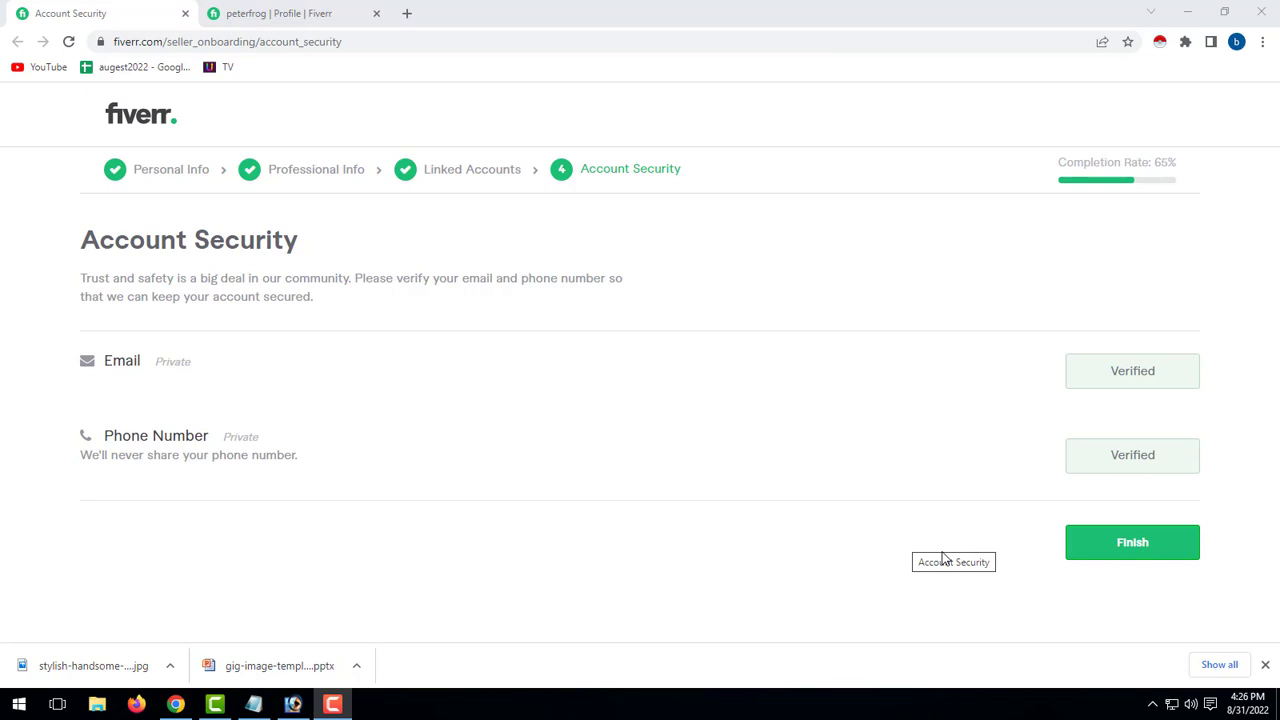
- Finish the account security stage and complete the seller profile to start creating a first gig
left_click(1169, 556)
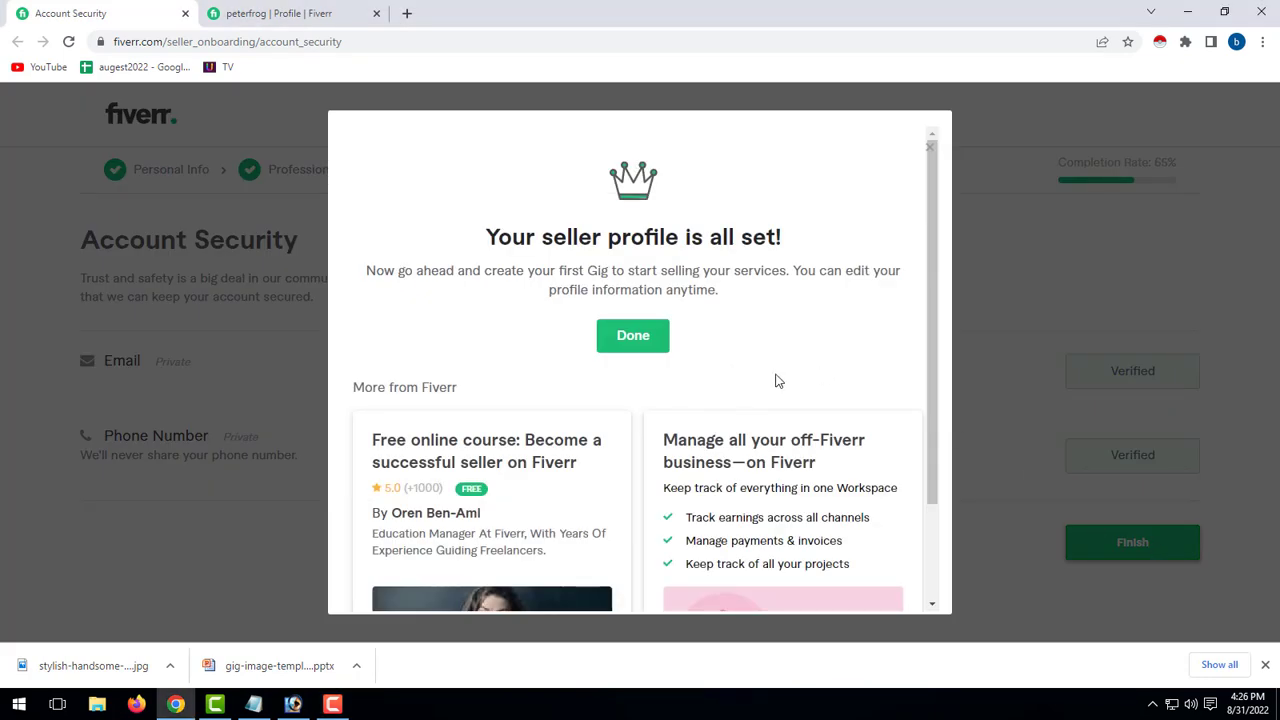
left_click(662, 340)
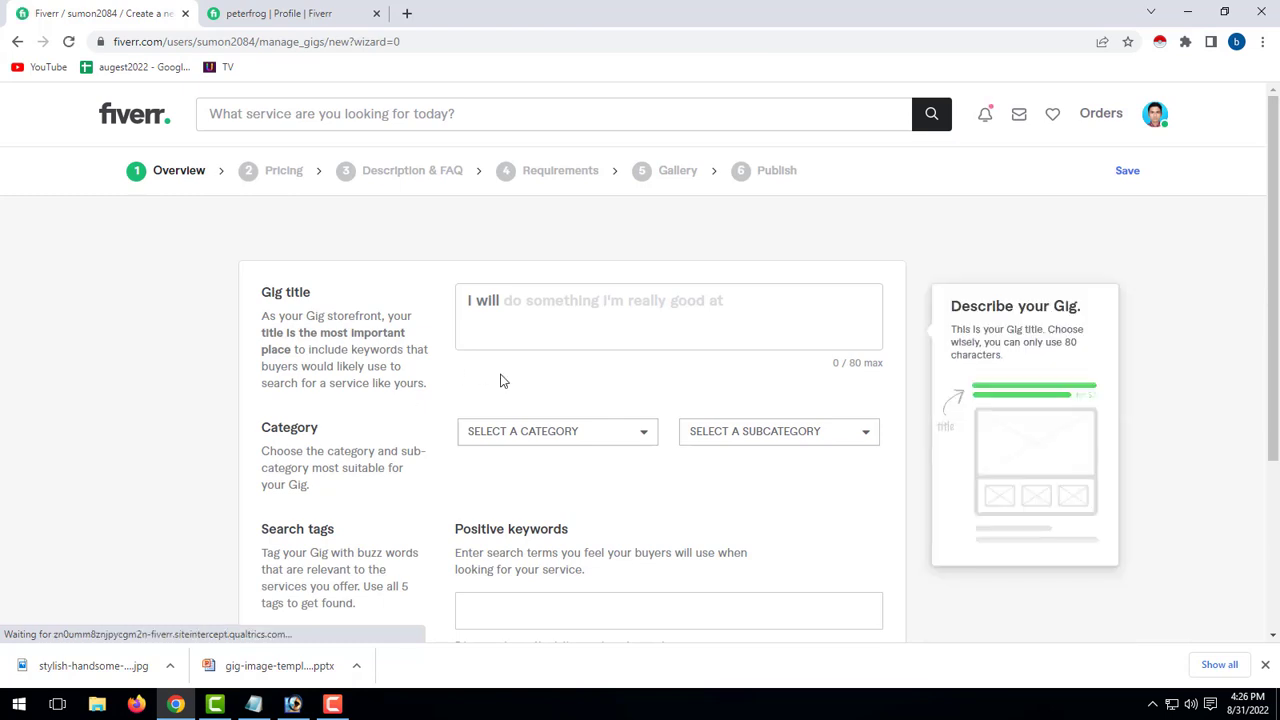
- Copy the gig title "build responsive wordpress website design" from the Notepad notes into the gig title on Fiverr
left_click(523, 318)
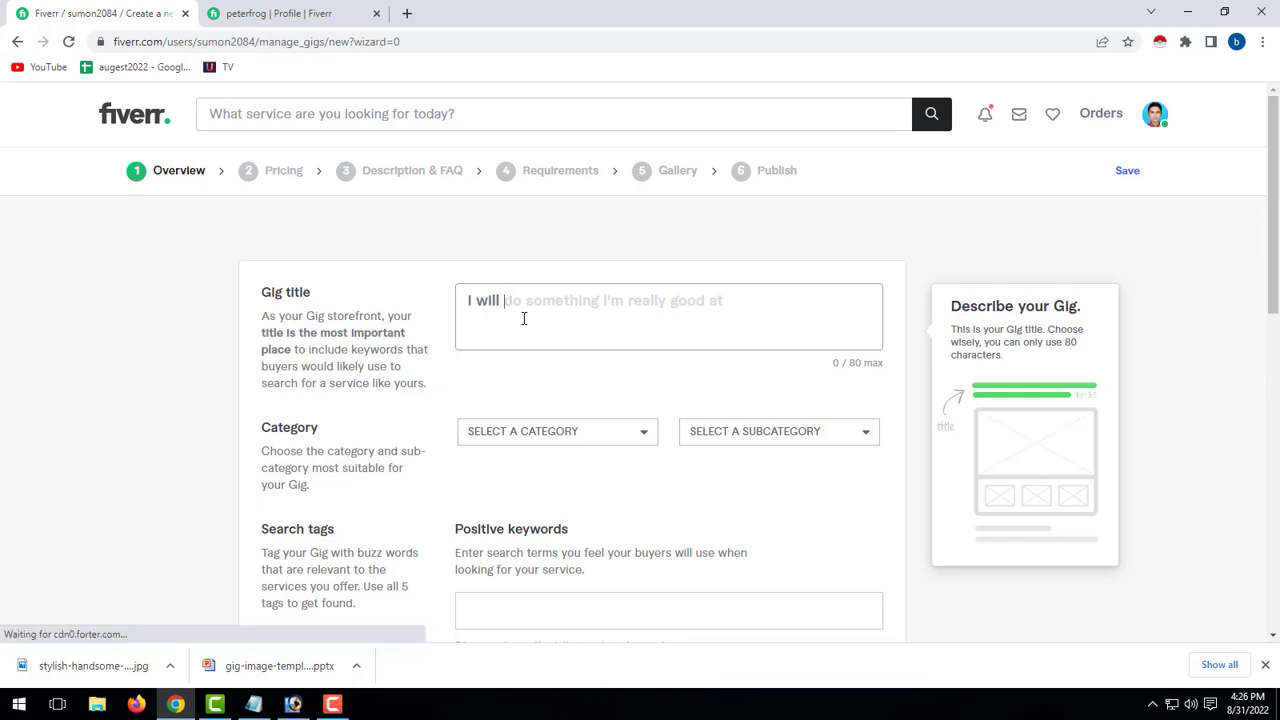
left_click(262, 706)
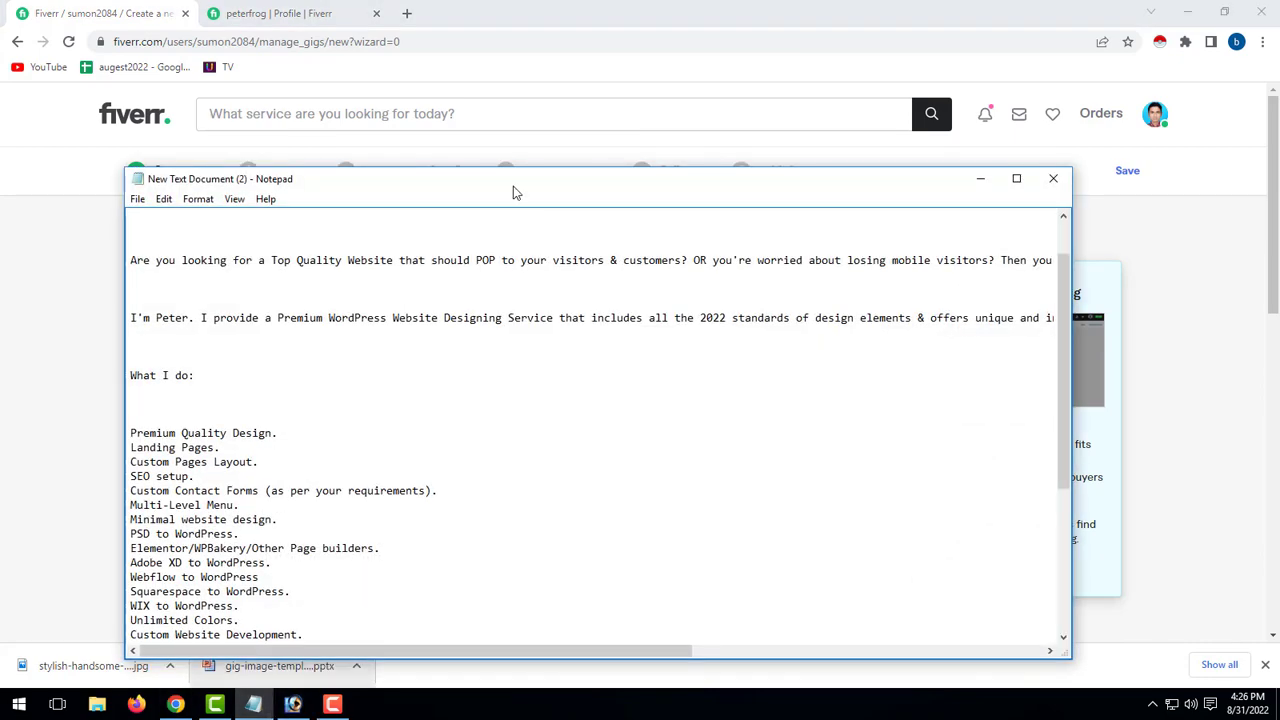
left_click_drag(513, 192, 749, 192)
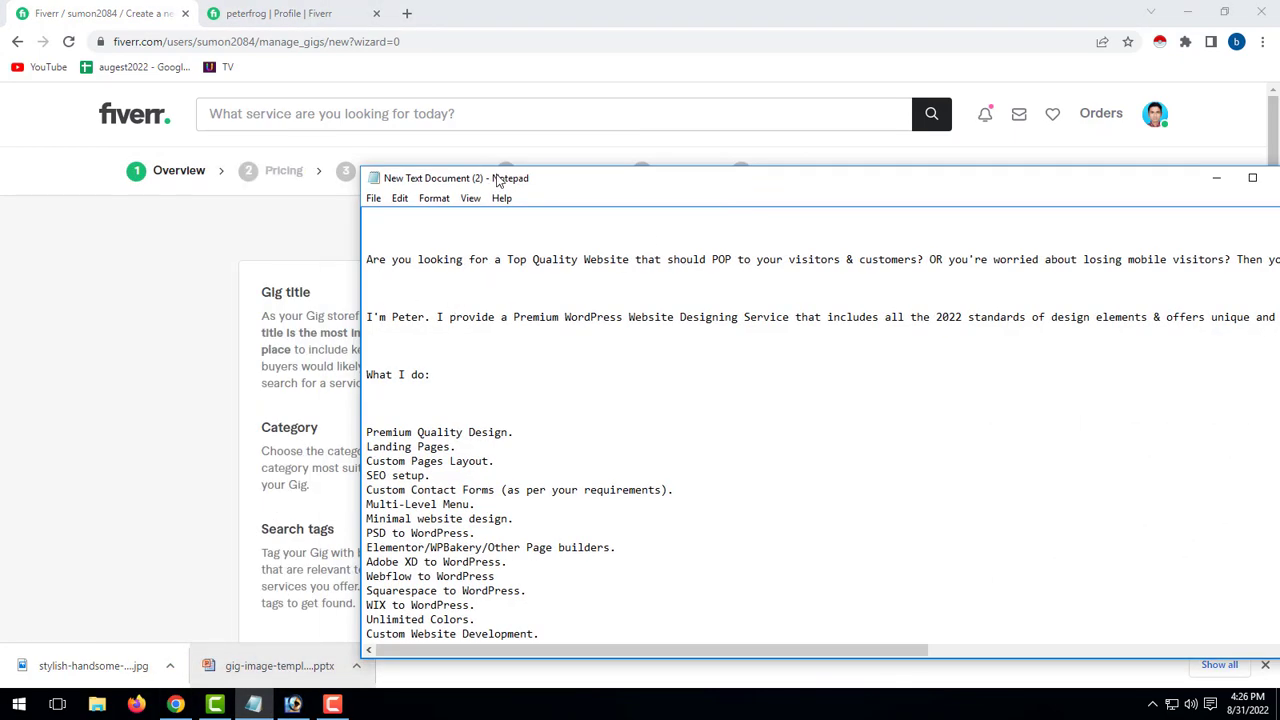
left_click_drag(497, 180, 304, 167)
scroll(270, 330, "down", 2)
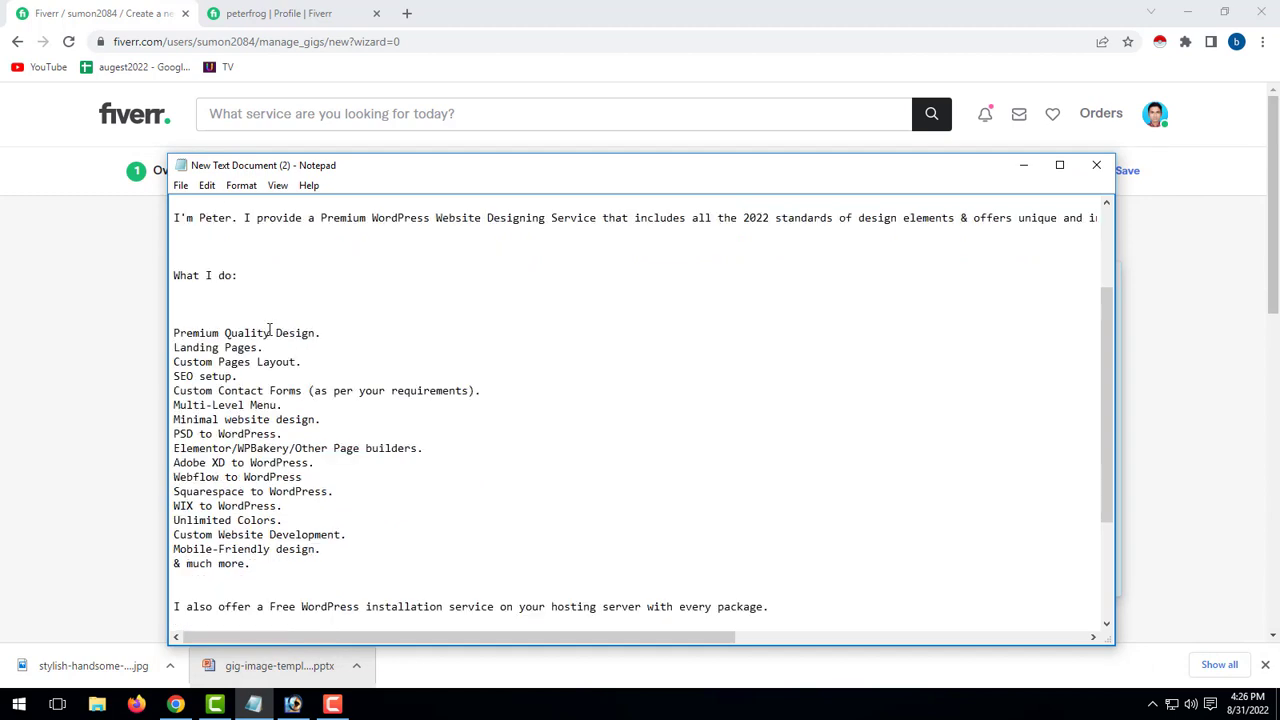
scroll(270, 330, "up", 1)
key("alt+Tab")
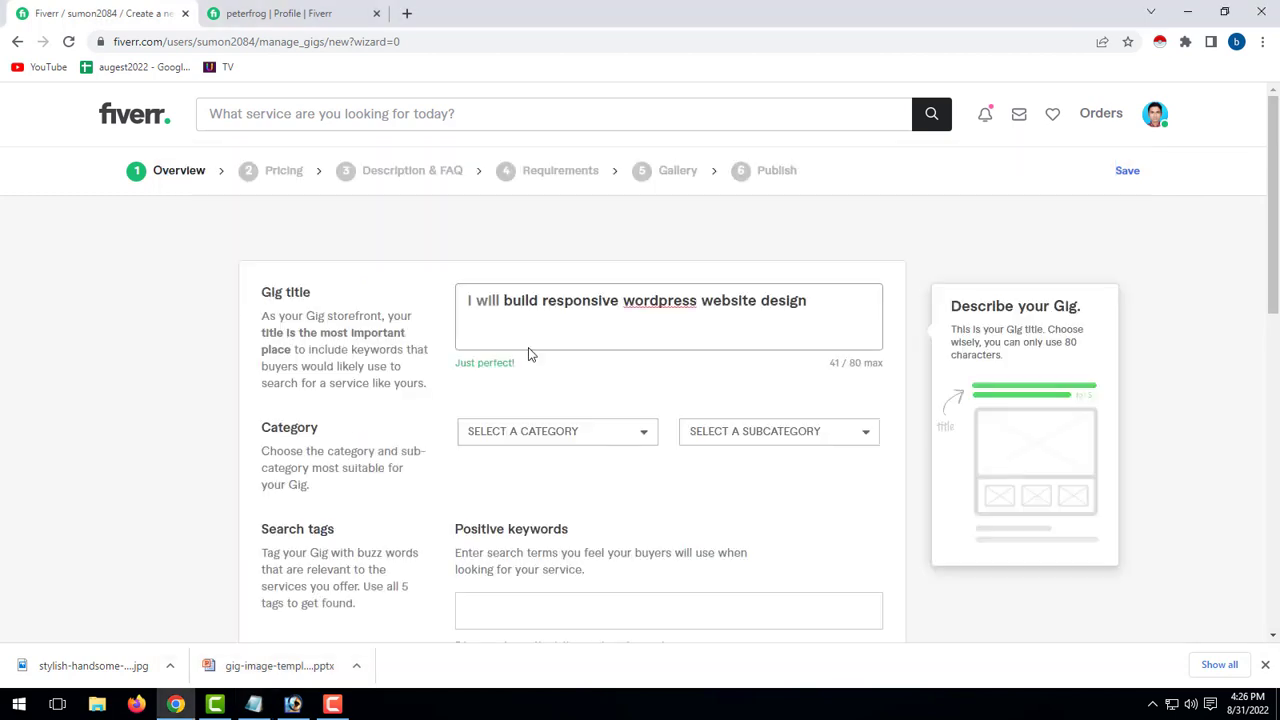
- Set the gig's category to Programming & Tech and its subcategory to WordPress
scroll(527, 441, "down", 1)
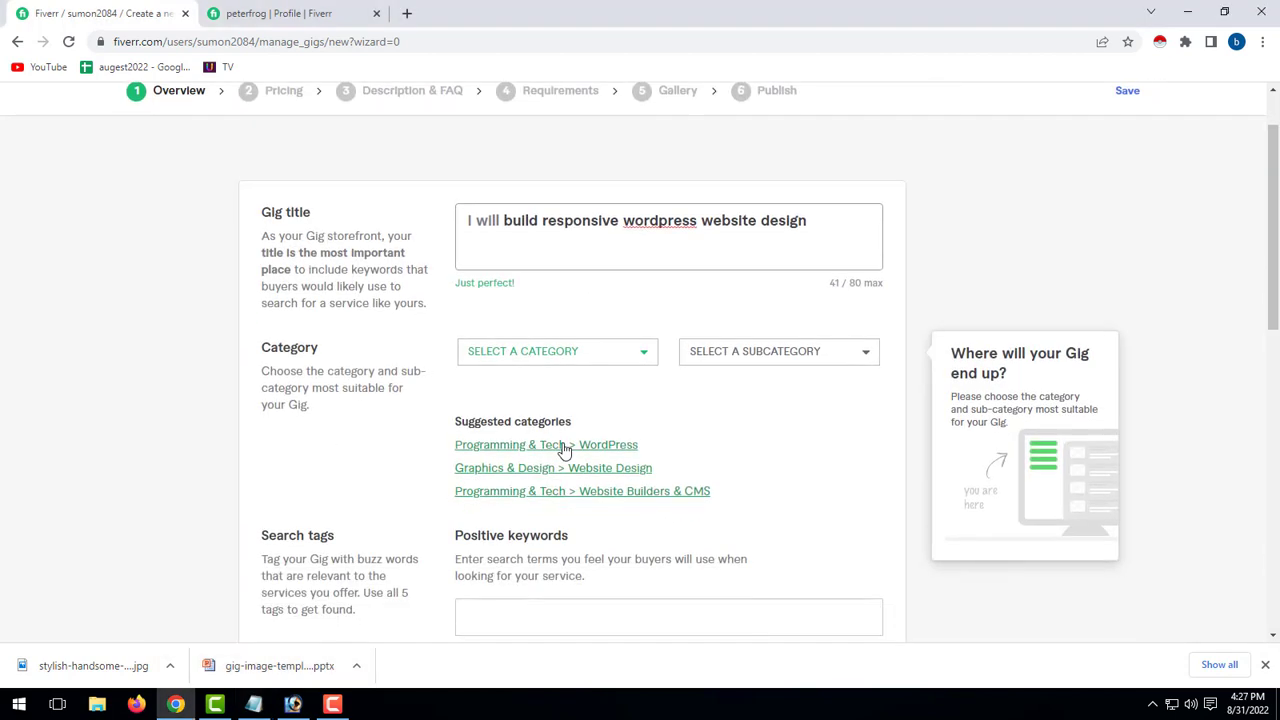
left_click(577, 354)
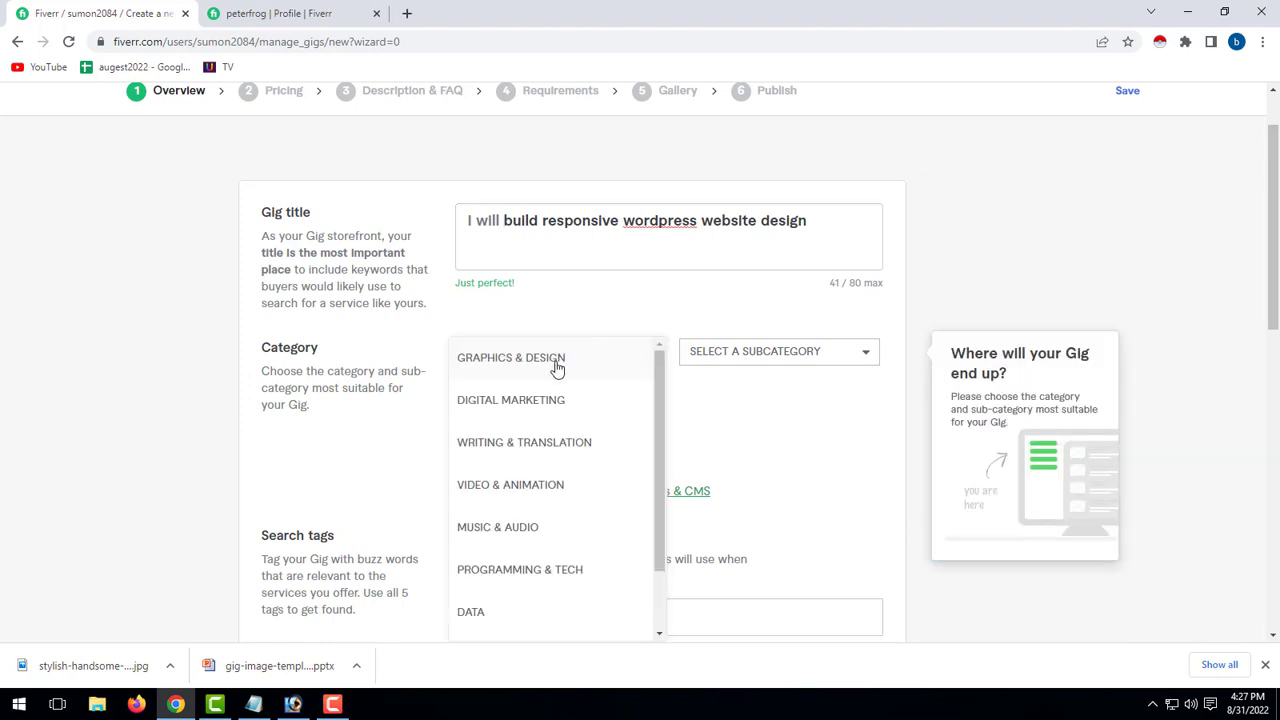
scroll(563, 528, "down", 1)
scroll(537, 573, "up", 1)
left_click(537, 571)
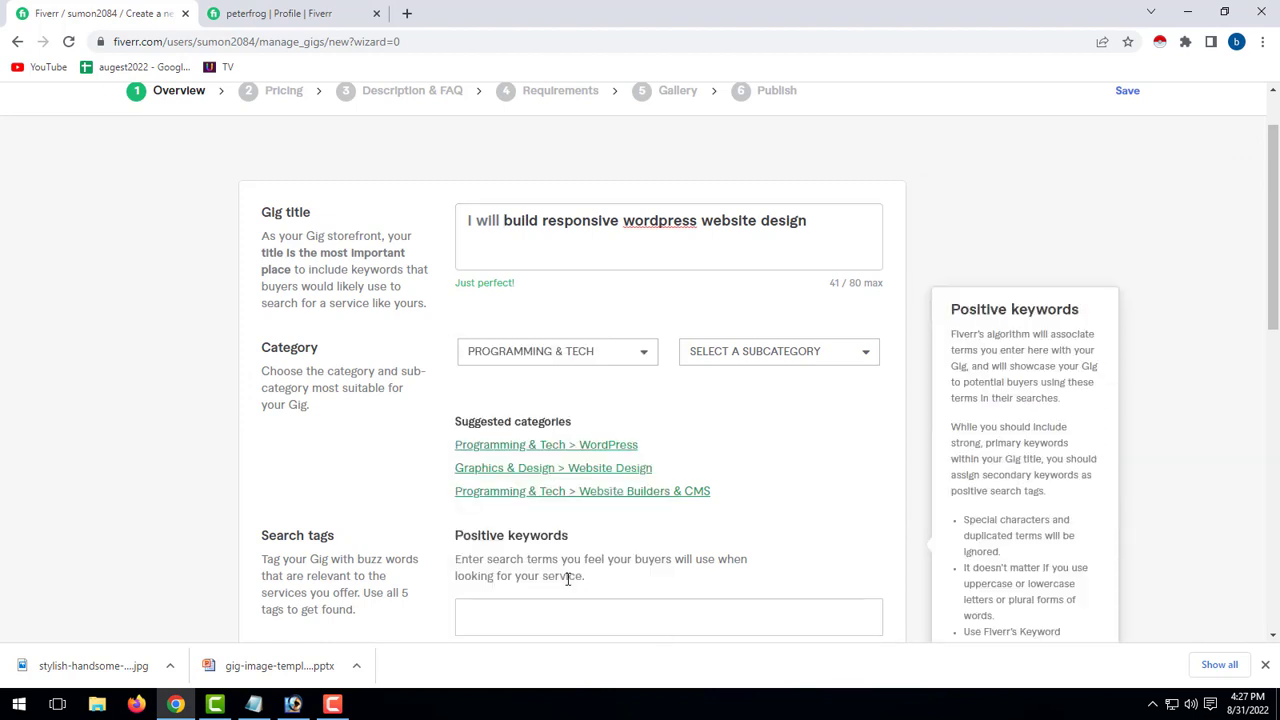
left_click(795, 353)
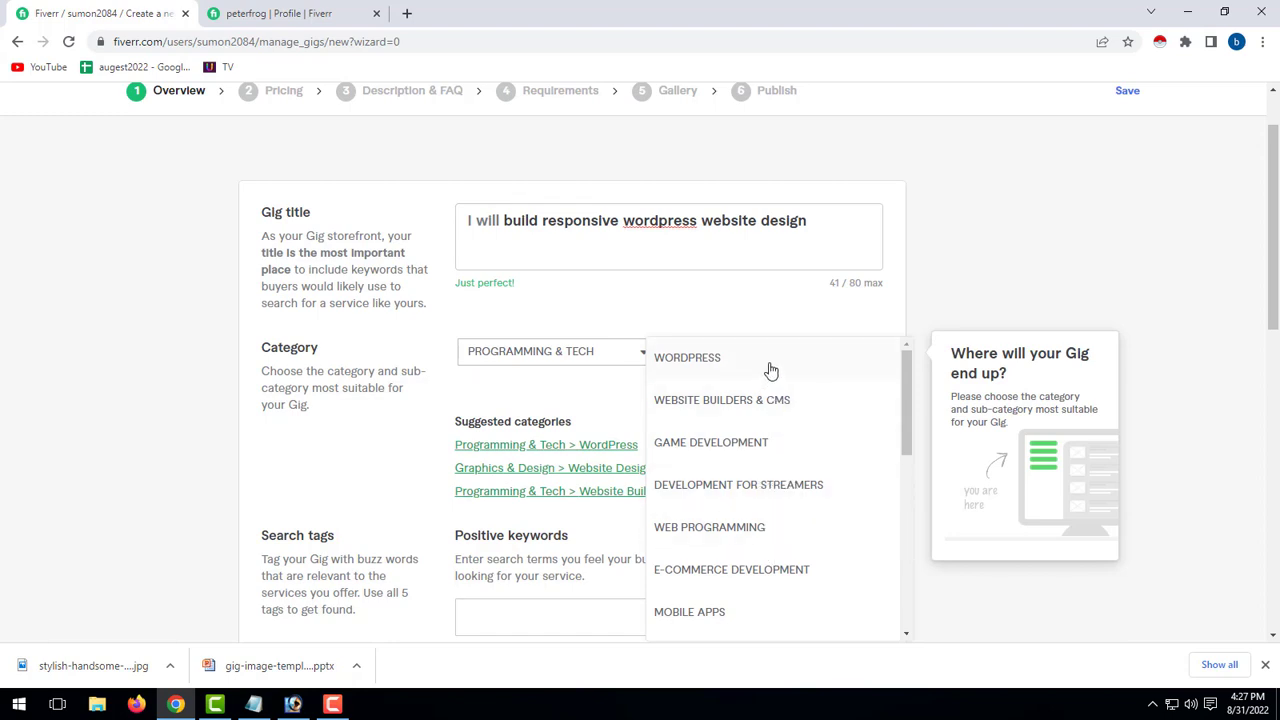
left_click(768, 368)
- Set the gig's service type to Full Website Creation
scroll(746, 414, "down", 2)
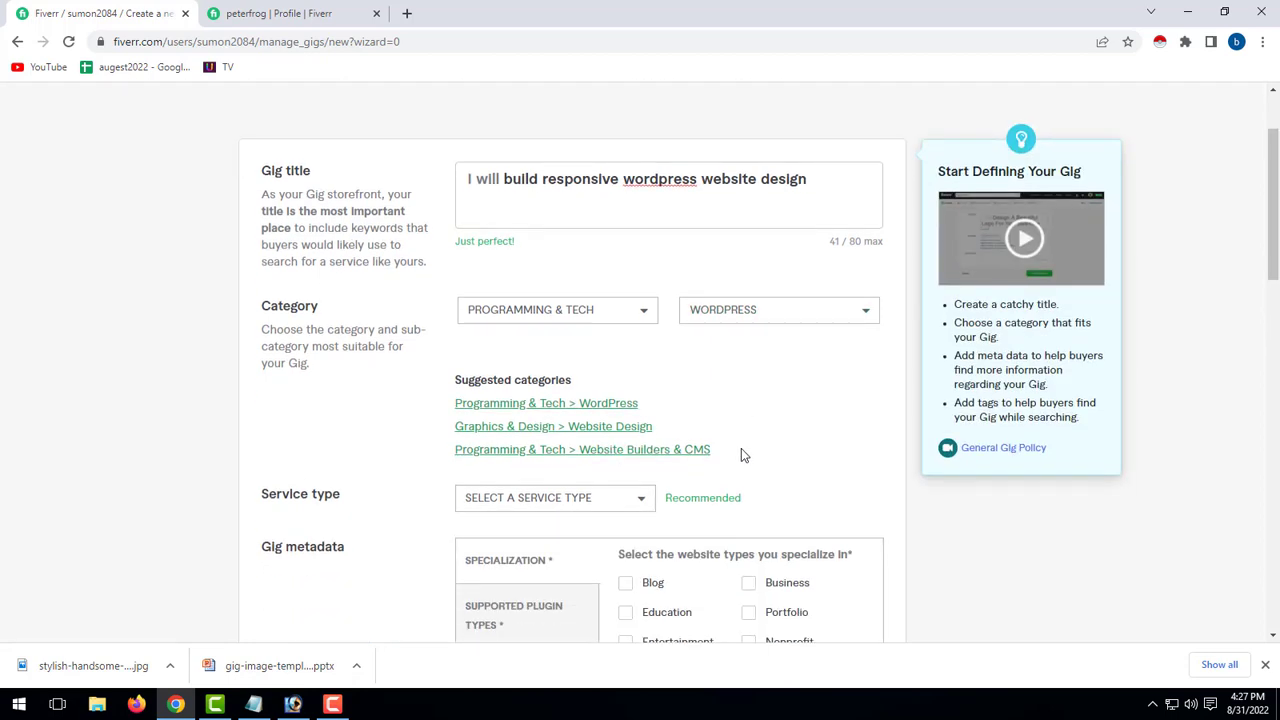
left_click(541, 380)
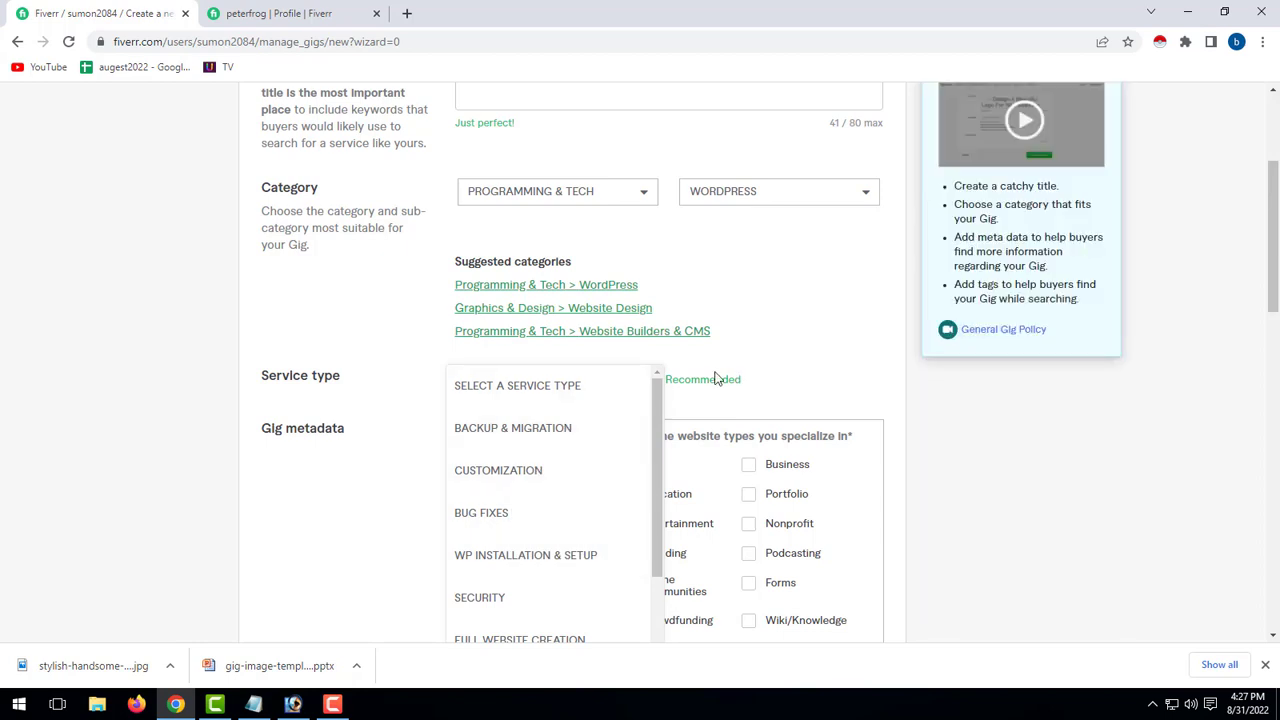
scroll(565, 510, "down", 3)
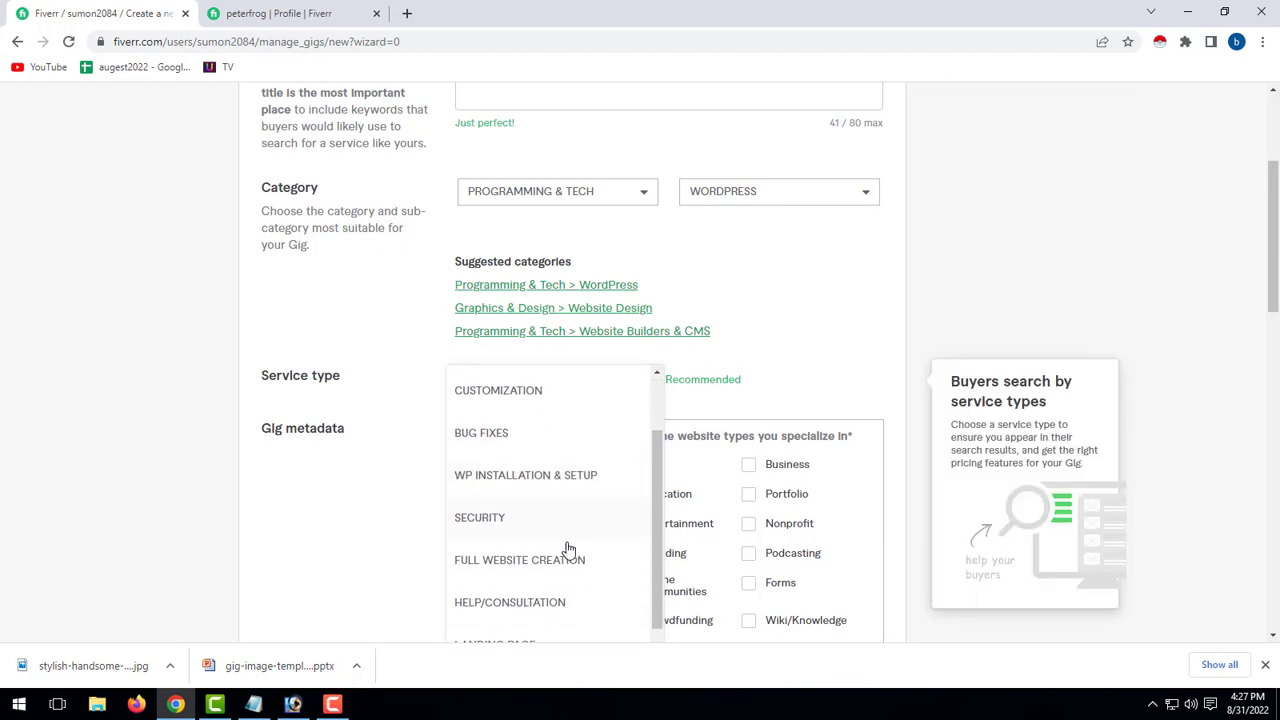
left_click(565, 522)
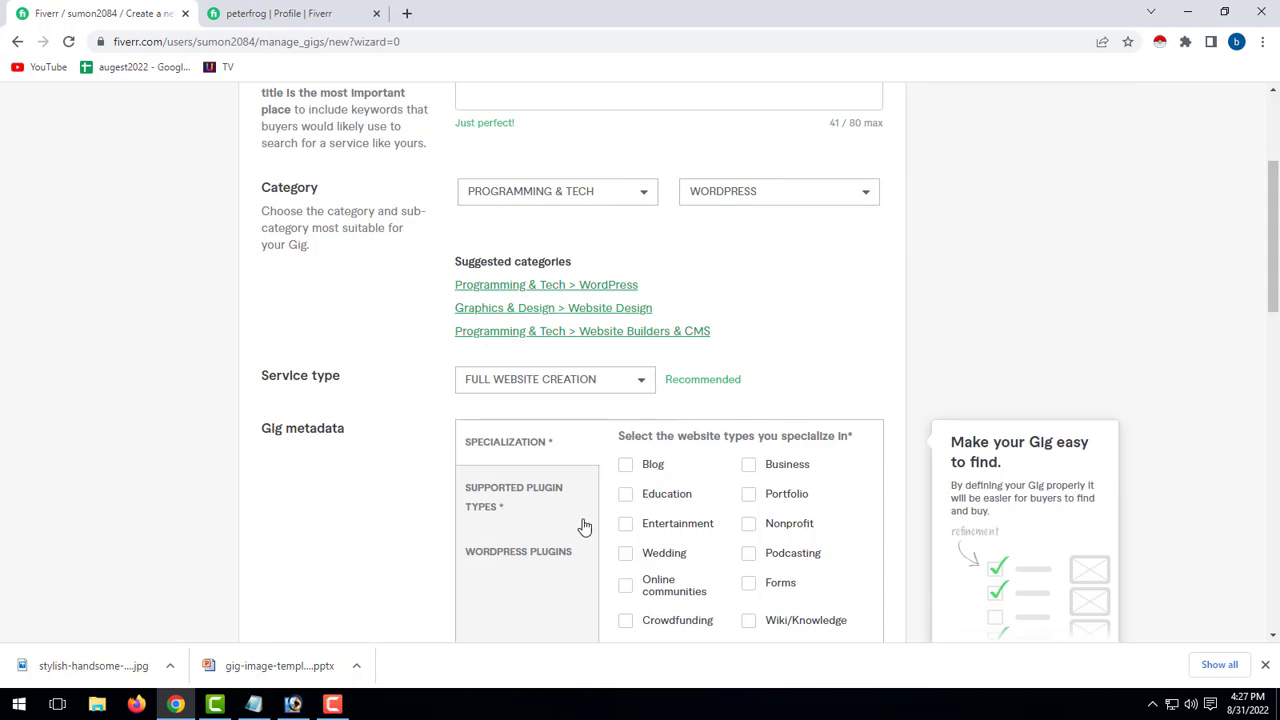
- Select the specializations Blog, Business, Education, Portfolio, Entertainment, Online communities and Forms in the gig metadata
scroll(806, 377, "down", 3)
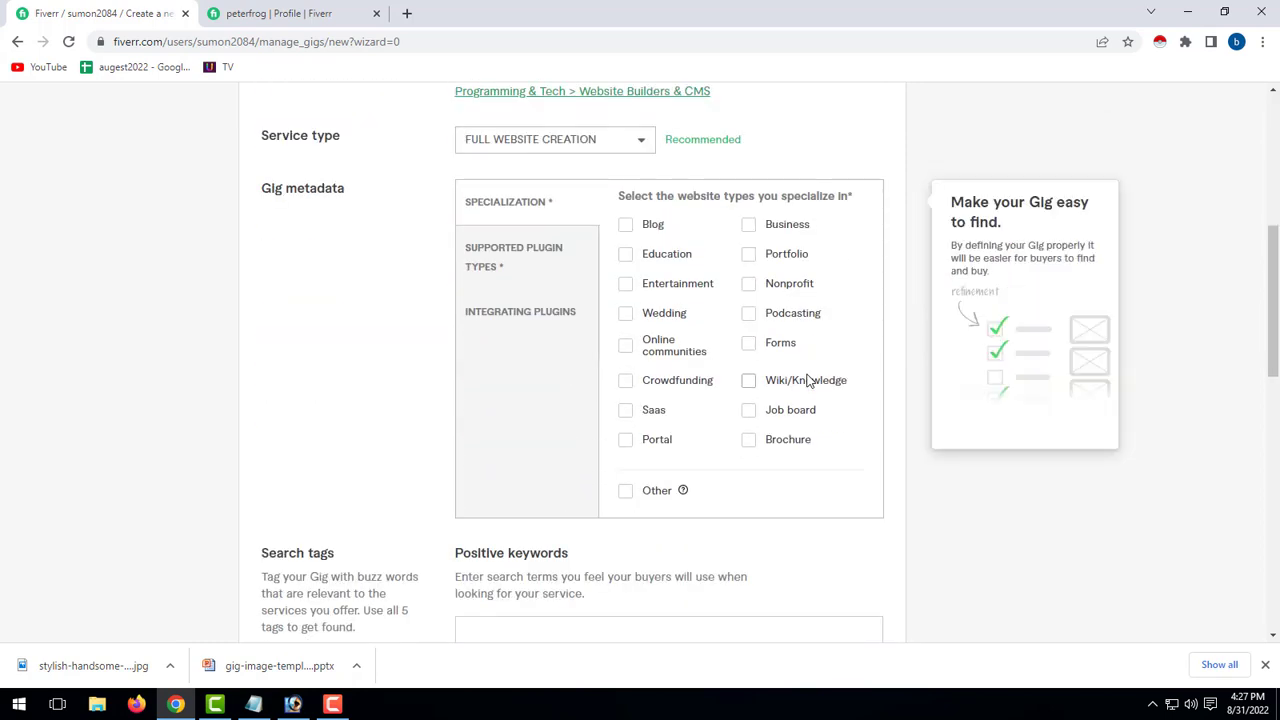
scroll(318, 320, "up", 1)
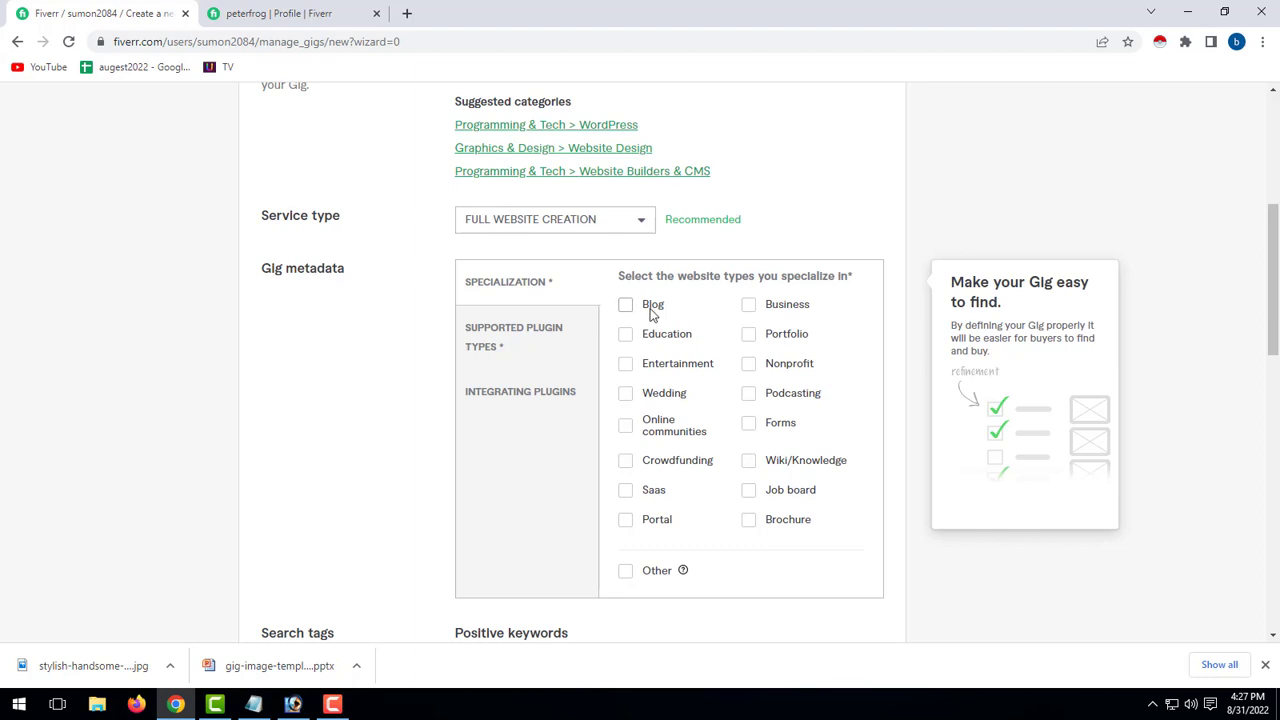
left_click(624, 305)
left_click(751, 308)
left_click(645, 340)
left_click(749, 336)
left_click(750, 366)
left_click(626, 368)
left_click(749, 366)
left_click(627, 430)
scroll(519, 446, "down", 1)
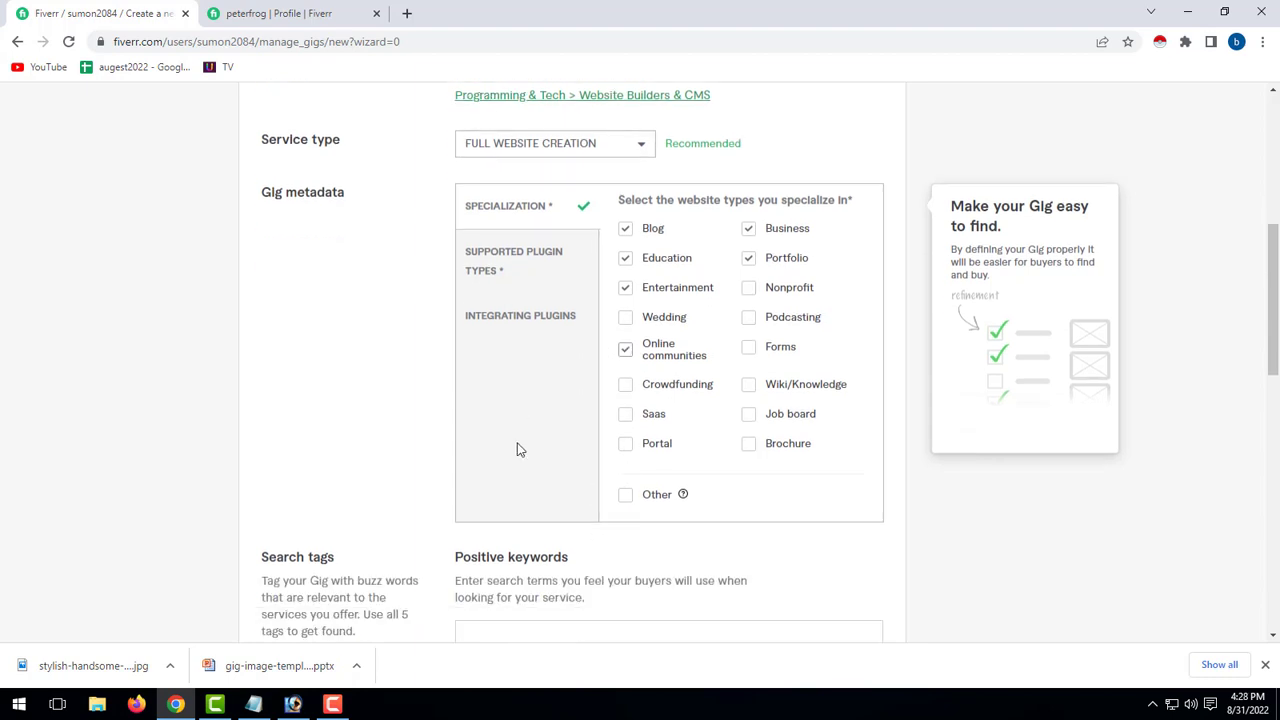
left_click(750, 346)
- Consult the Notepad notes and add the positive keywords wordpresswebsite, designinstall and wordpresswordpress to the gig on Fiverr
scroll(443, 497, "down", 2)
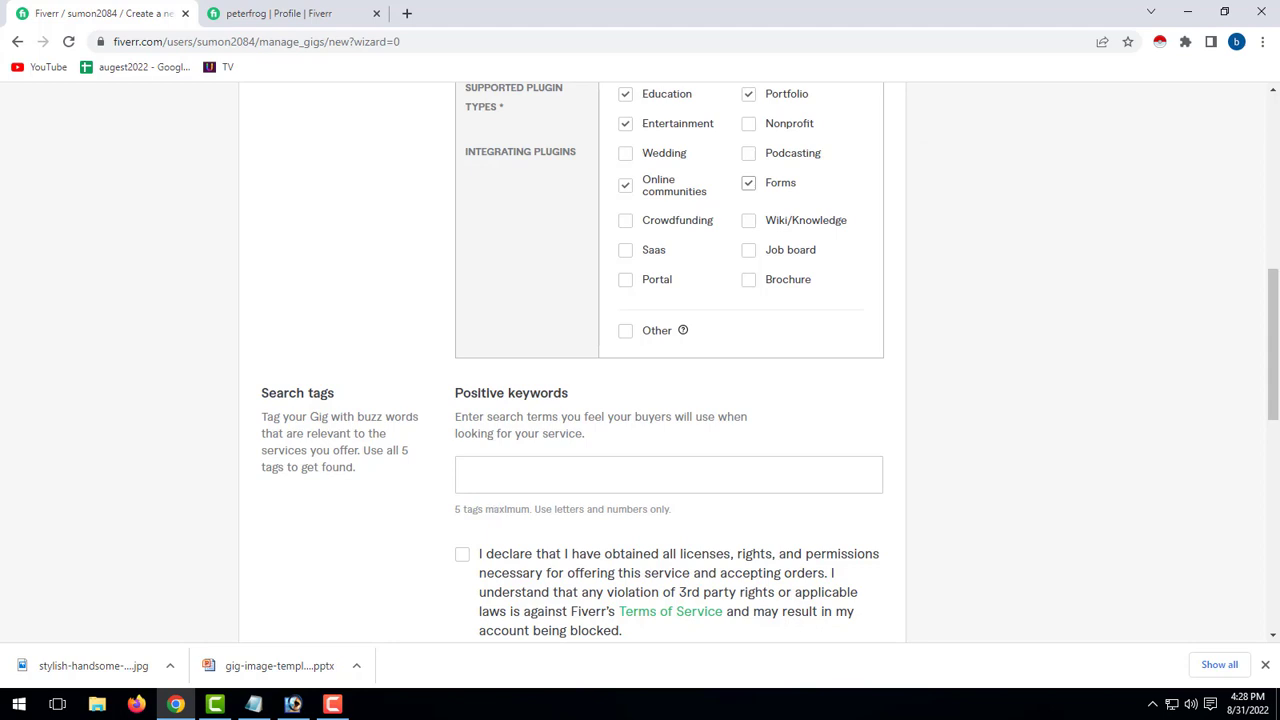
left_click(254, 705)
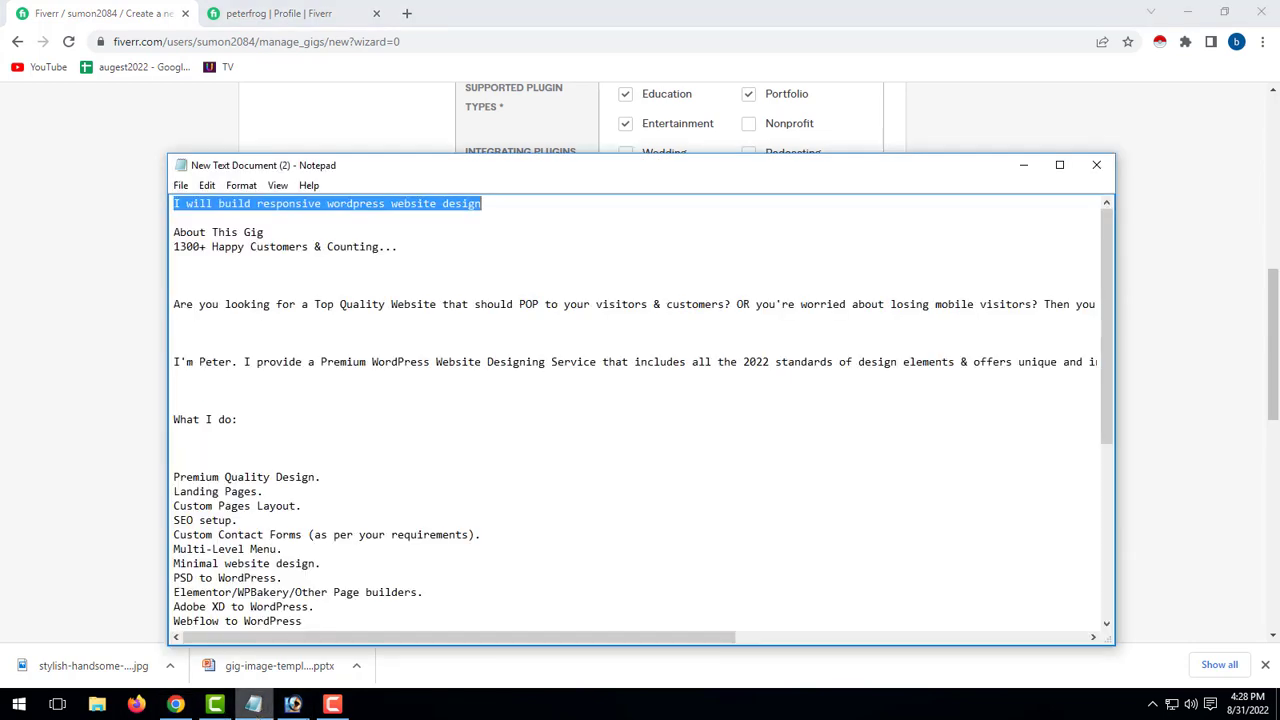
key("alt+Tab")
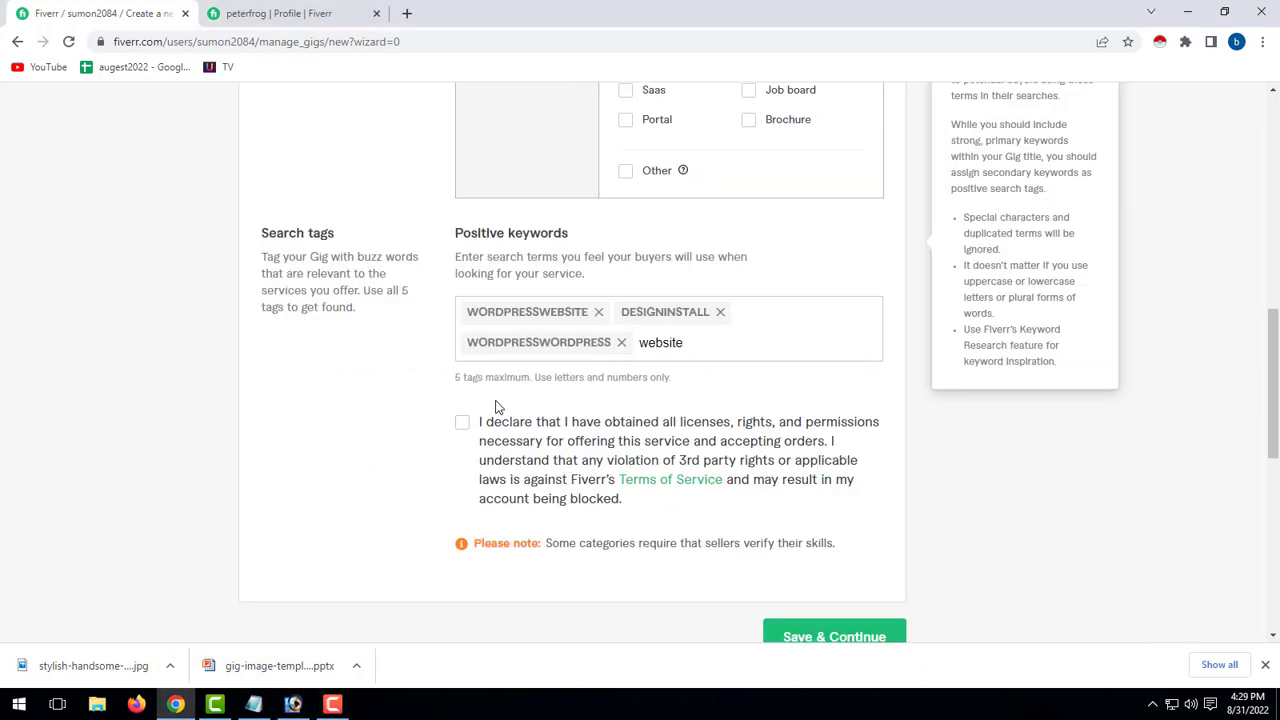
left_click(779, 343)
left_click(890, 282)
- Accept the licenses, rights and permissions declaration and try to save the gig overview
scroll(509, 409, "down", 1)
left_click(488, 354)
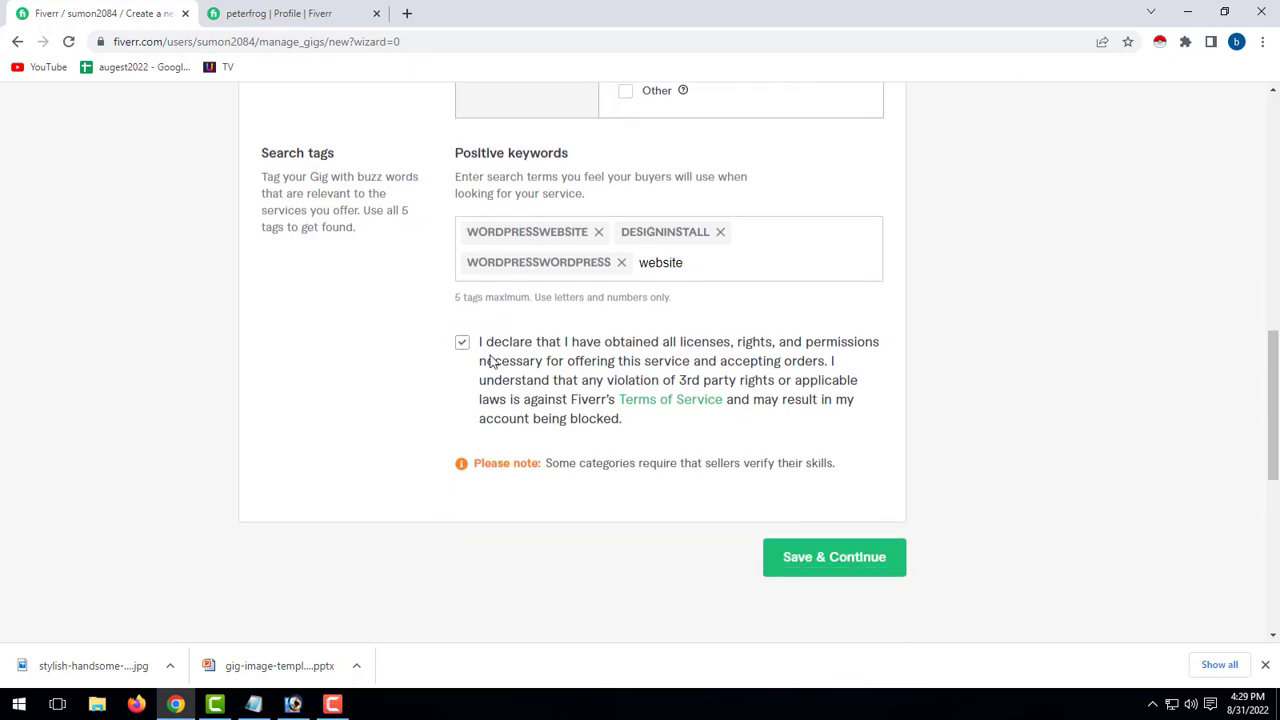
left_click(780, 568)
scroll(500, 475, "down", 7)
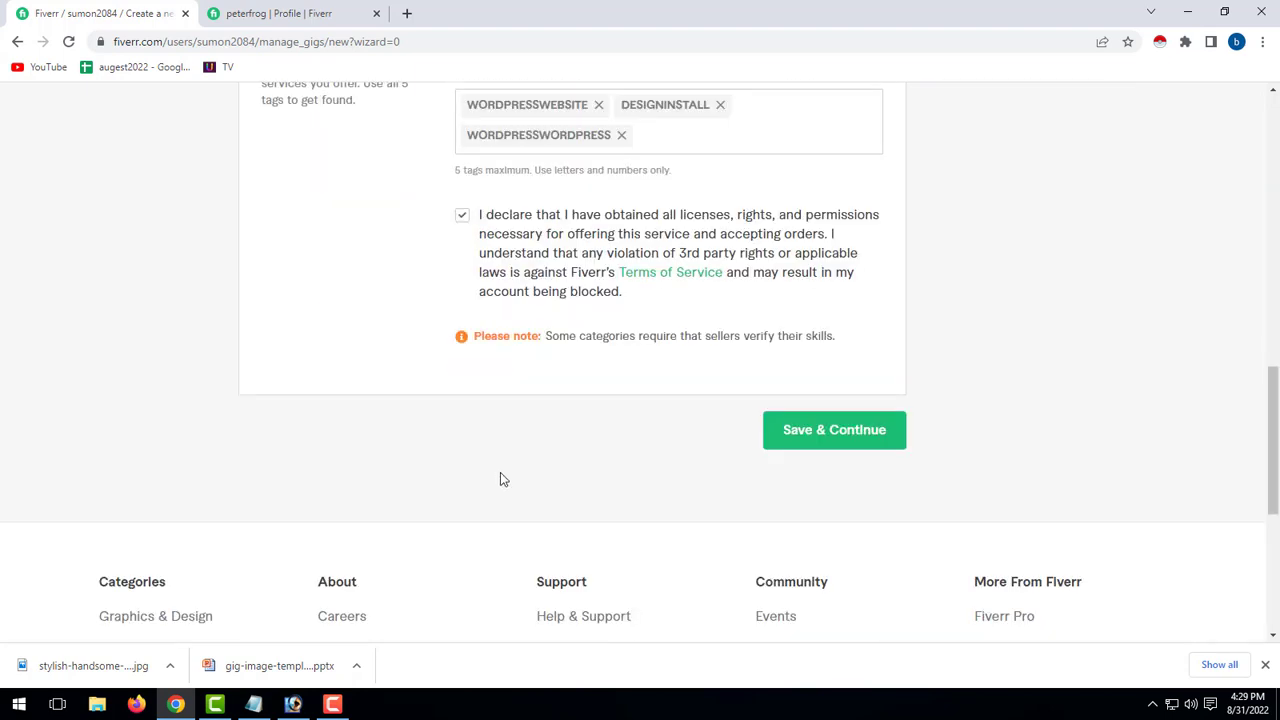
- Select Adsense, Akismet, All-in-one SEO pack, AWeber and WooCommerce as integrating plugins in the gig metadata
scroll(501, 471, "up", 4)
scroll(503, 477, "up", 1)
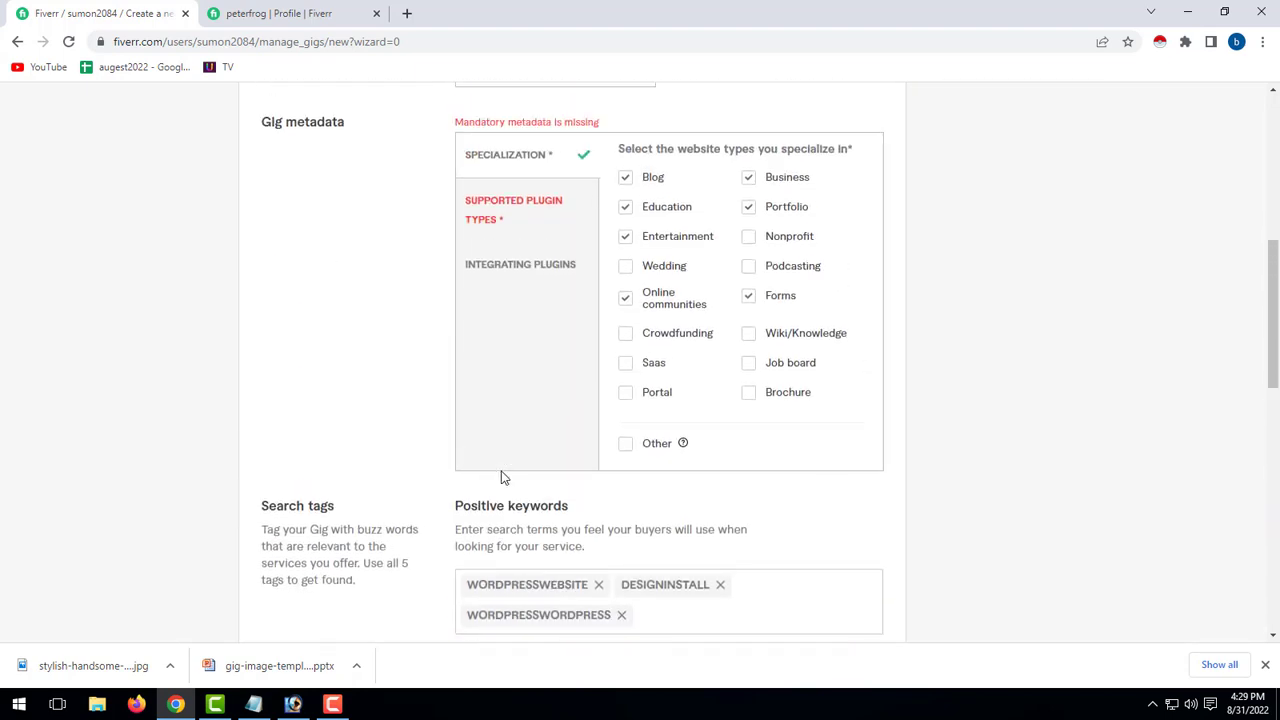
left_click(508, 266)
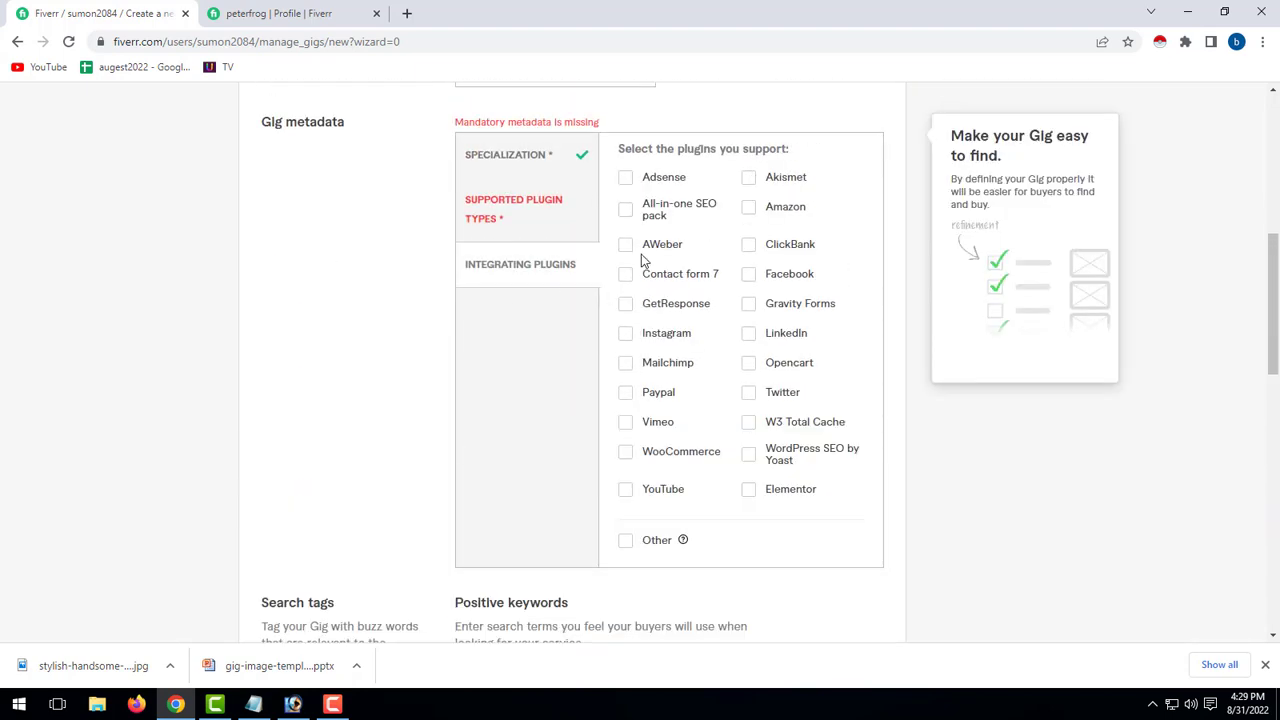
left_click(627, 180)
left_click(749, 180)
left_click(632, 209)
left_click(636, 249)
left_click(630, 457)
- Select the supported plugin types Marketing, Forum, Payment, Video, Customer support, Analytics, Social media, Events and Inventory
scroll(632, 443, "down", 1)
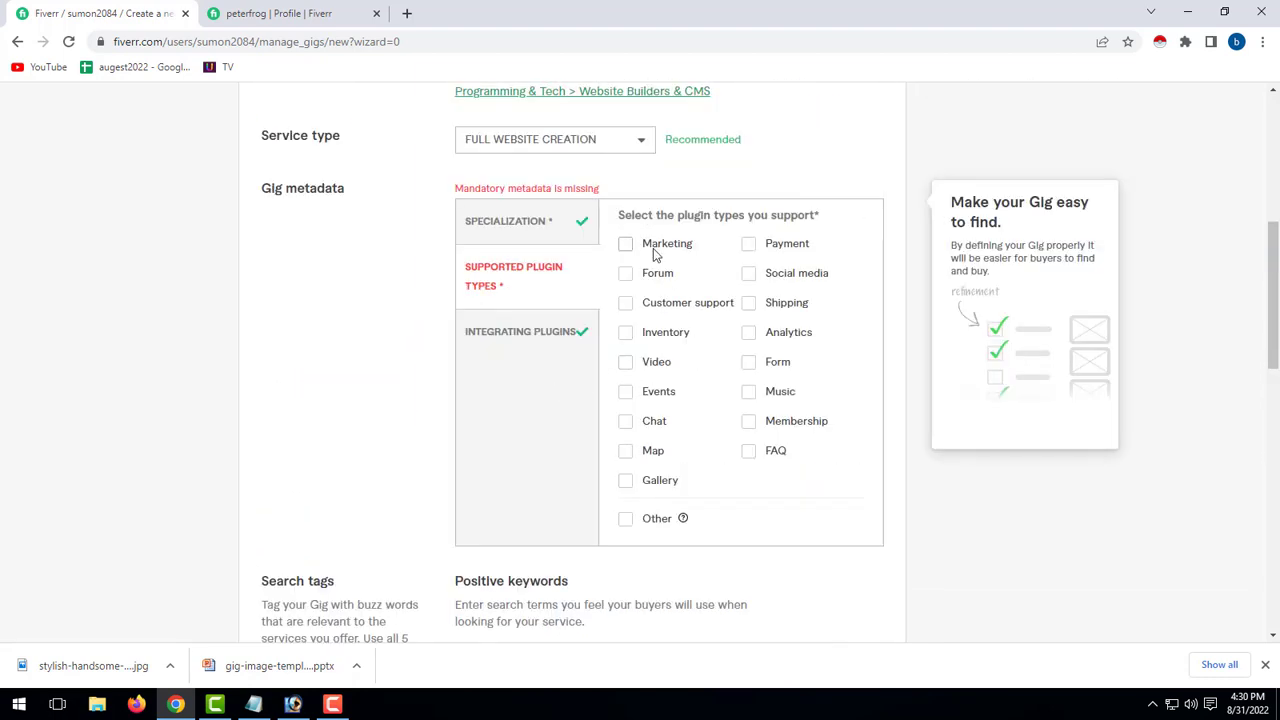
left_click(622, 248)
left_click(626, 255)
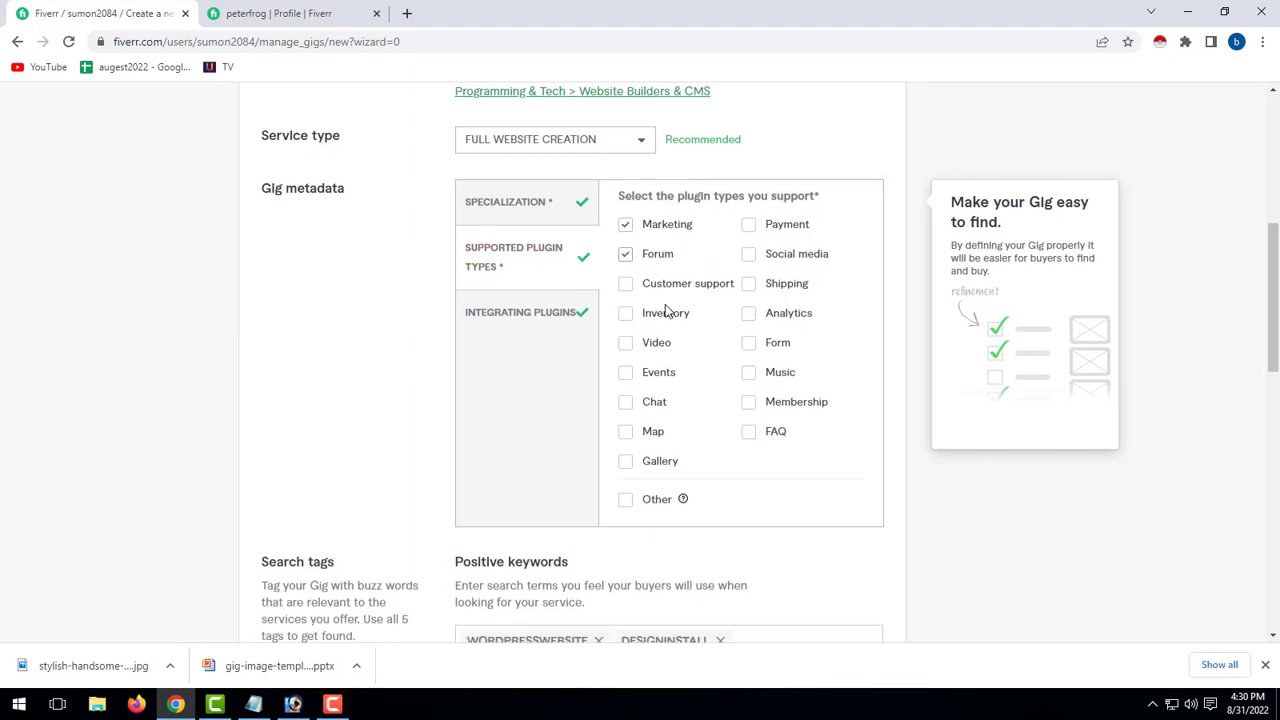
left_click(750, 225)
left_click(626, 344)
left_click(626, 285)
left_click(748, 316)
left_click(750, 256)
left_click(626, 373)
left_click(626, 314)
- Save the gig overview, continue to pricing and go through the stock media introduction to its end
scroll(623, 508, "down", 3)
scroll(628, 508, "down", 4)
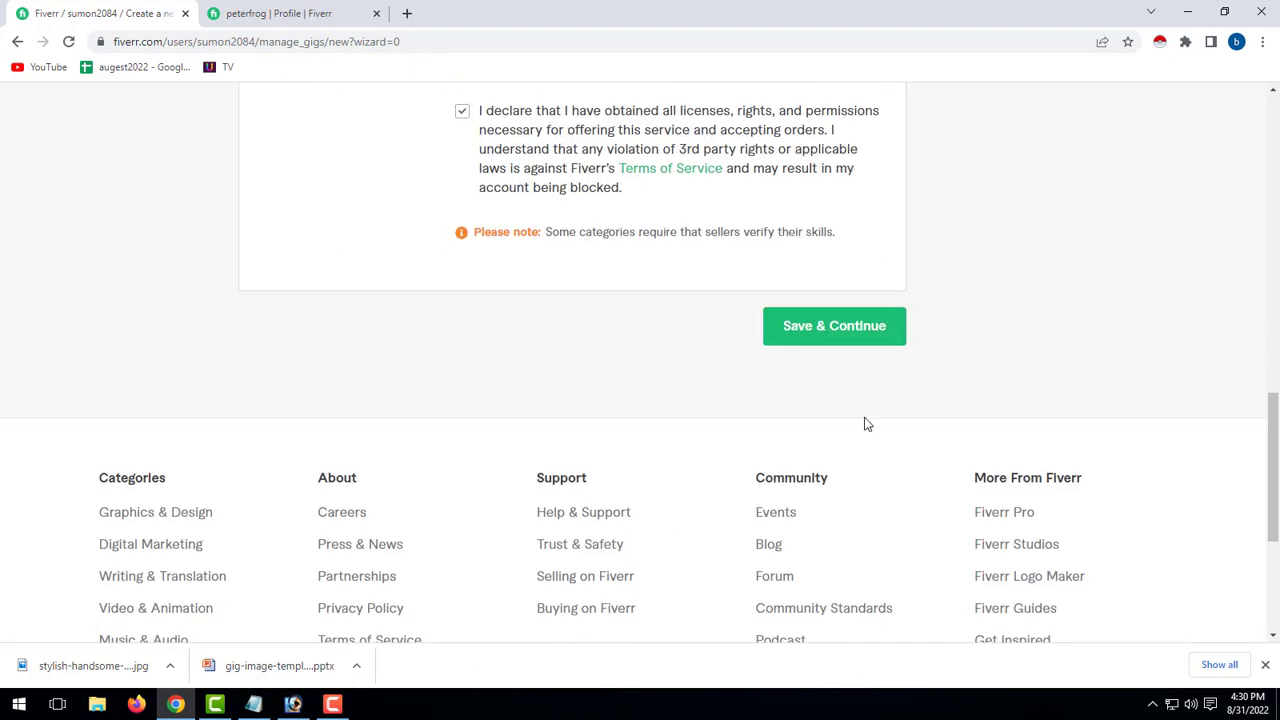
left_click(843, 326)
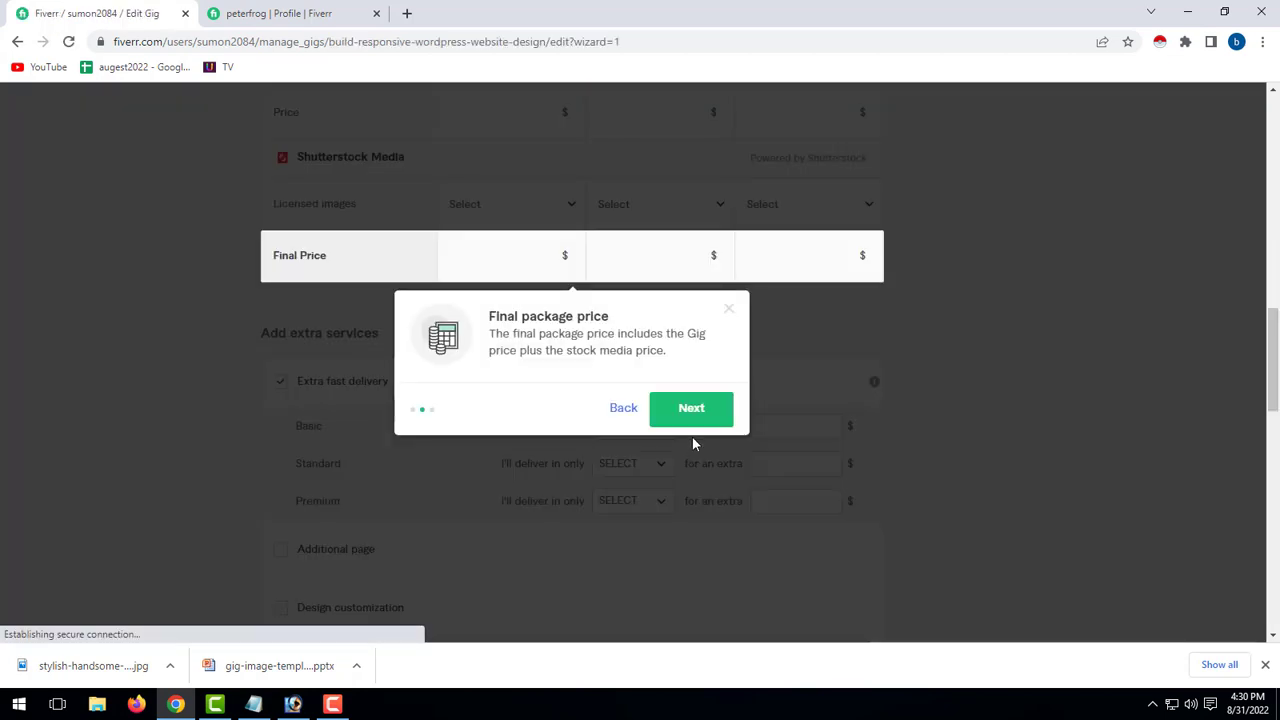
left_click(705, 412)
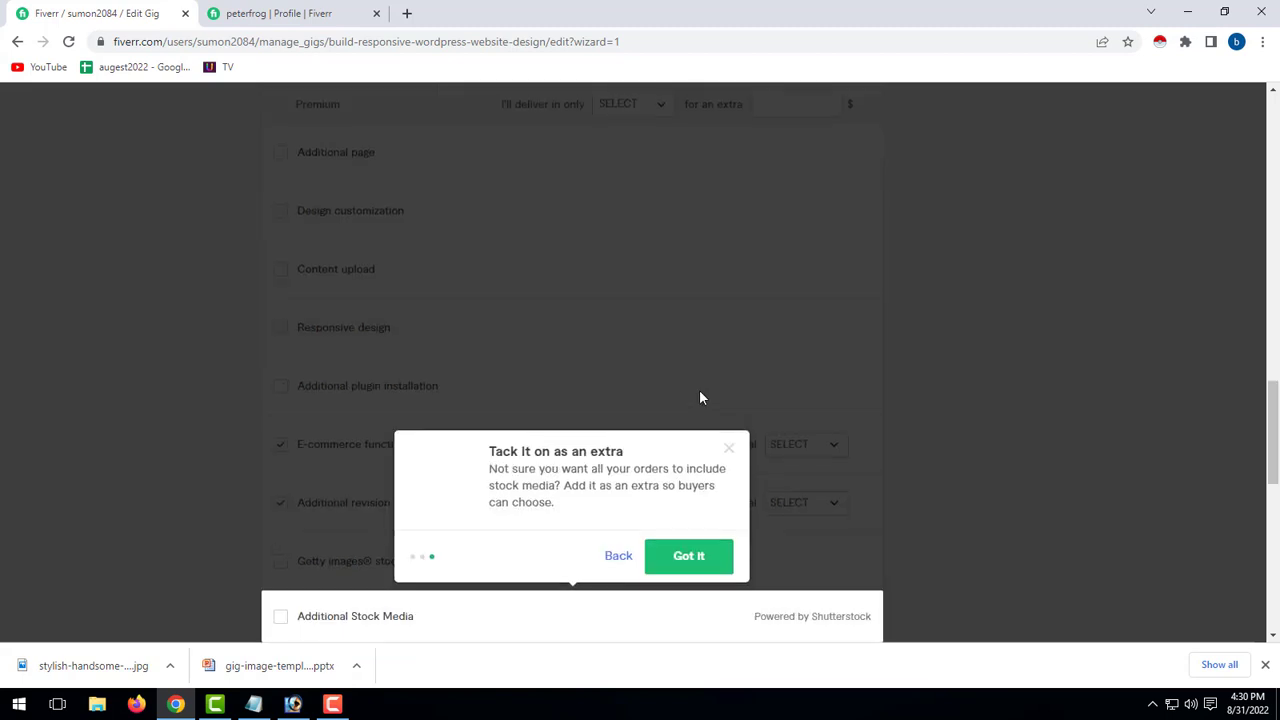
left_click(689, 412)
scroll(461, 363, "up", 3)
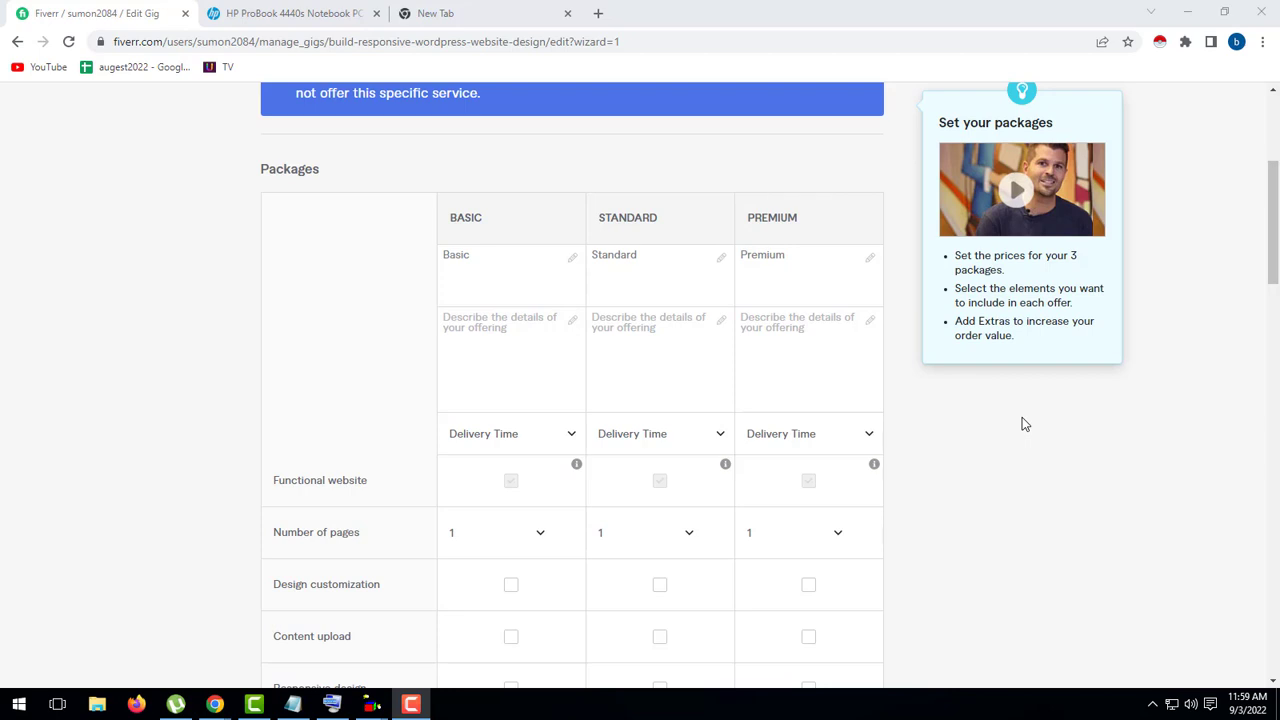
- Bring up the package notes in Notepad beside the packages table and describe the Basic package as "Basic 5 Pages Website"
left_click(559, 254)
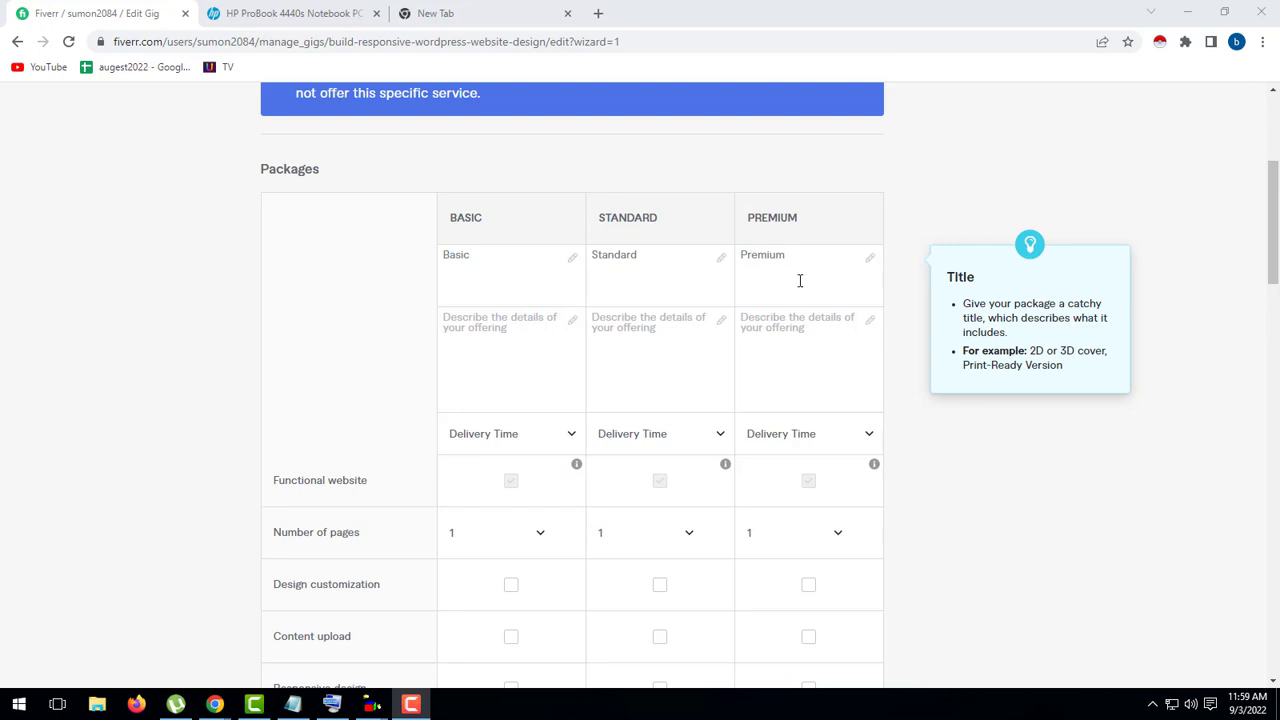
left_click(504, 317)
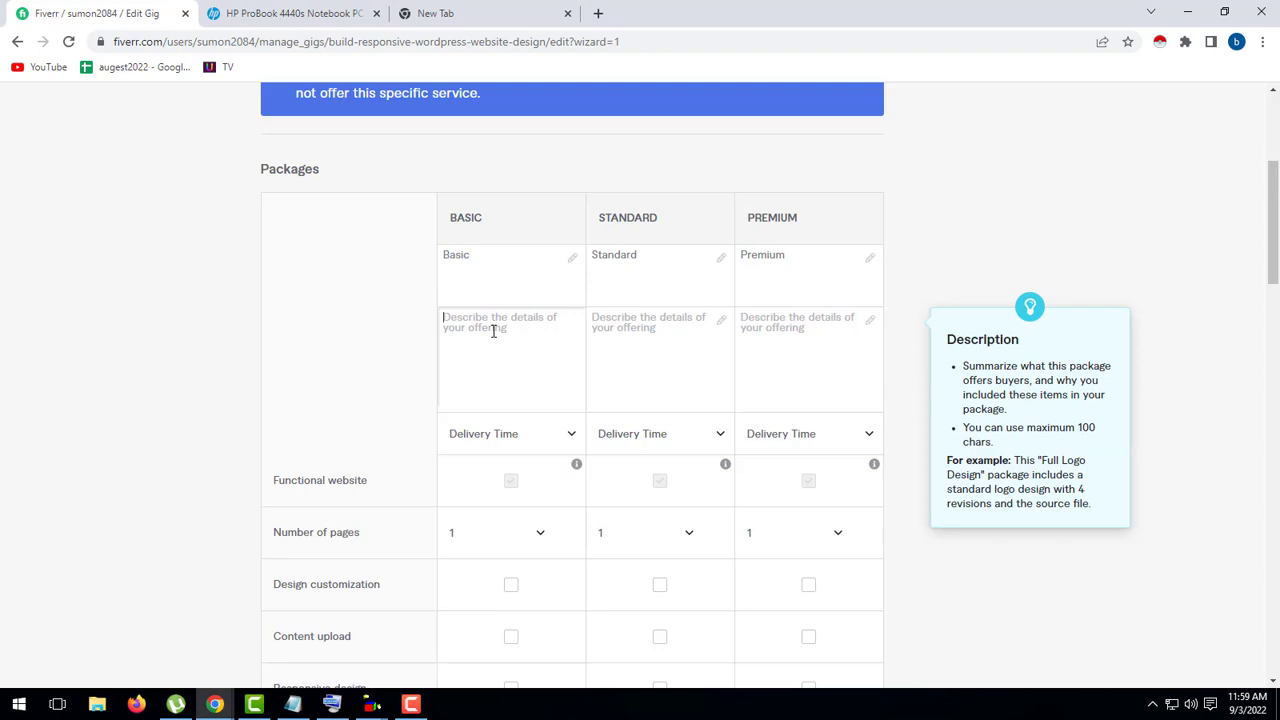
left_click(293, 705)
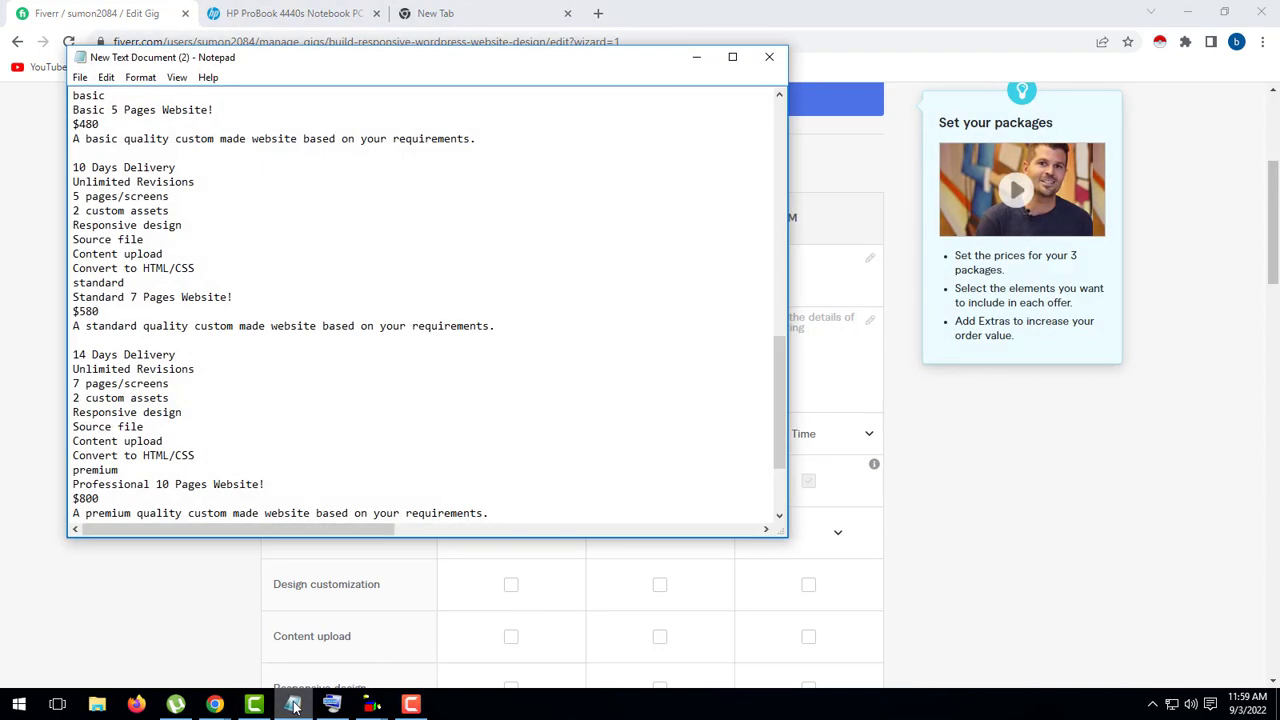
left_click_drag(425, 57, 1095, 138)
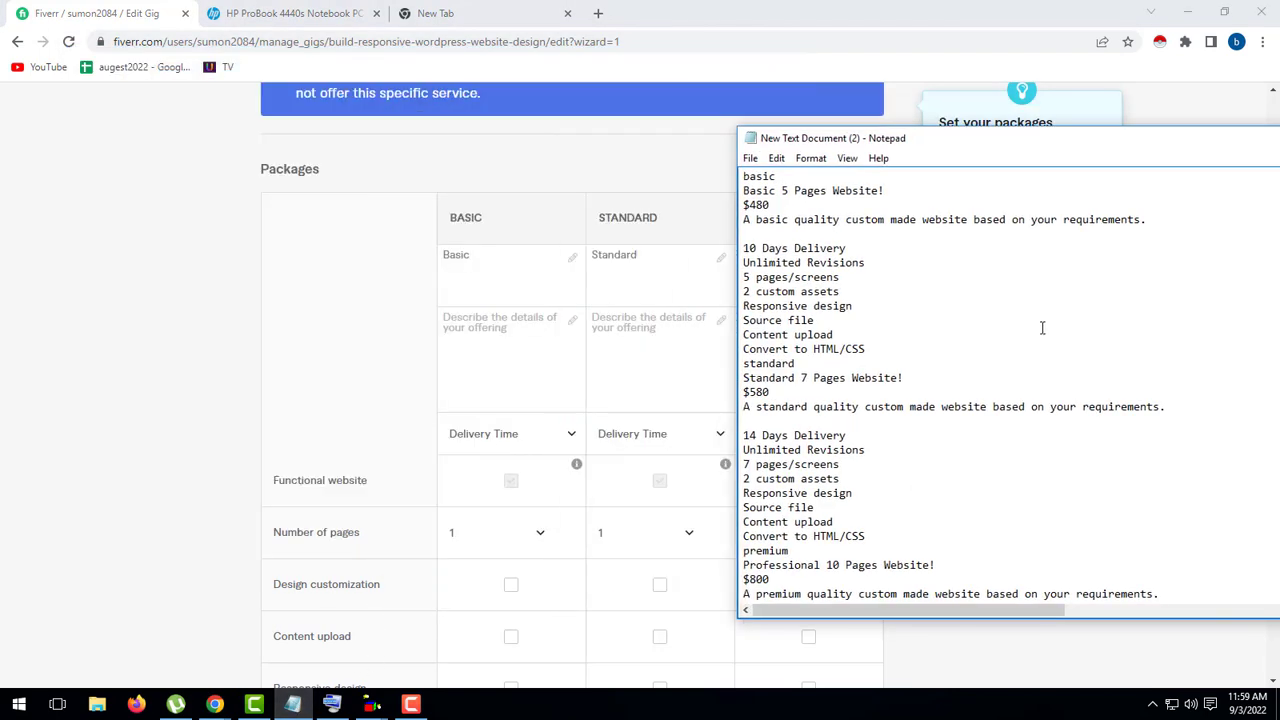
scroll(1042, 328, "up", 2)
left_click(471, 334)
right_click(469, 336)
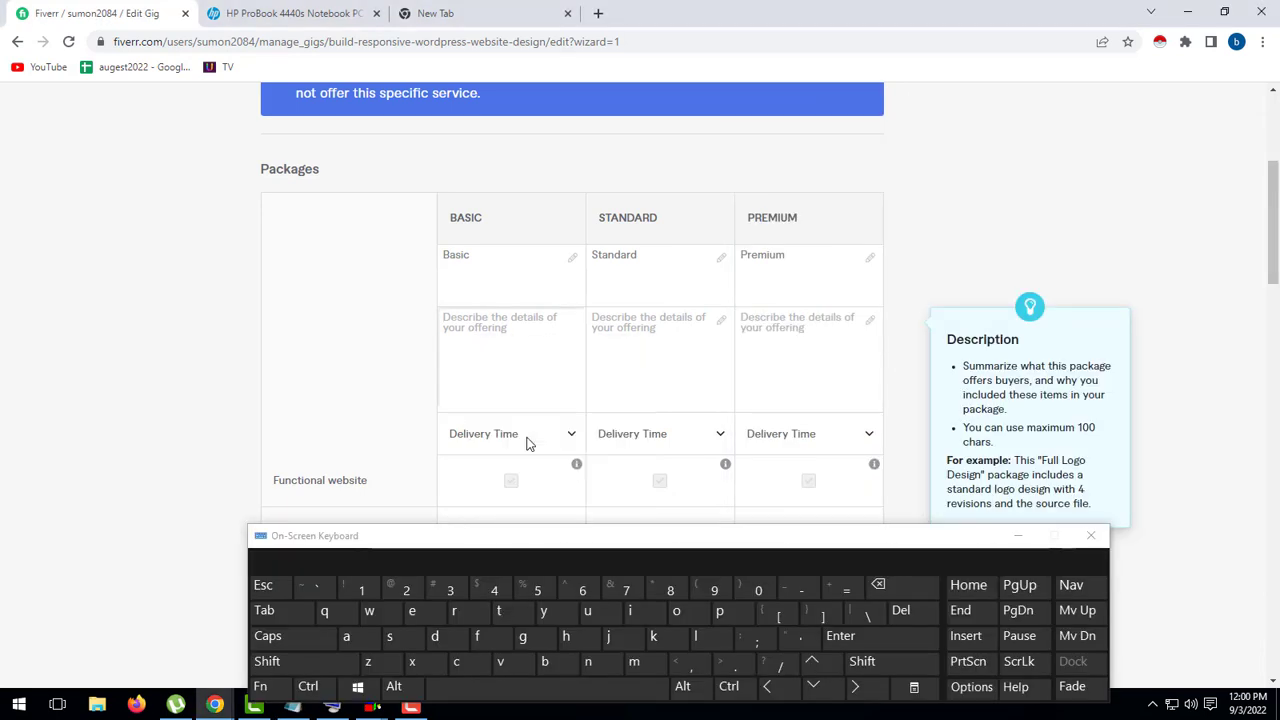
type("Basic 5 Pages Website")
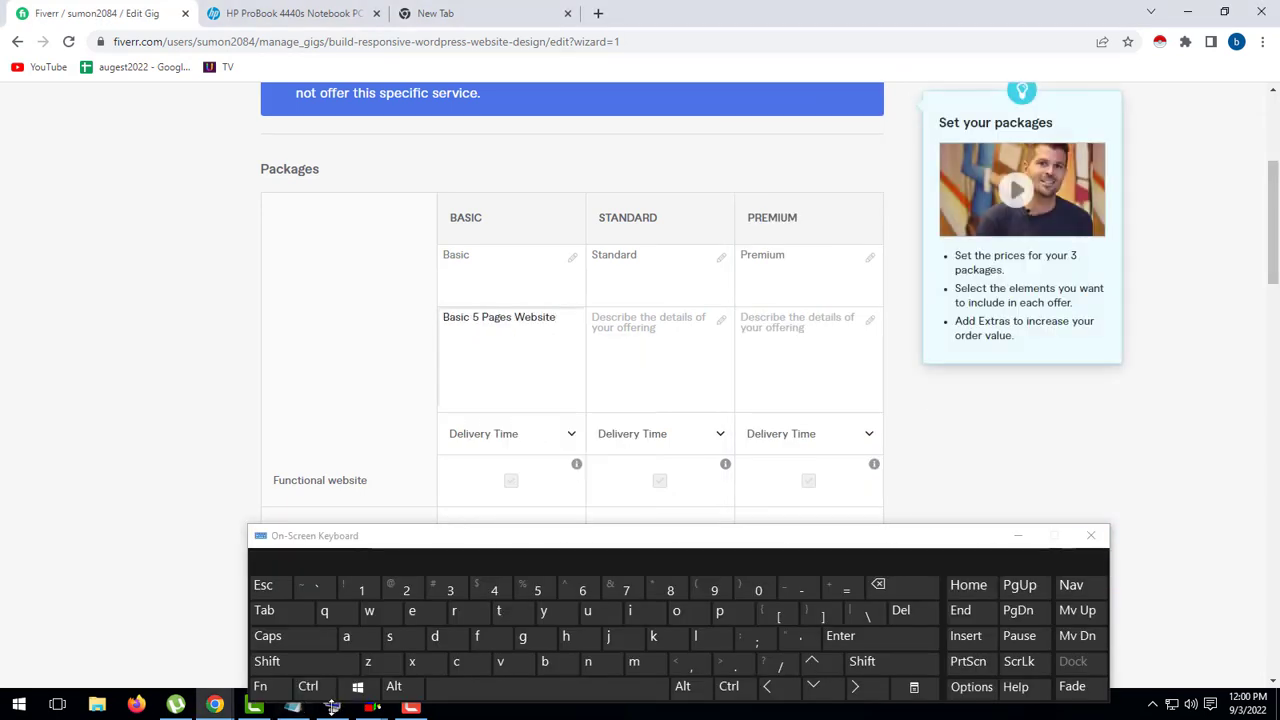
- Describe the Standard package as "Standard 7 Pages Website!" and the Premium package as "Professional 10 Pages Website!"
left_click(634, 330)
right_click(634, 332)
left_click(674, 431)
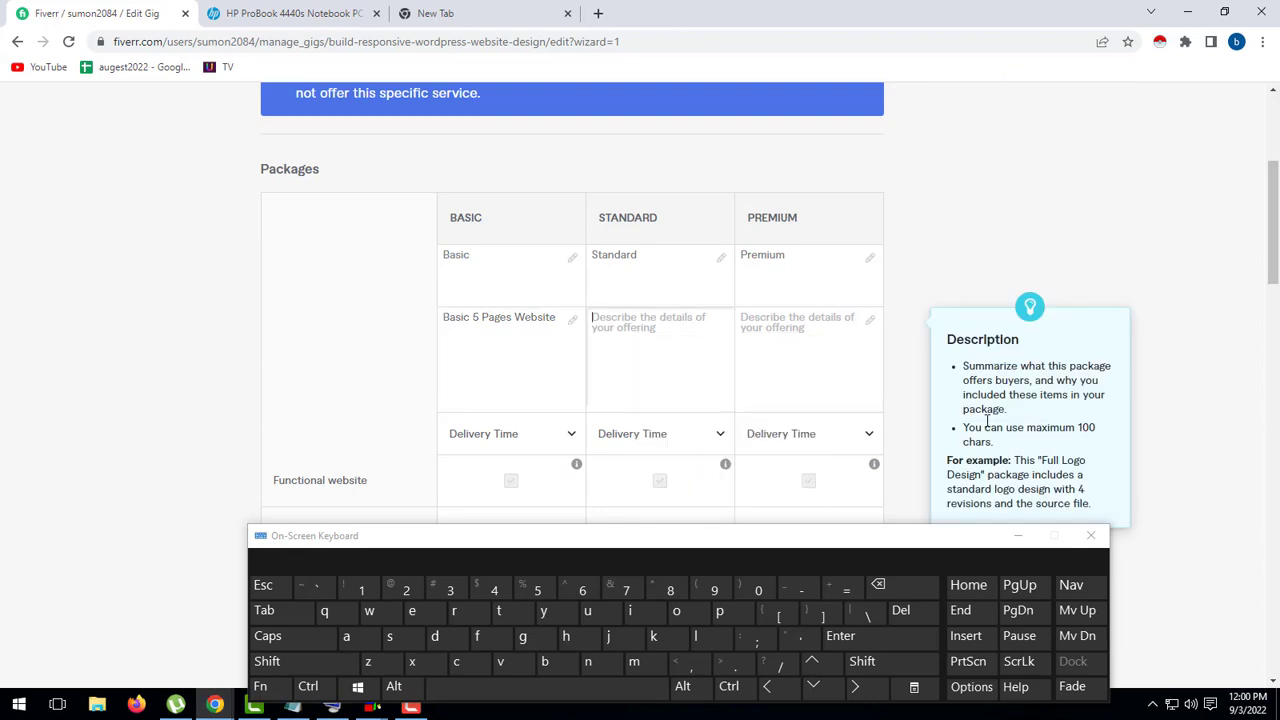
left_click(786, 332)
right_click(784, 340)
left_click(820, 432)
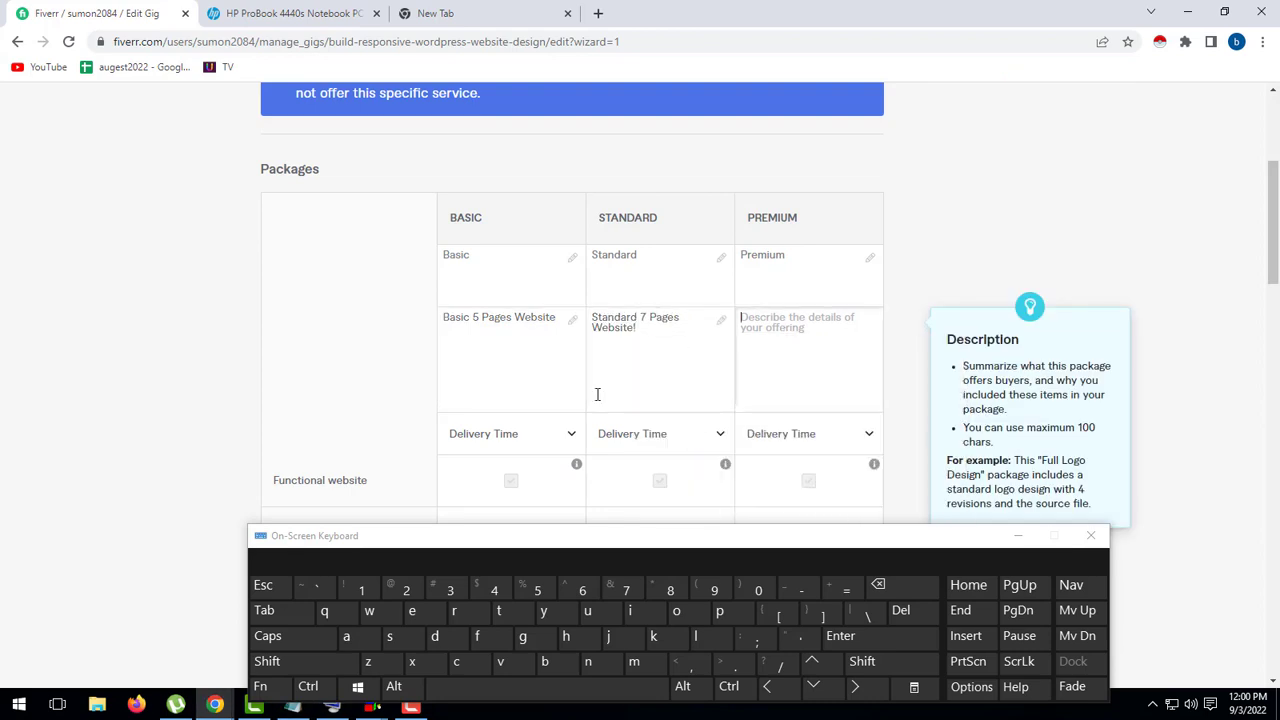
type("Professional 10 Pages Website!")
- Set the delivery times to 10 days for Basic, 14 days for Standard and 21 days for Premium
scroll(567, 356, "down", 2)
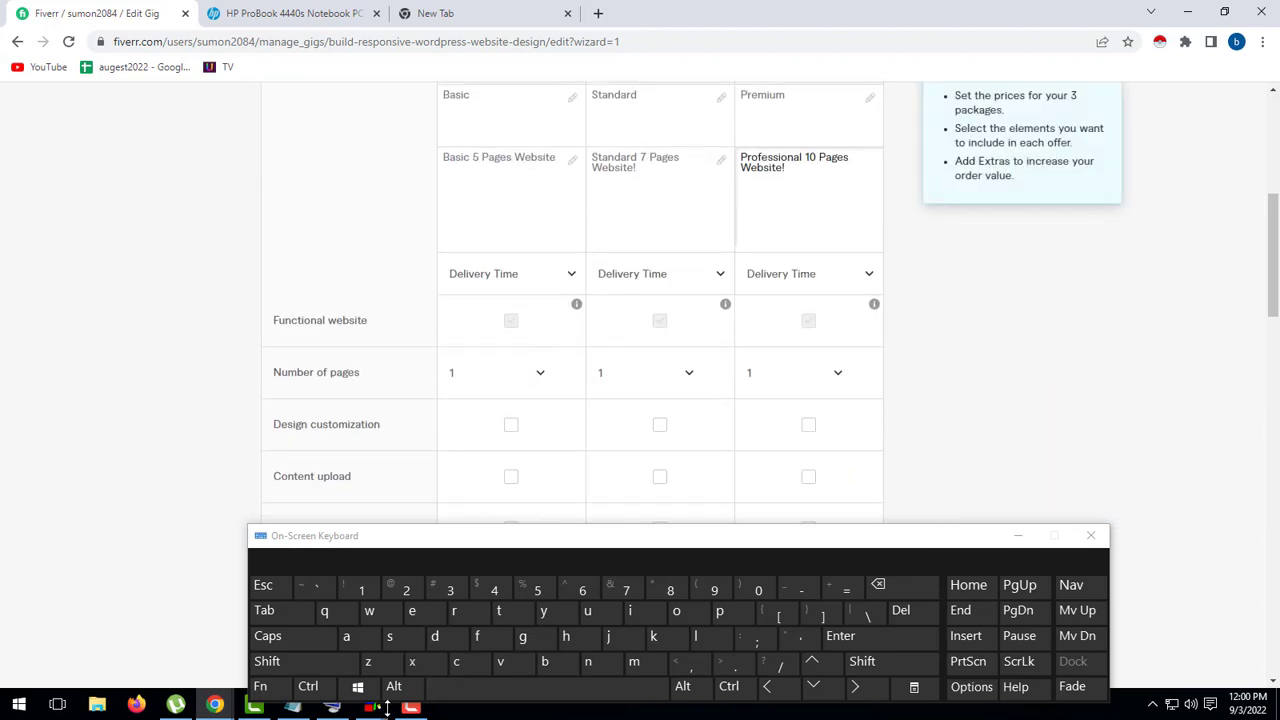
left_click(300, 708)
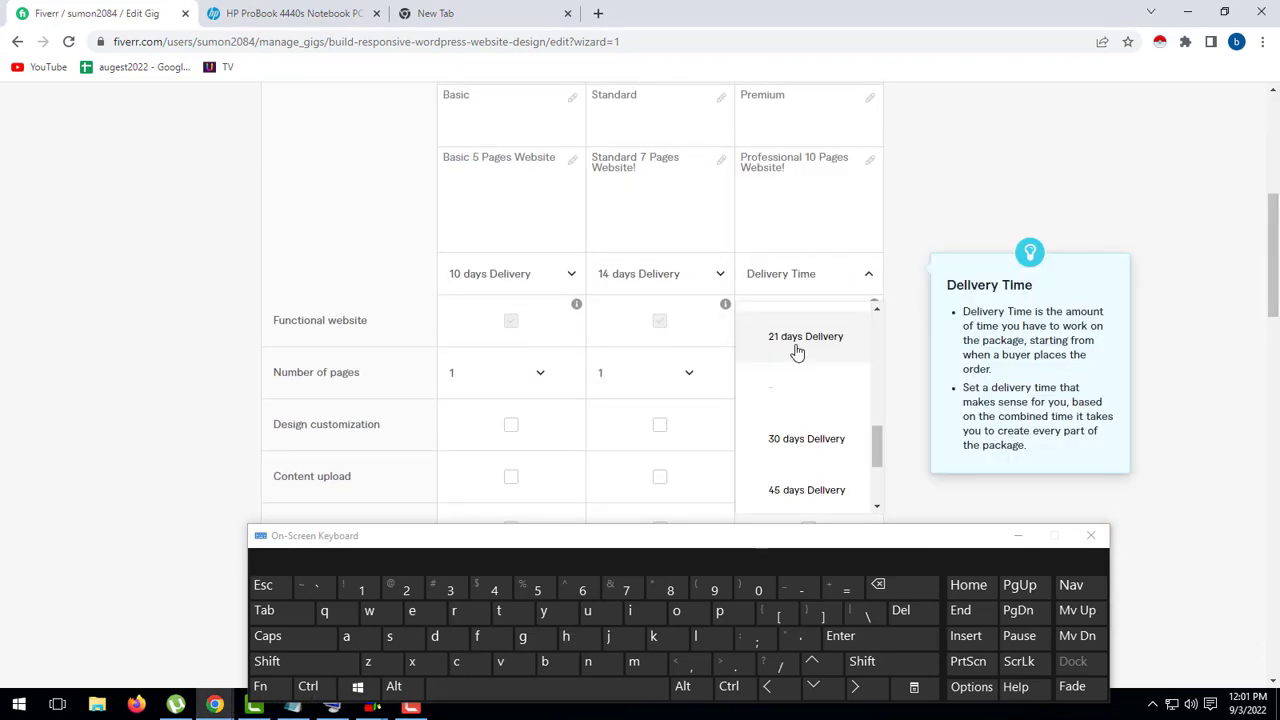
left_click(803, 318)
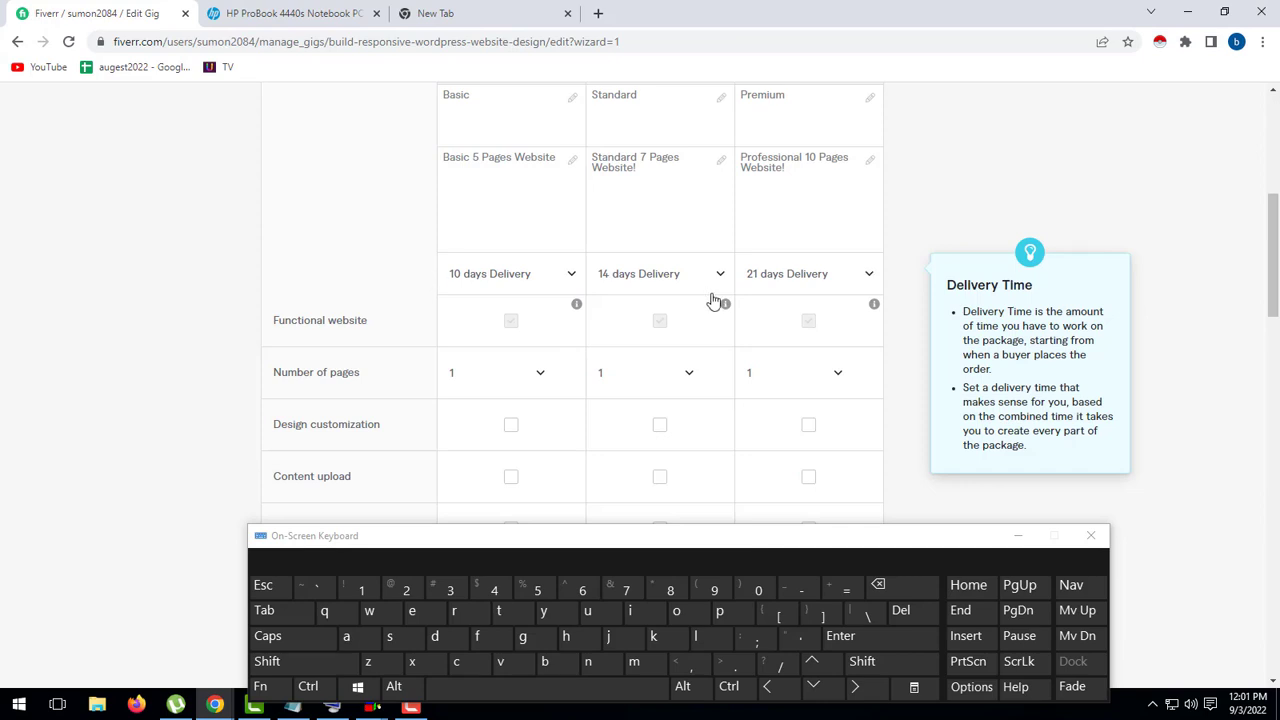
- Review the descriptions, delivery times and remaining feature rows of the three packages
scroll(791, 206, "up", 2)
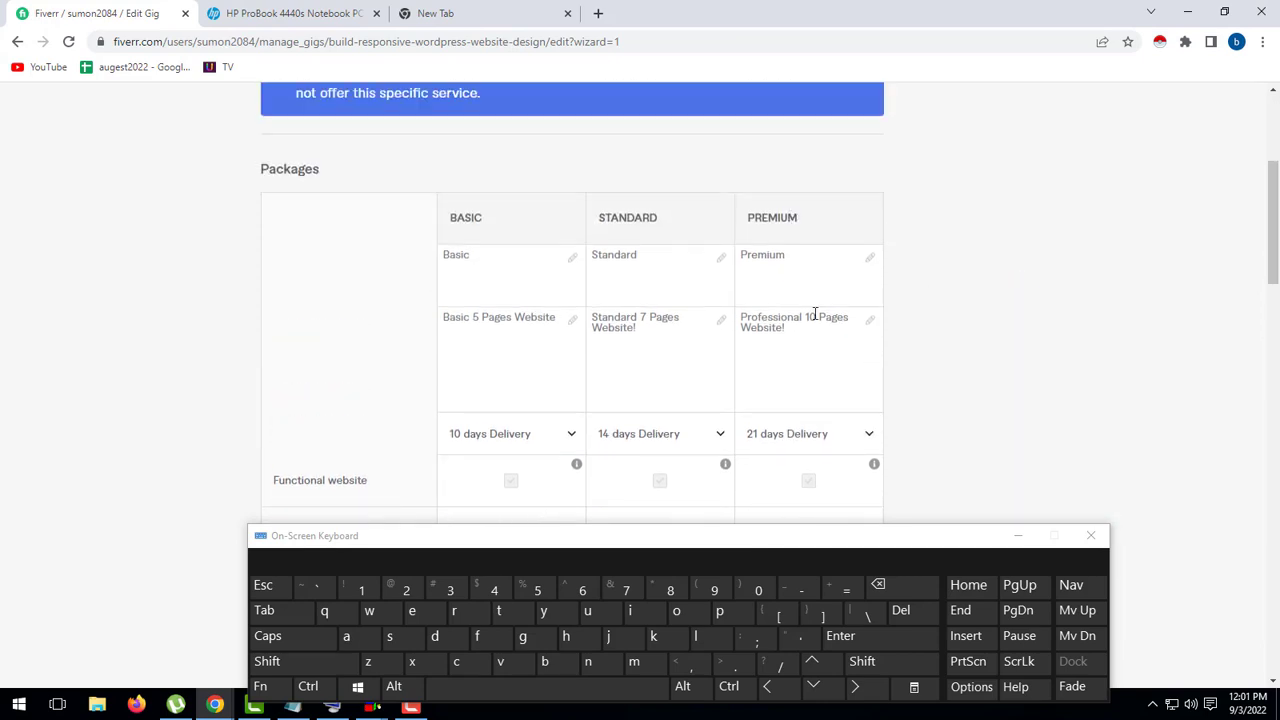
left_click(815, 316)
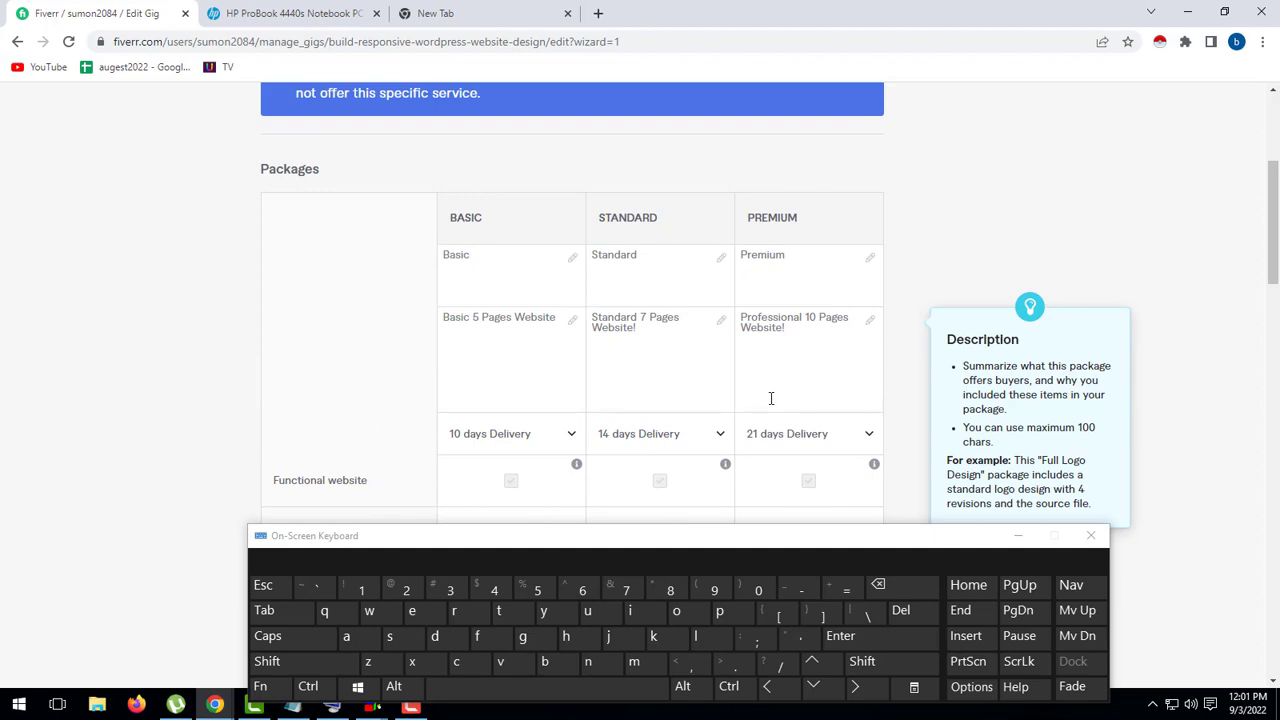
scroll(771, 398, "down", 1)
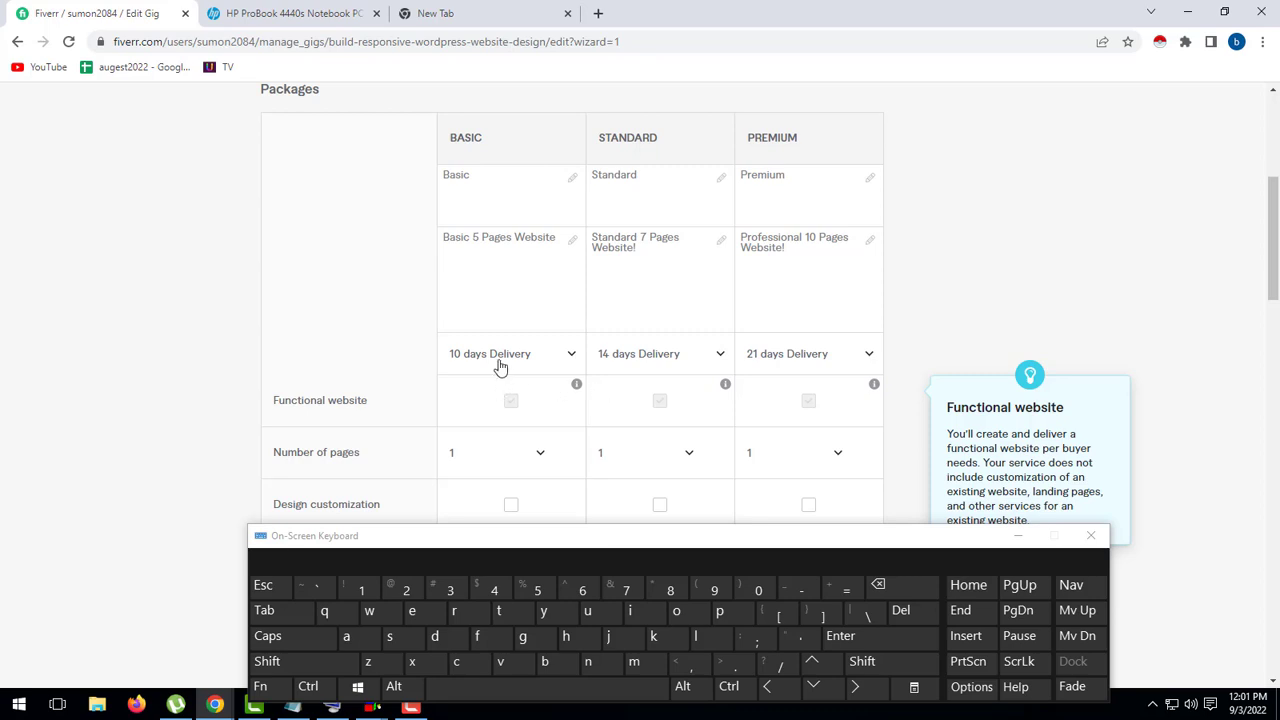
scroll(500, 360, "down", 1)
scroll(483, 314, "up", 3)
scroll(483, 314, "down", 4)
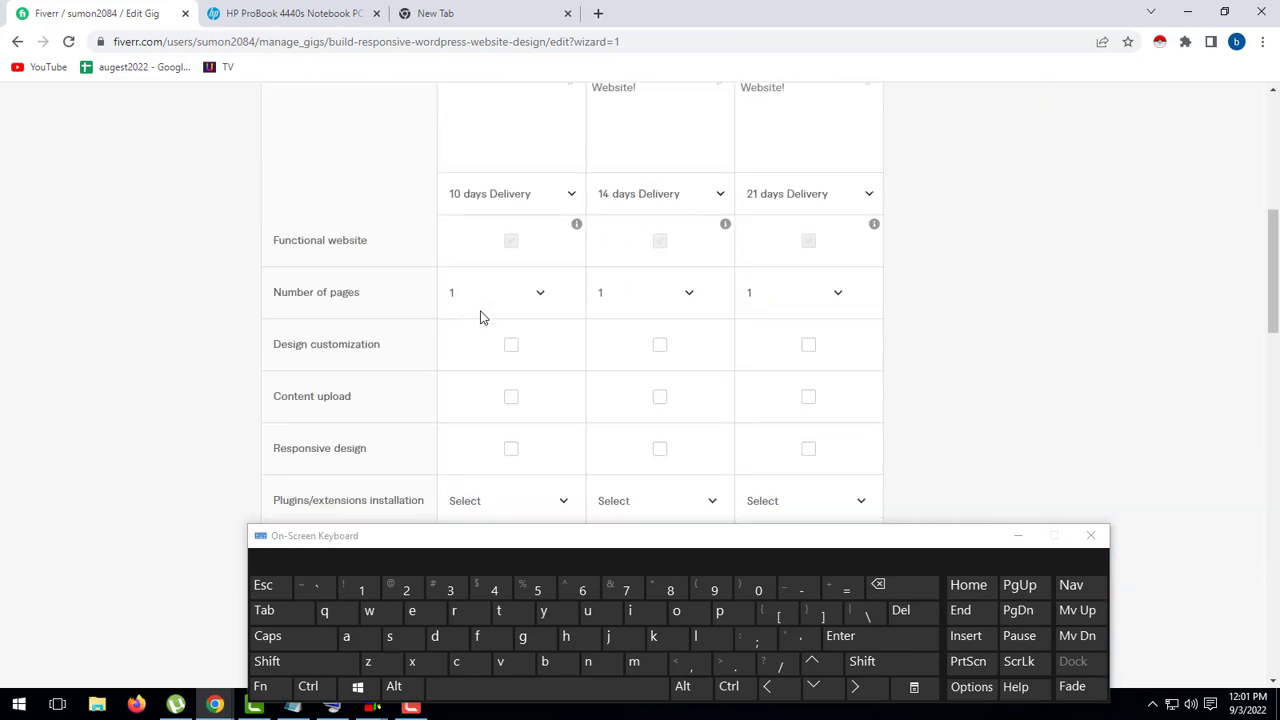
scroll(430, 294, "up", 2)
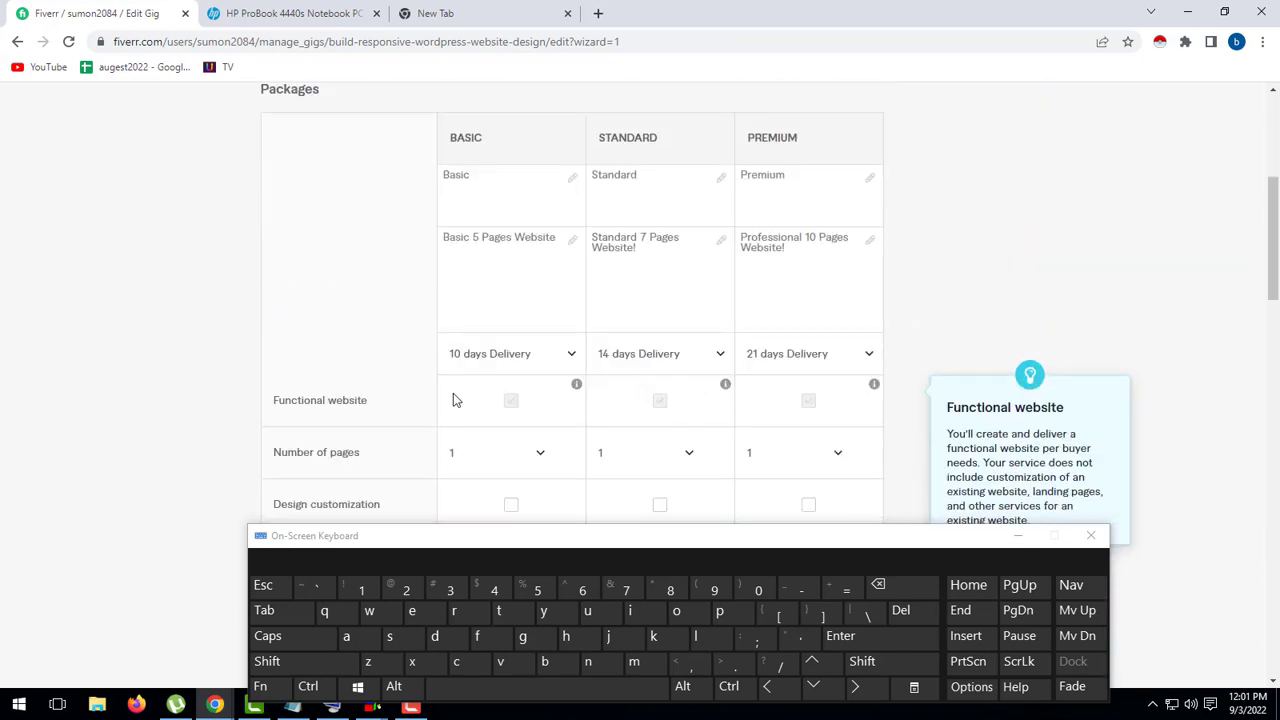
- Set the number of pages to 5 for Basic, 7 for Standard and 10 for Premium
scroll(460, 404, "down", 1)
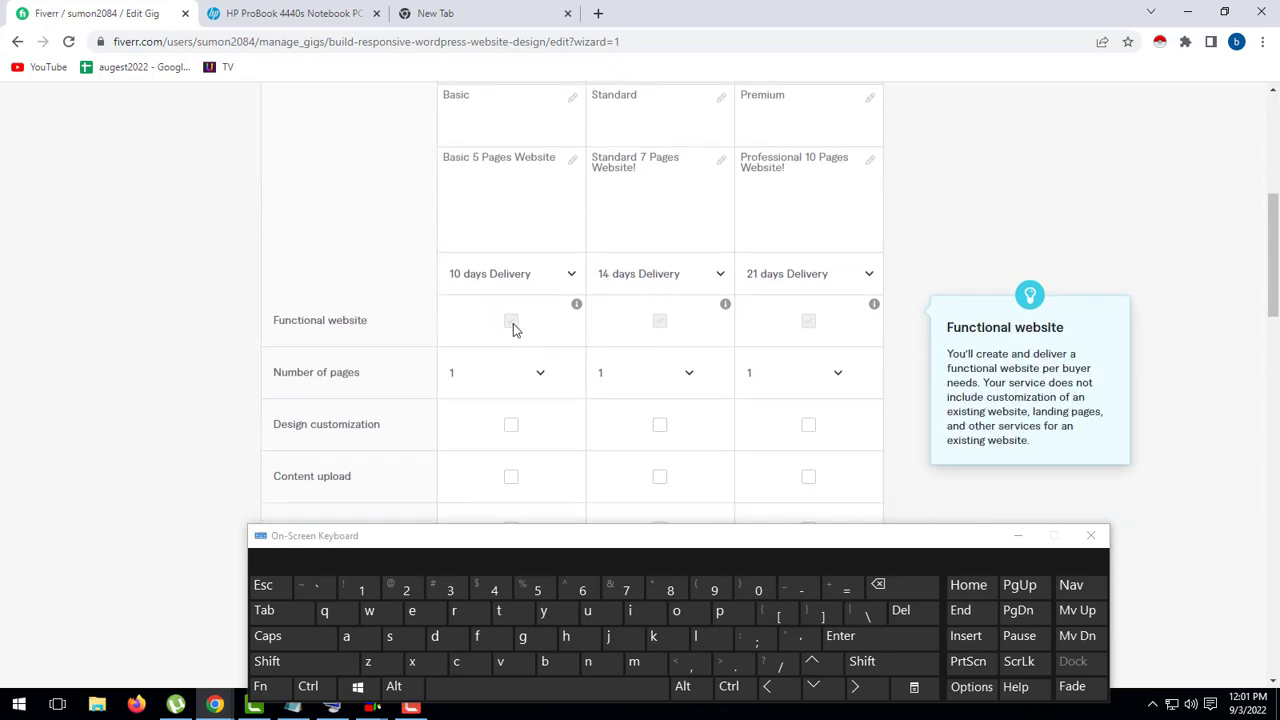
scroll(513, 330, "down", 1)
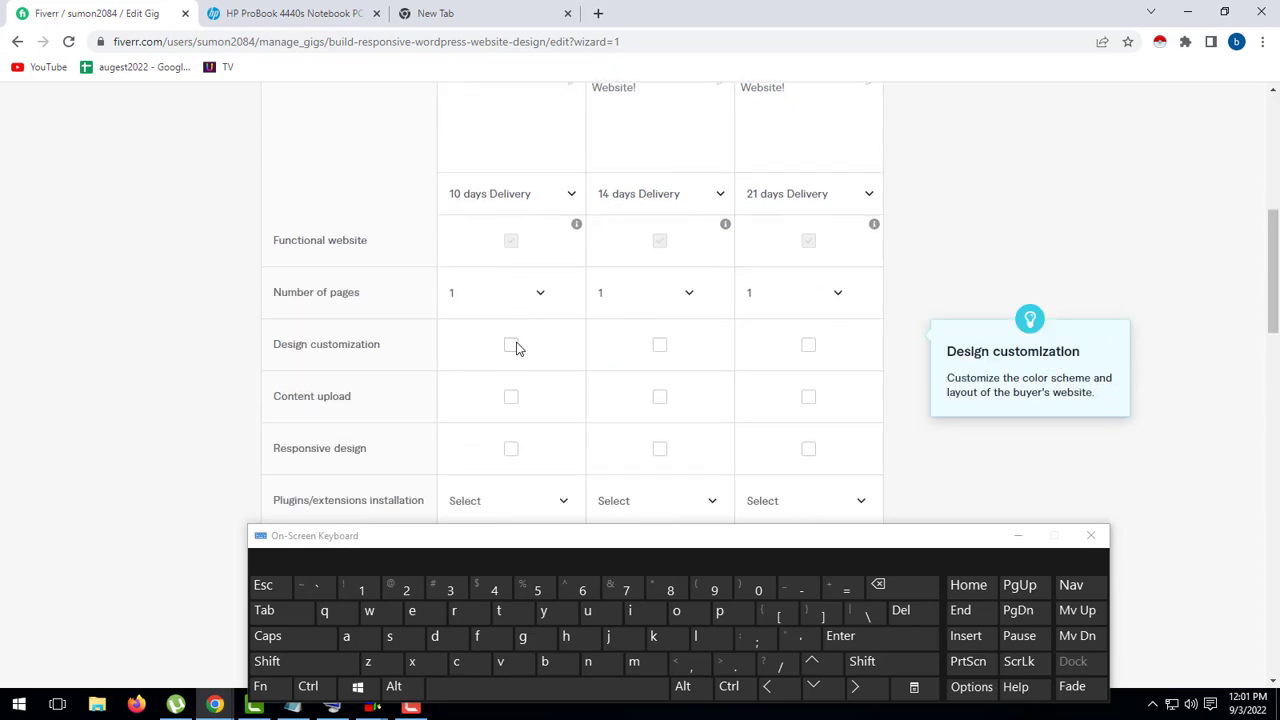
left_click(541, 293)
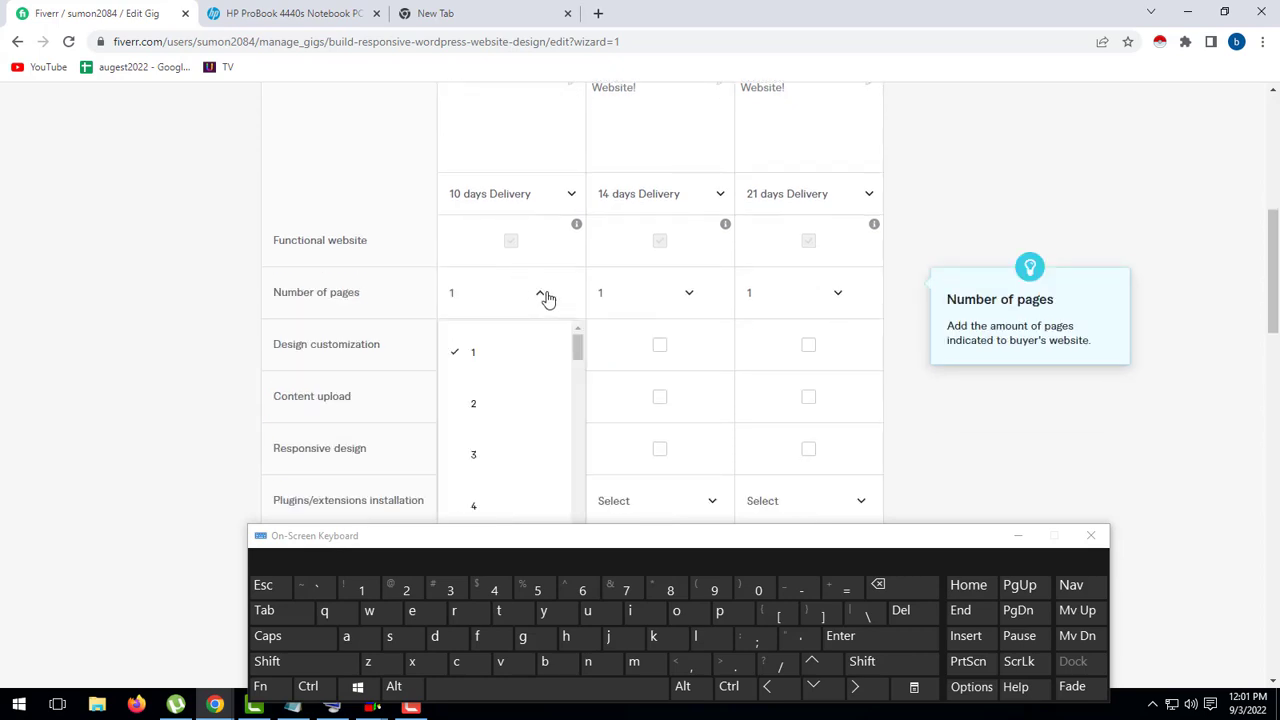
scroll(523, 389, "down", 3)
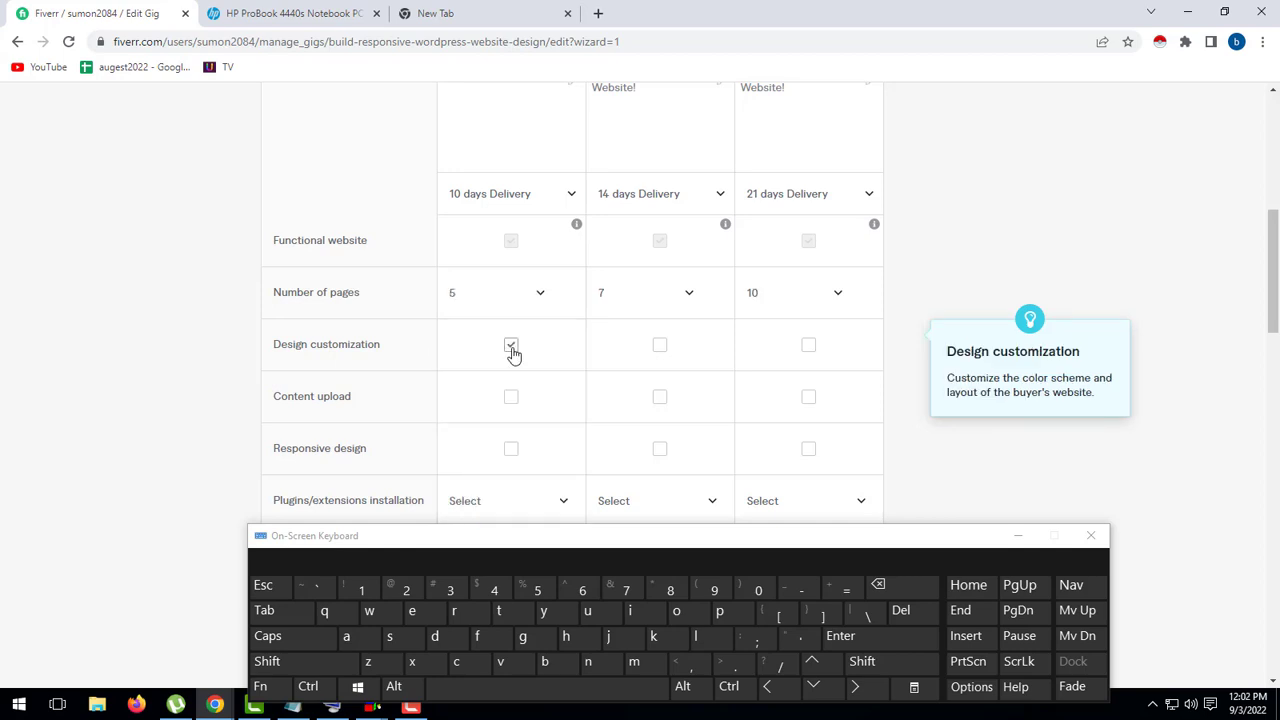
- Include design customization, content upload and responsive design in the Basic package
left_click(511, 346)
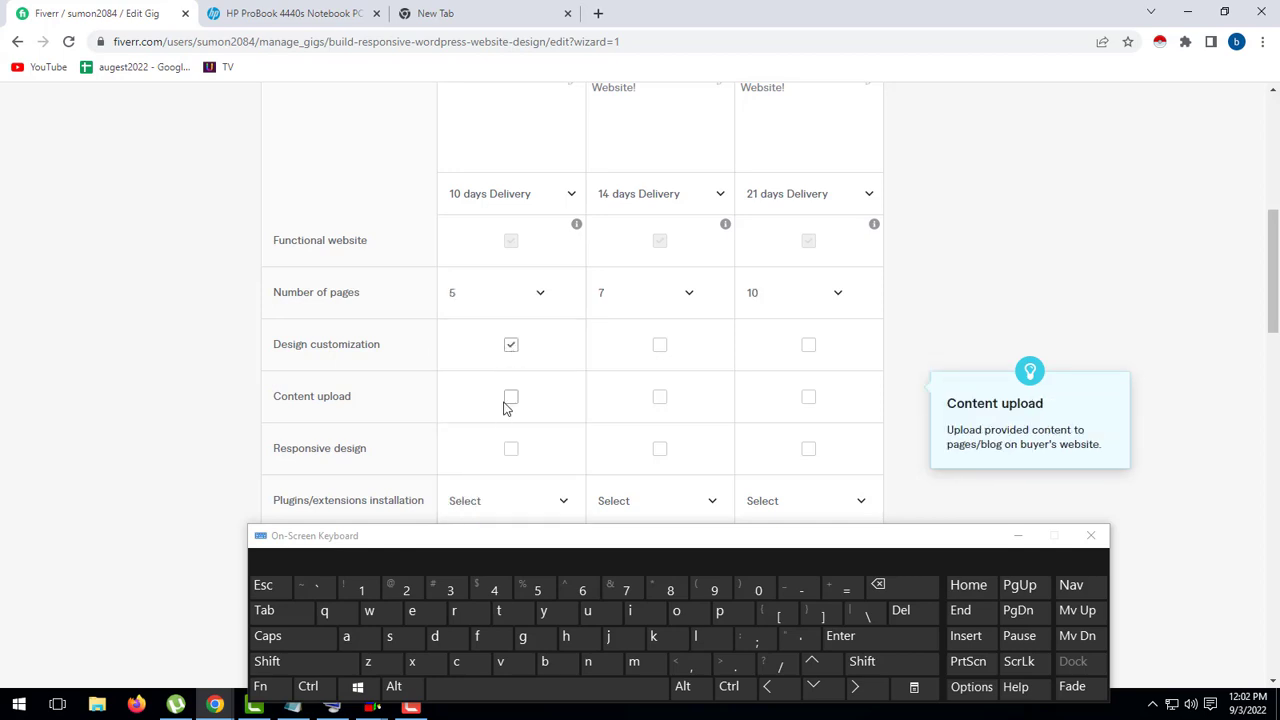
left_click(510, 400)
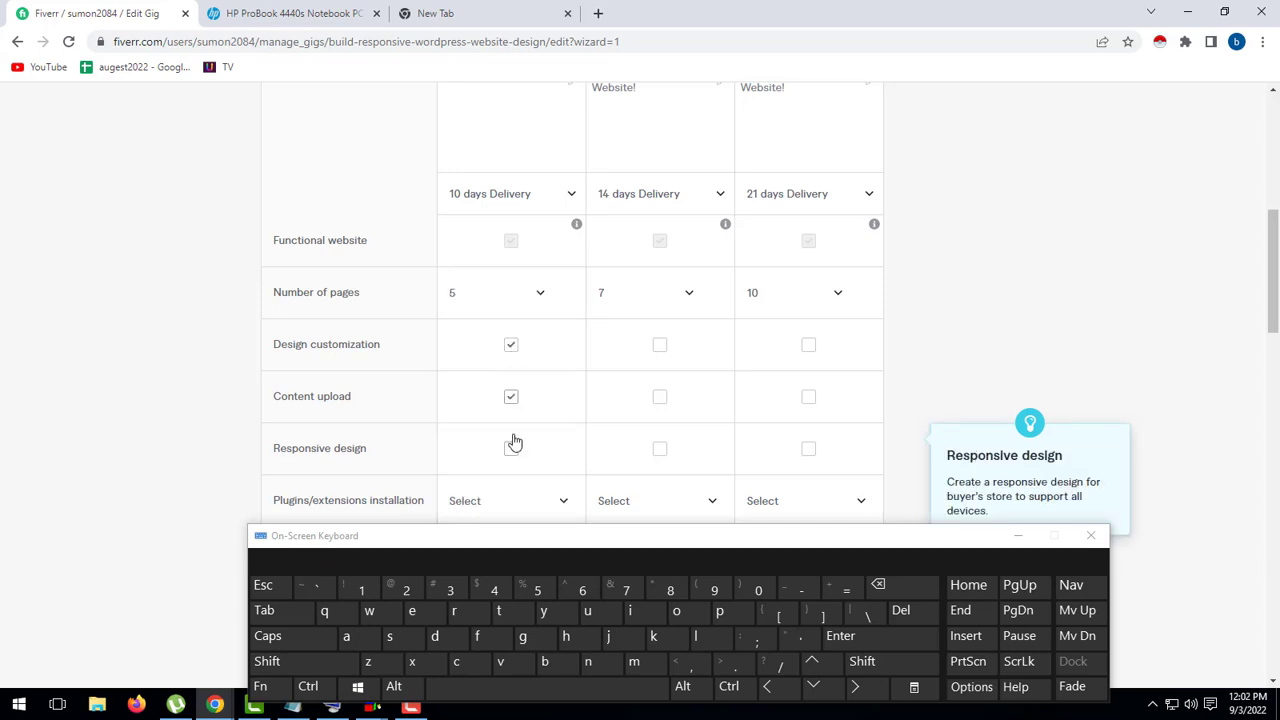
left_click(511, 448)
scroll(686, 358, "down", 1)
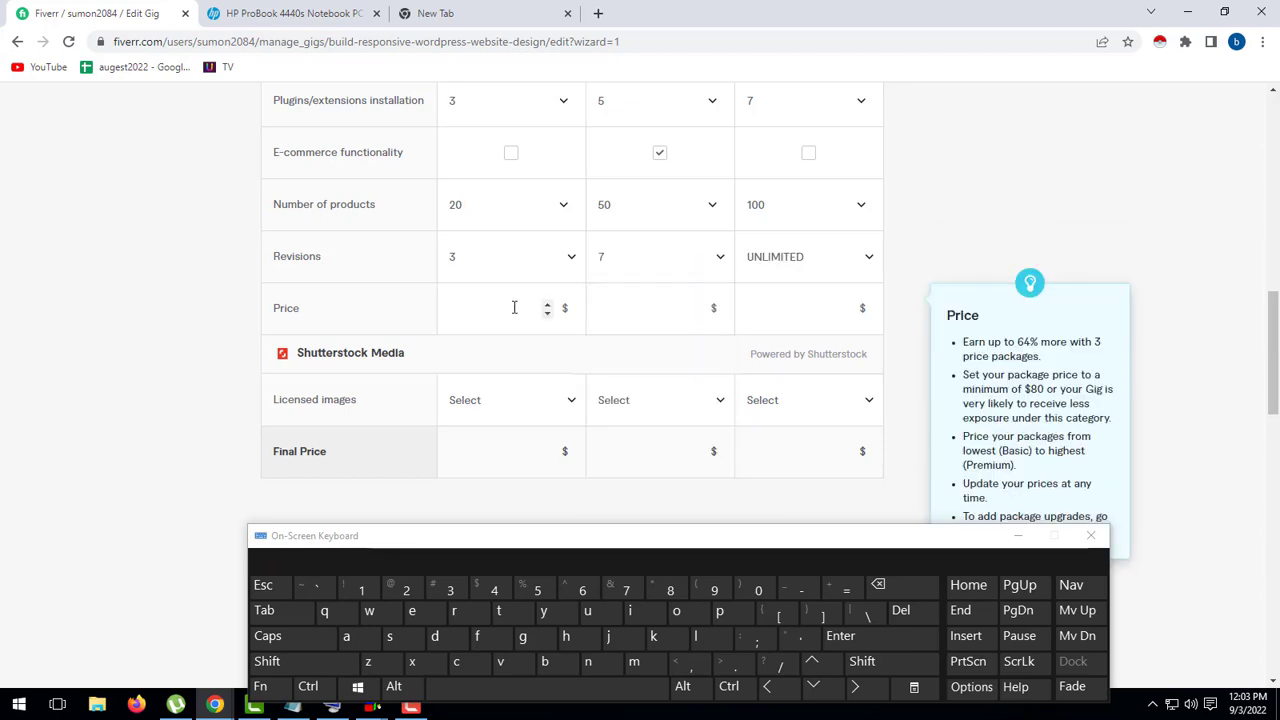
- Look up the package prices in the Notepad notes and set the Basic package price to $480
left_click(514, 307)
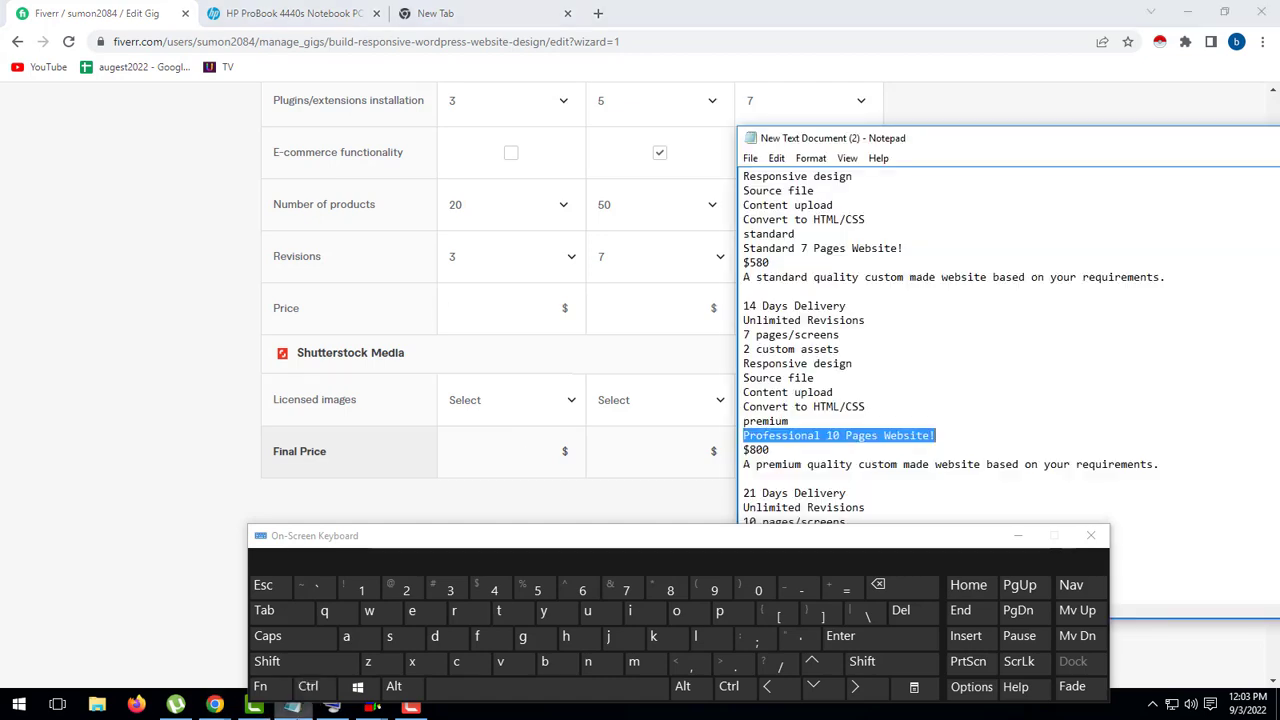
left_click(293, 705)
scroll(890, 440, "up", 1)
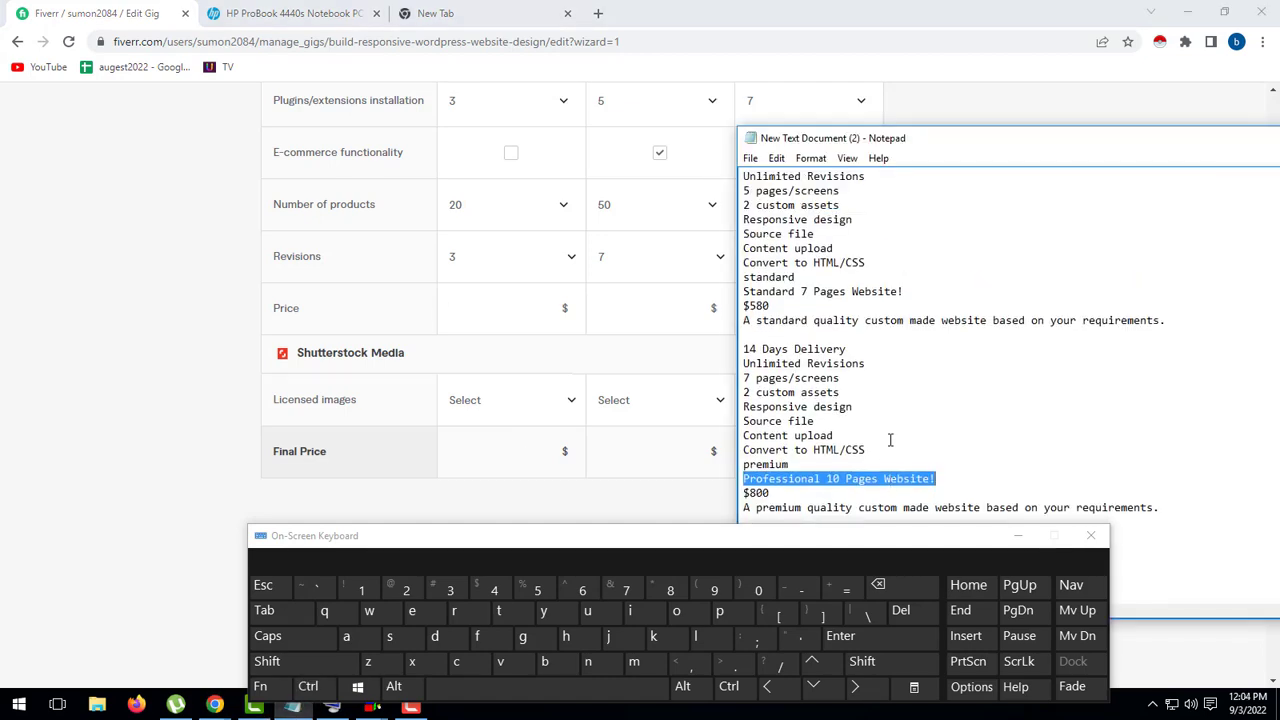
scroll(890, 440, "up", 2)
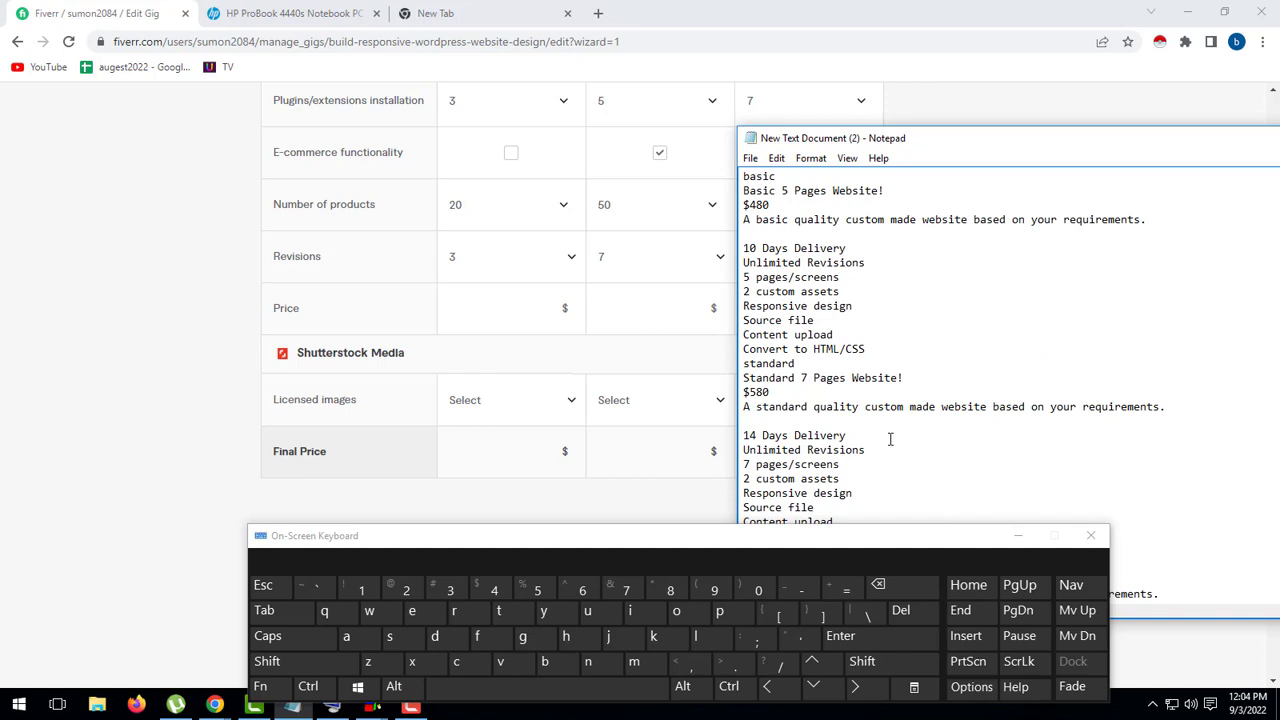
scroll(894, 390, "up", 1)
scroll(898, 344, "down", 4)
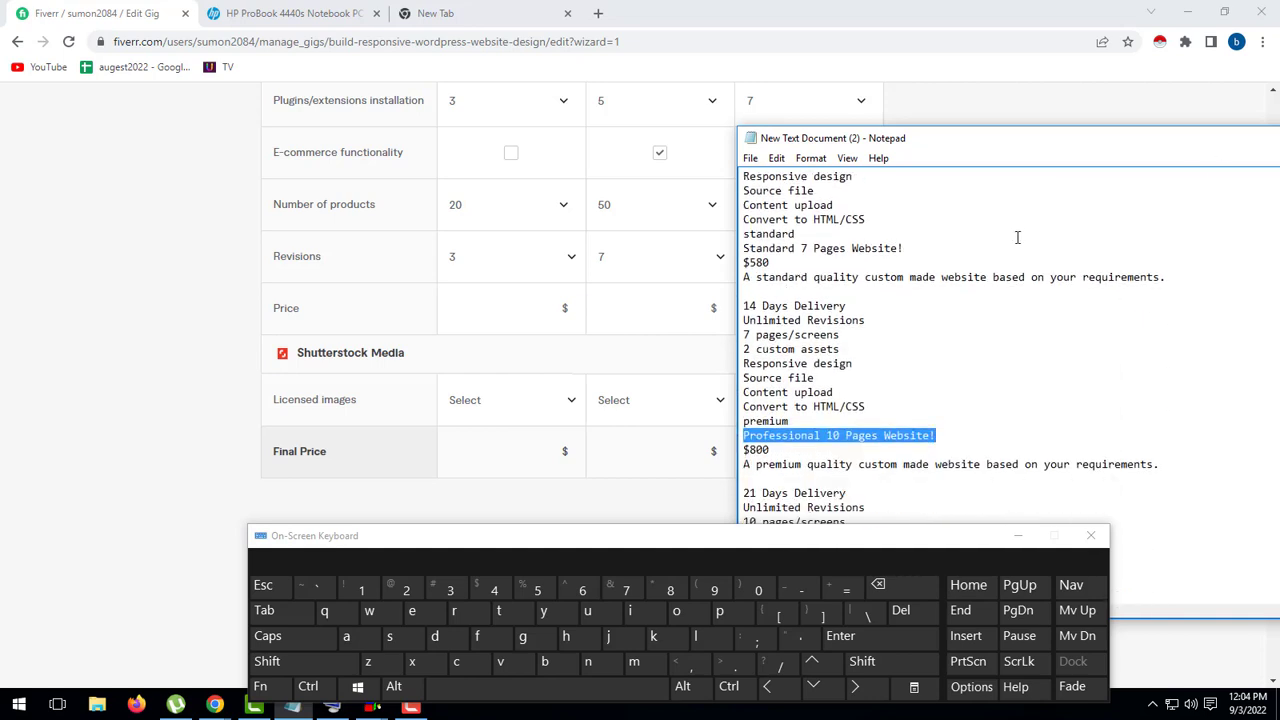
left_click(503, 309)
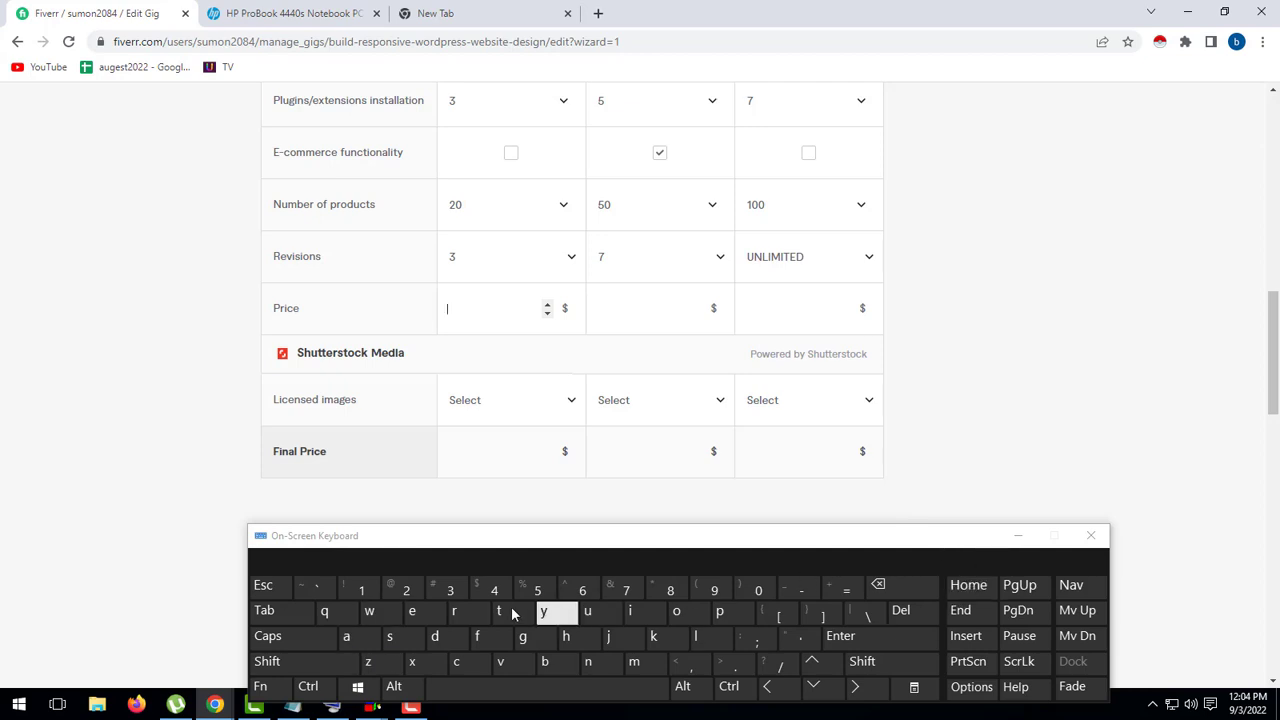
left_click(492, 314)
type("4")
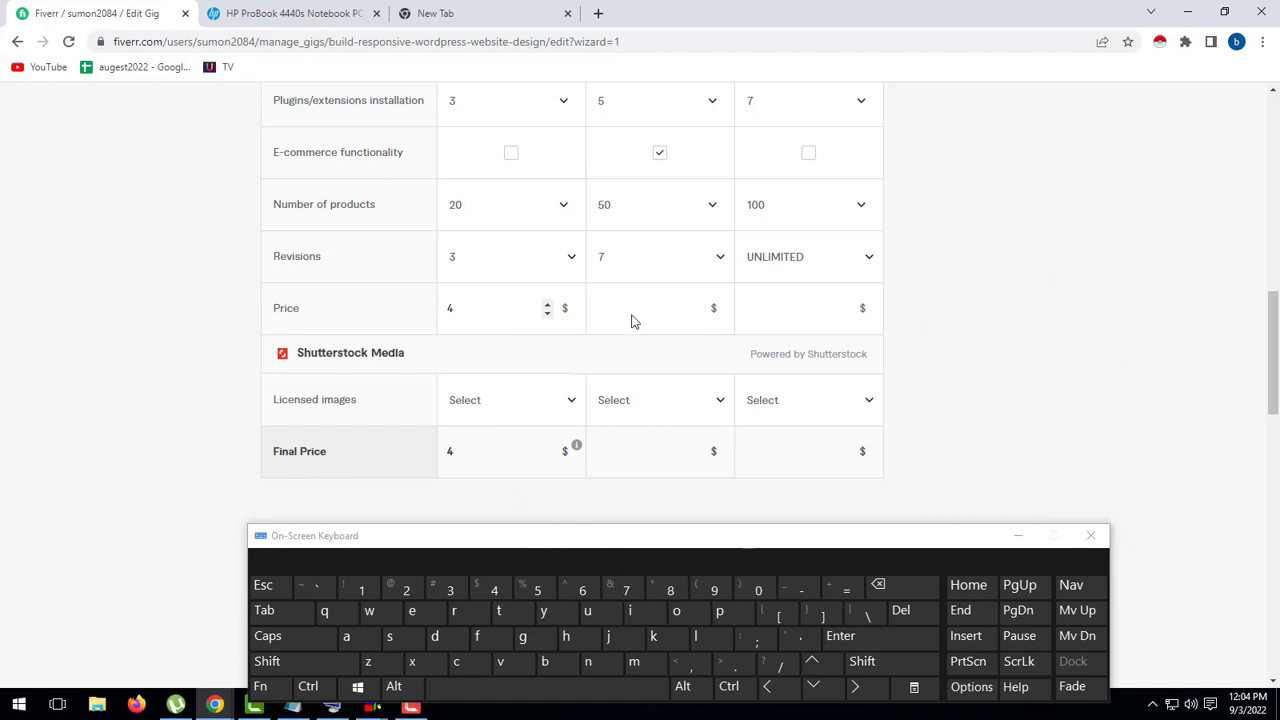
type("80")
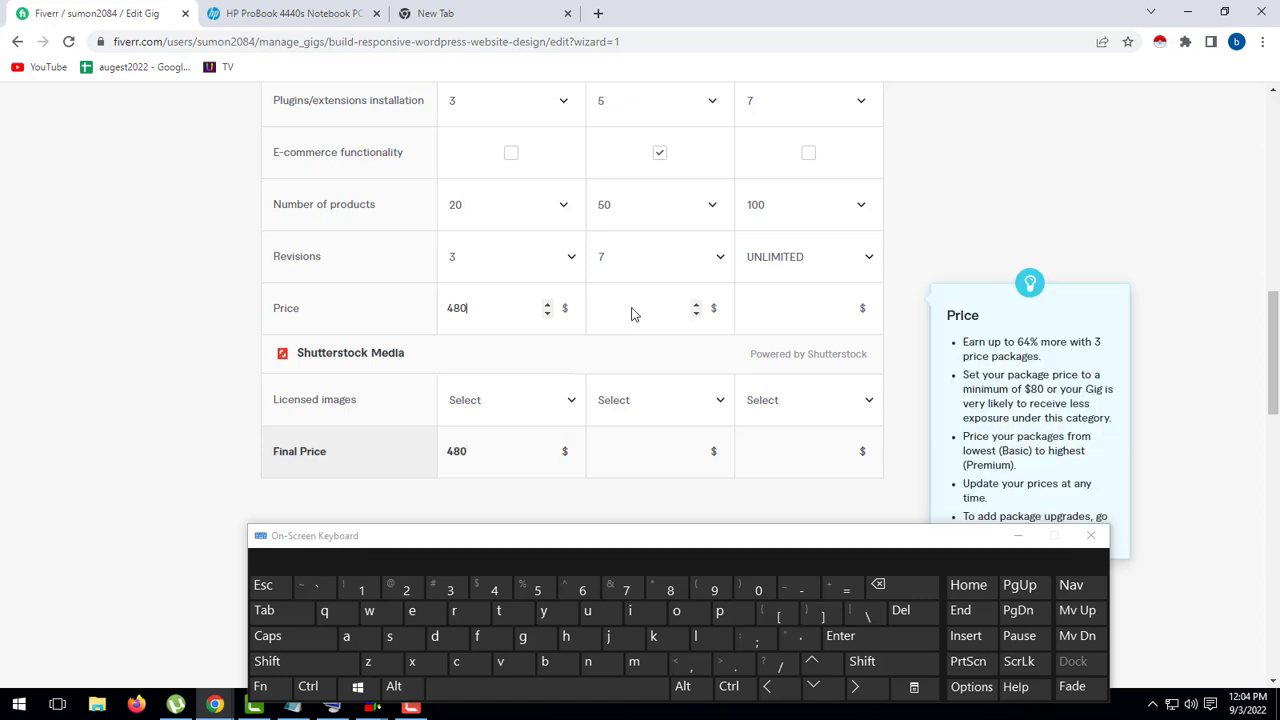
- Set the Standard package price to $580 and the Premium package price to $880
left_click(631, 314)
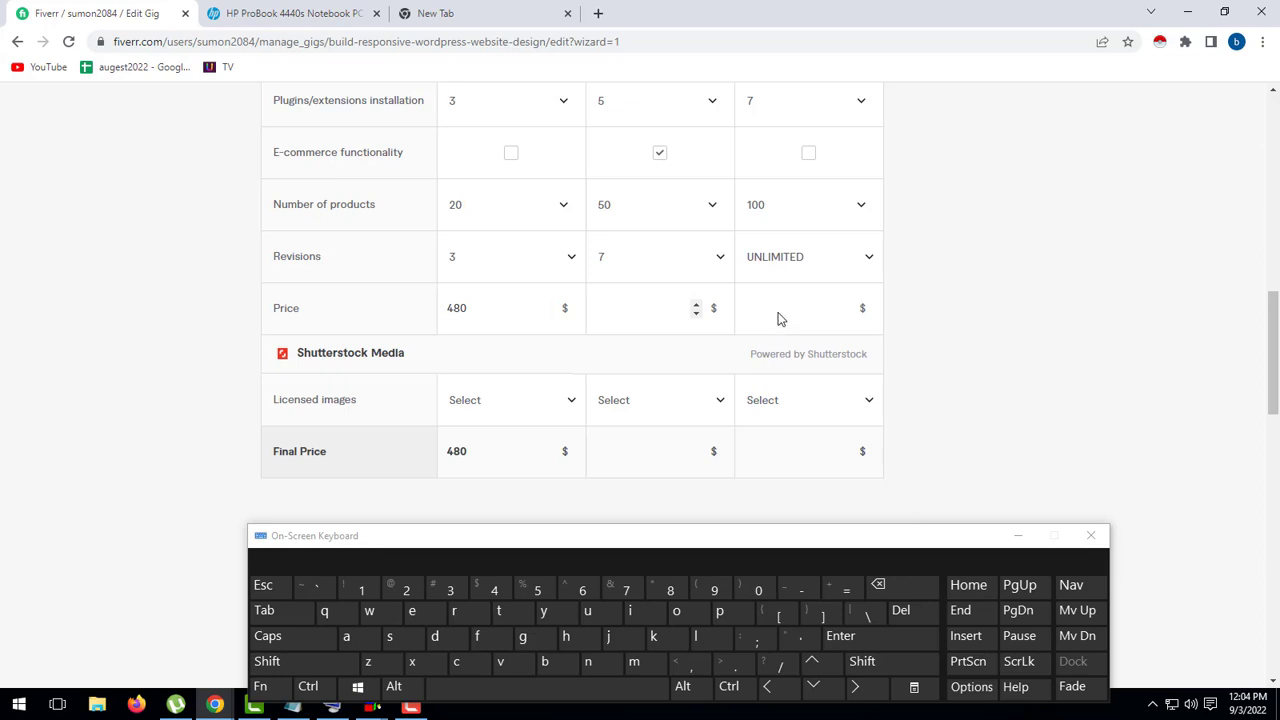
left_click(649, 317)
type("580")
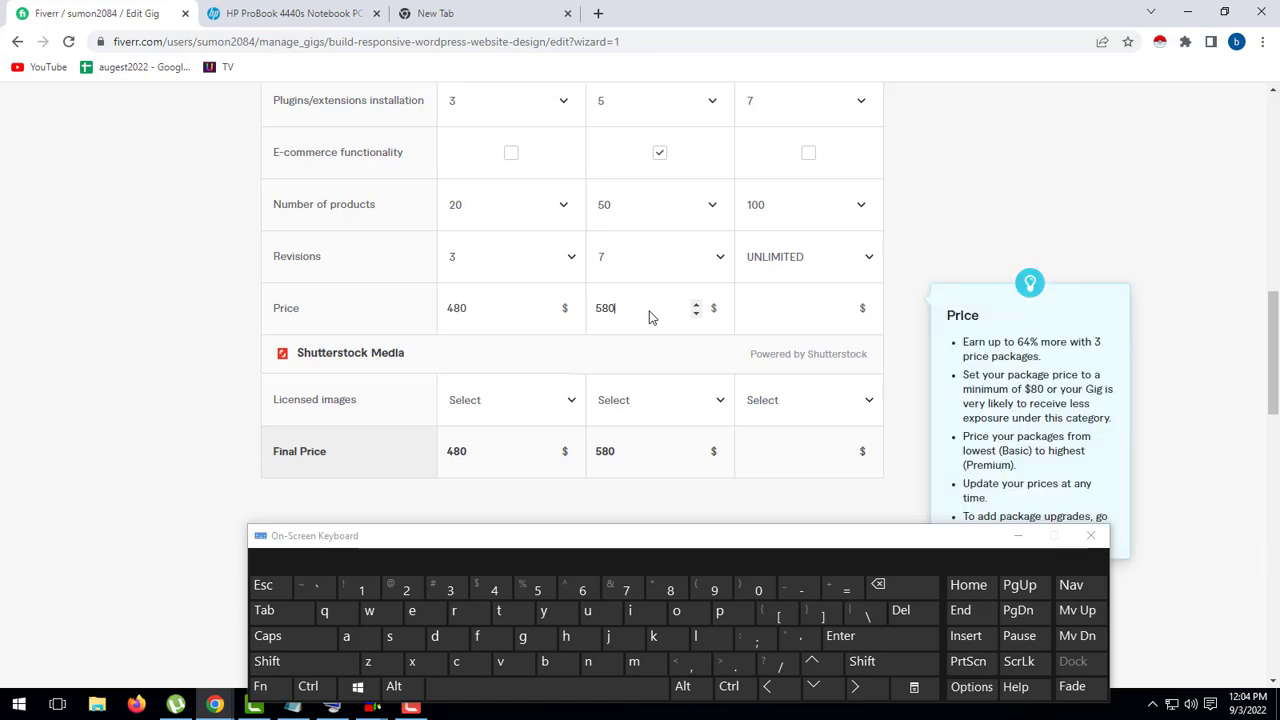
left_click(800, 304)
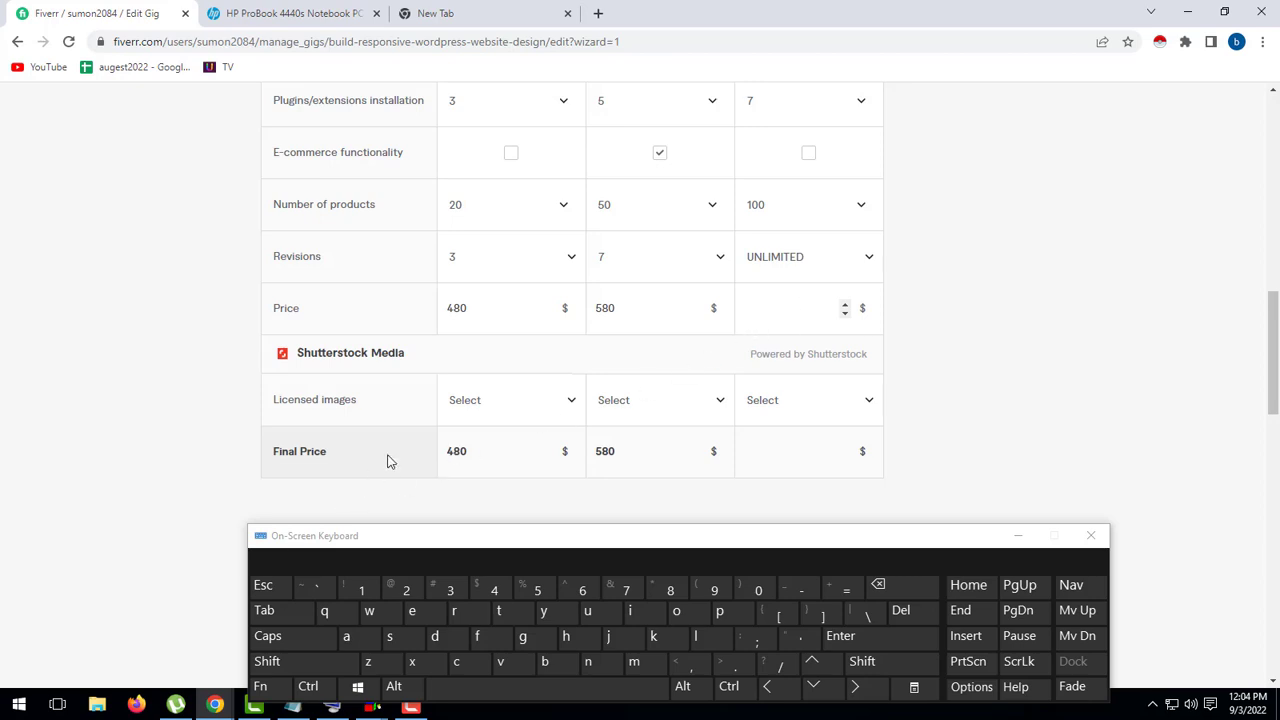
type("880")
- Continue from pricing to the description page and paste the prepared gig description into the gig's description field
scroll(389, 457, "down", 3)
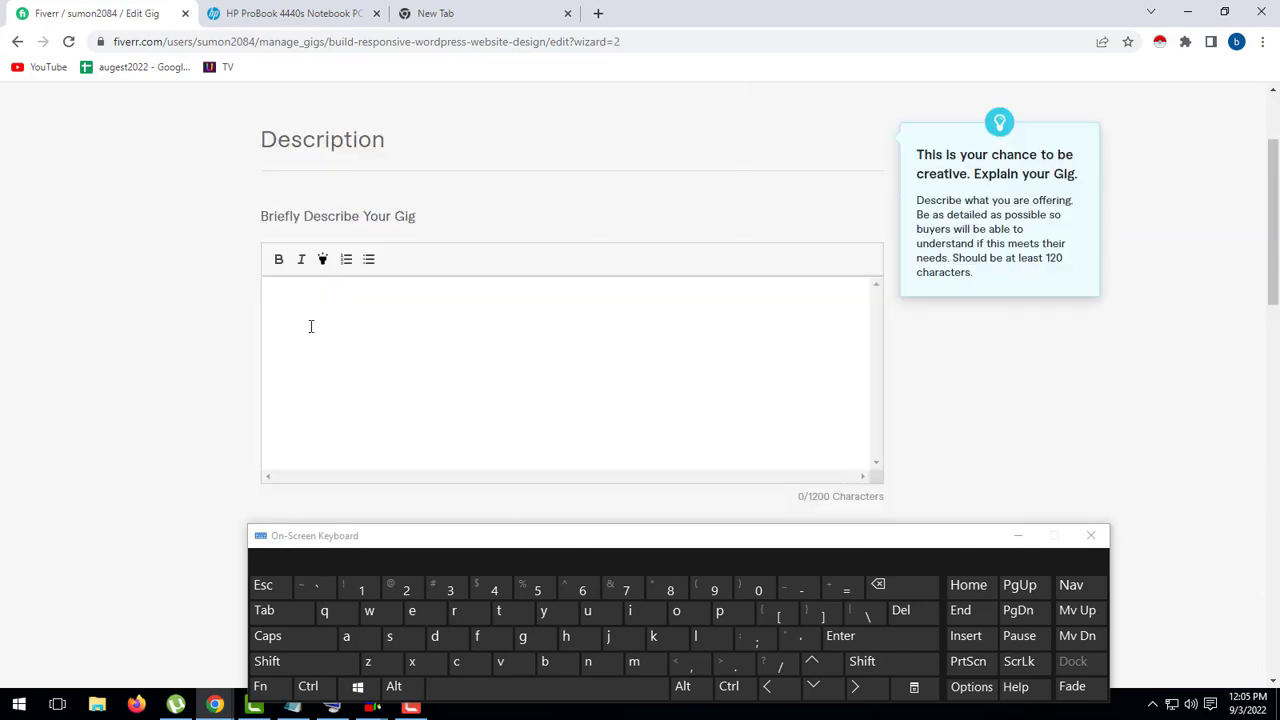
key("ctrl+v")
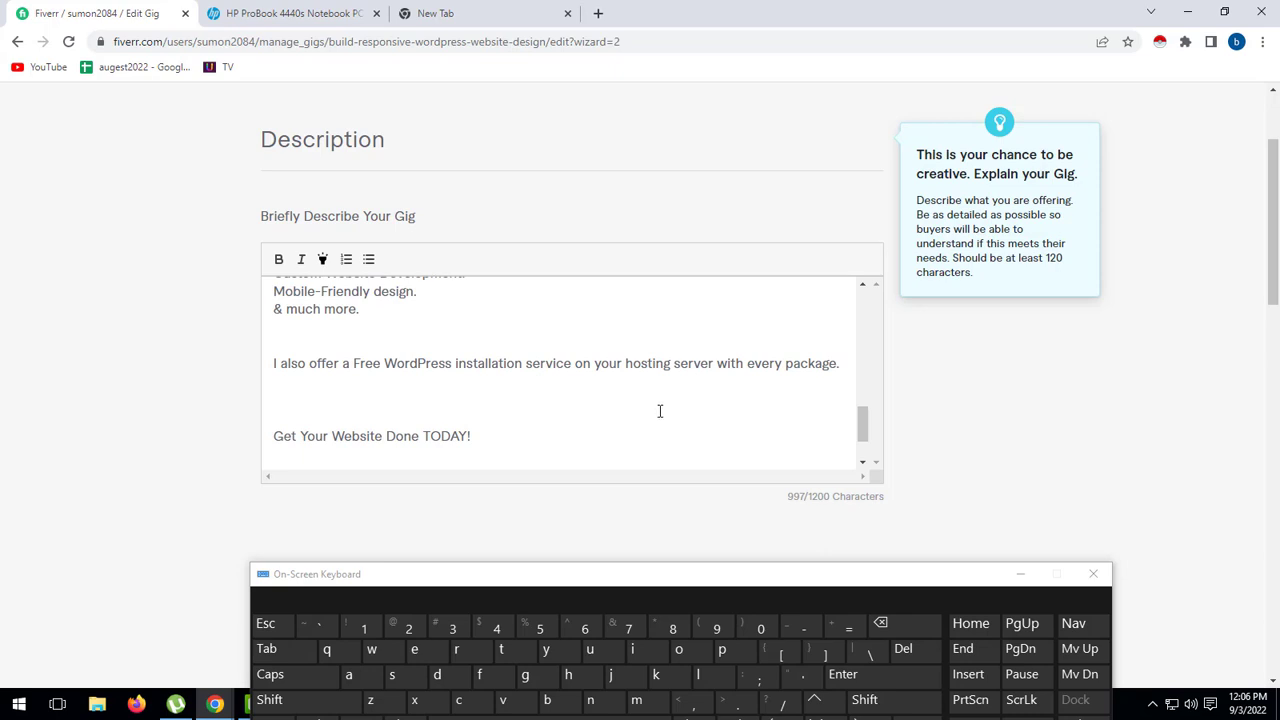
- Review the pasted gig description from start to end, then save it and continue to the requirements page
scroll(525, 384, "up", 1)
scroll(525, 384, "up", 4)
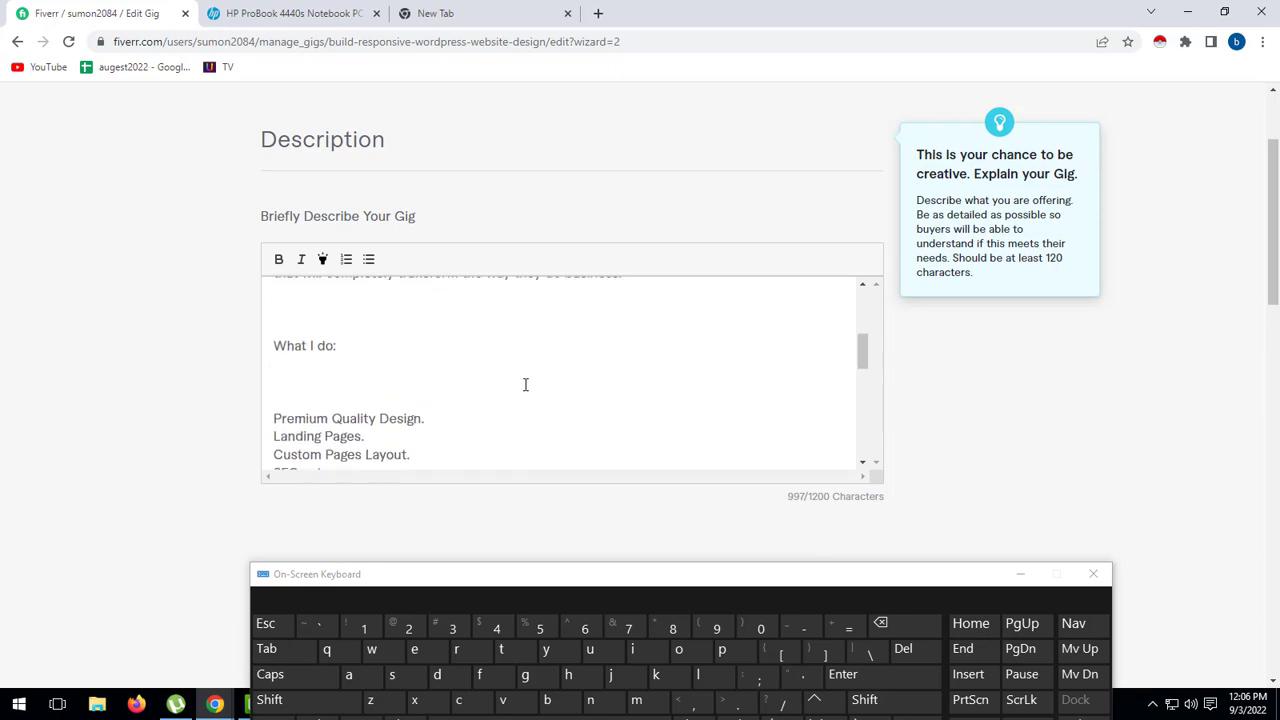
scroll(525, 384, "up", 5)
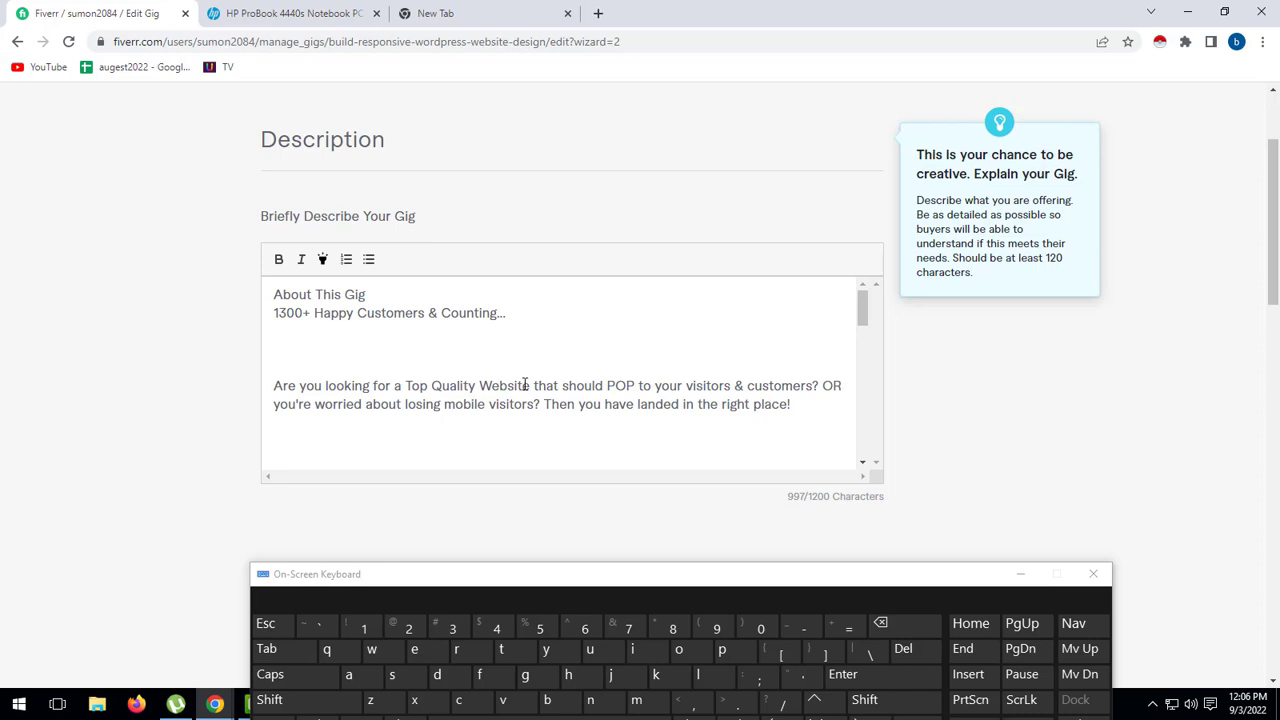
scroll(525, 384, "up", 2)
scroll(523, 377, "down", 2)
scroll(525, 381, "down", 5)
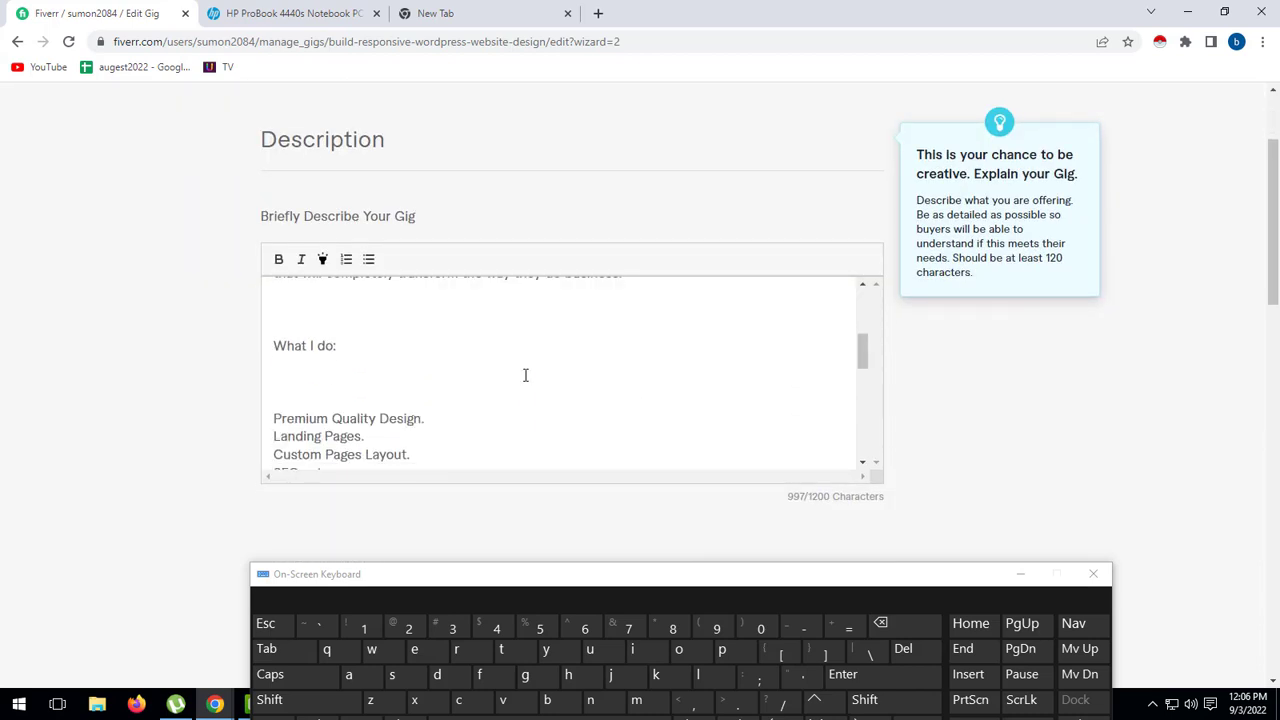
scroll(525, 375, "up", 4)
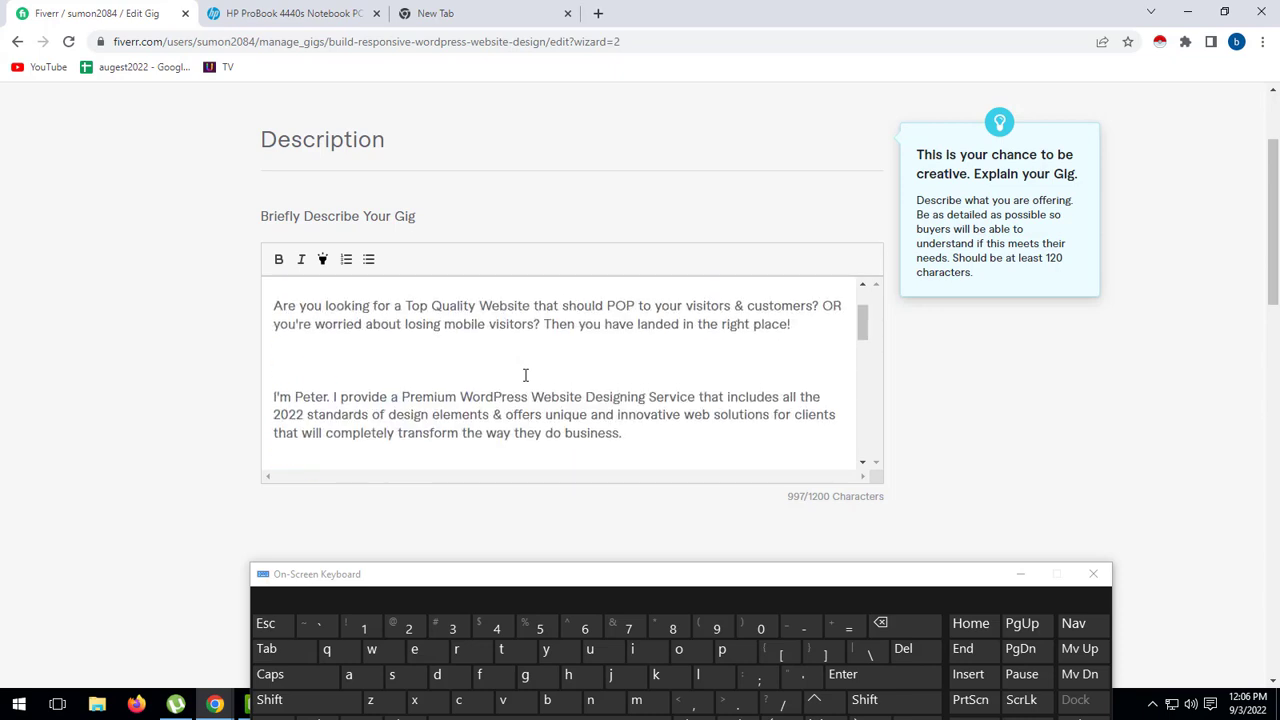
scroll(803, 451, "down", 10)
left_click(803, 451)
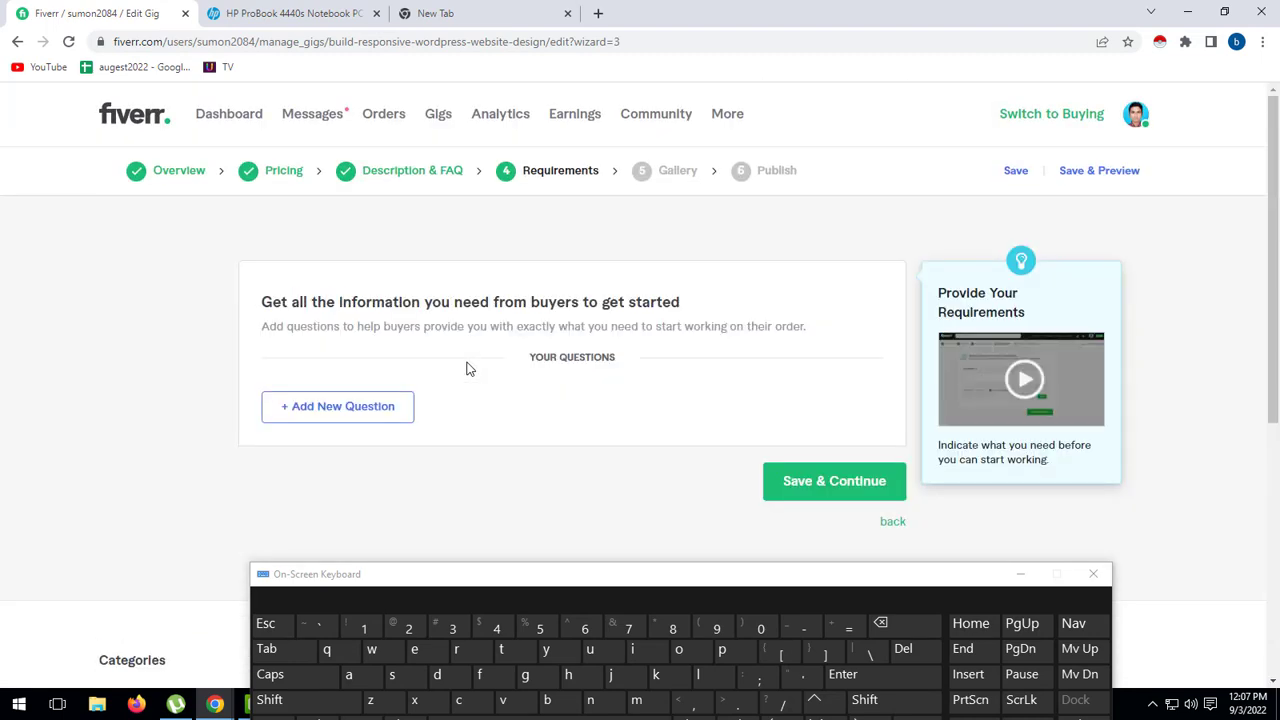
- Add the required buyer question "business details,contact number, skype number," with Attachment as the answer form, and continue to the gallery page
left_click(349, 410)
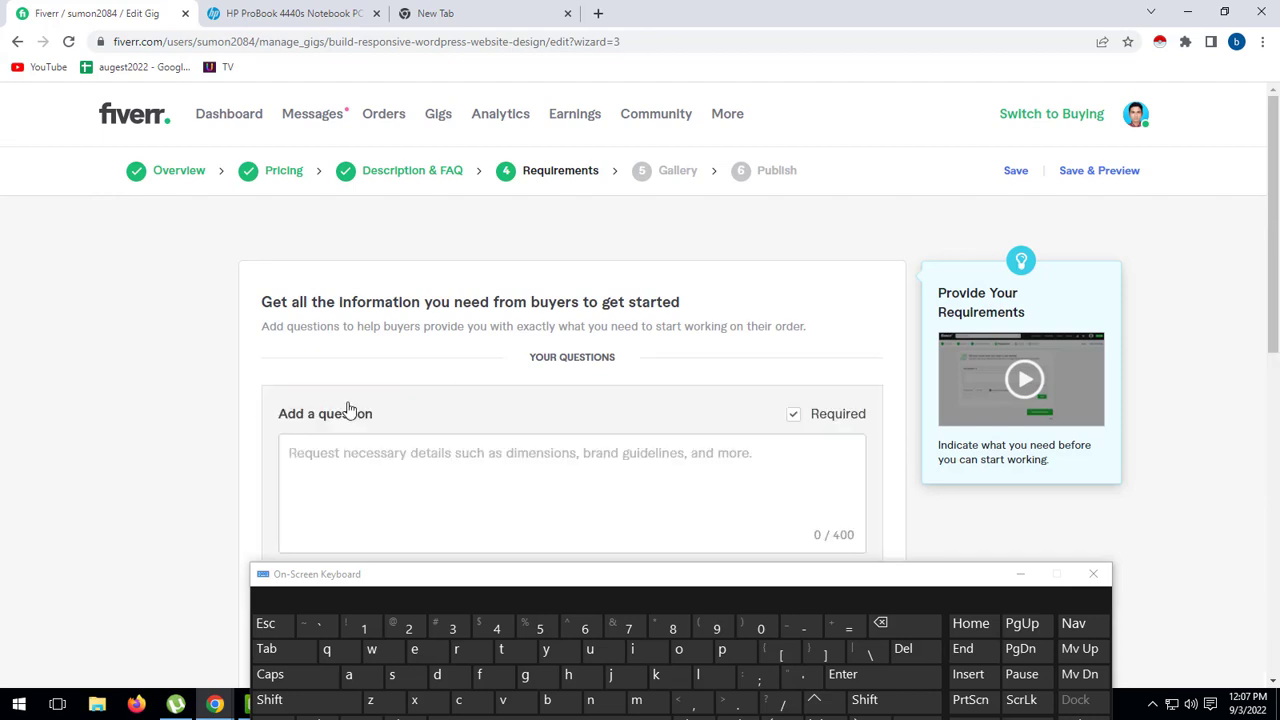
left_click(383, 465)
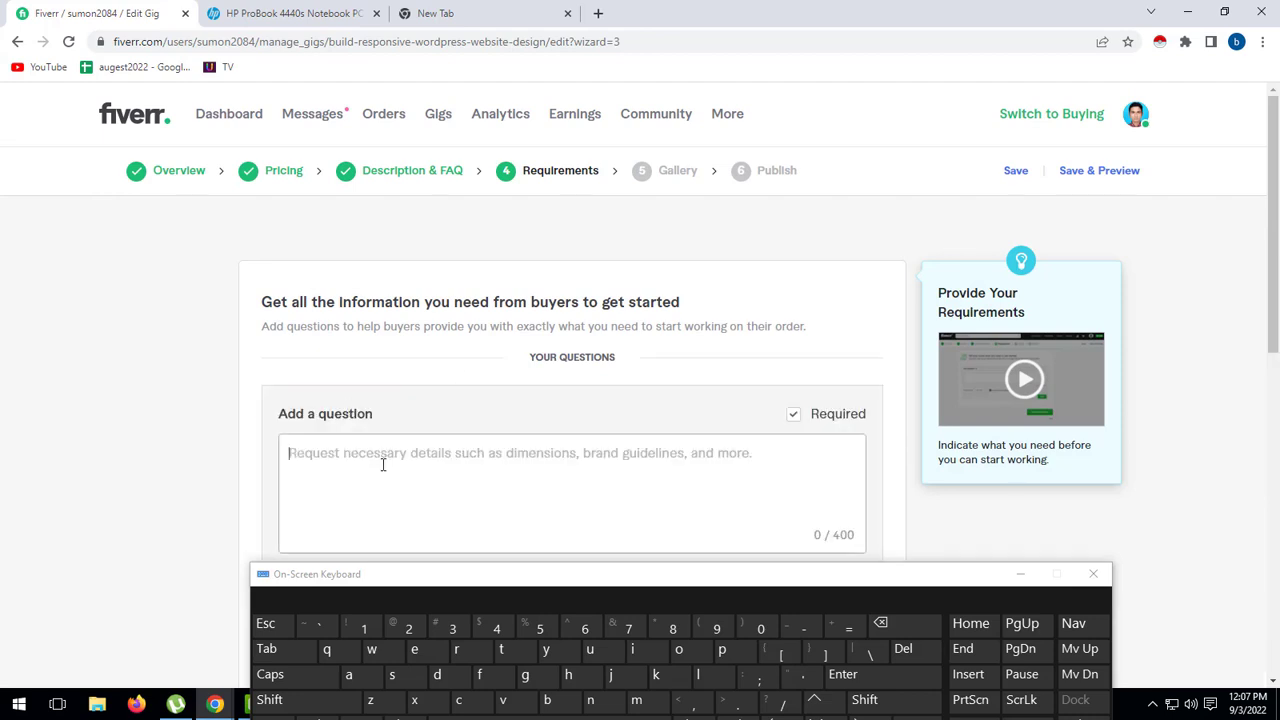
scroll(383, 465, "down", 2)
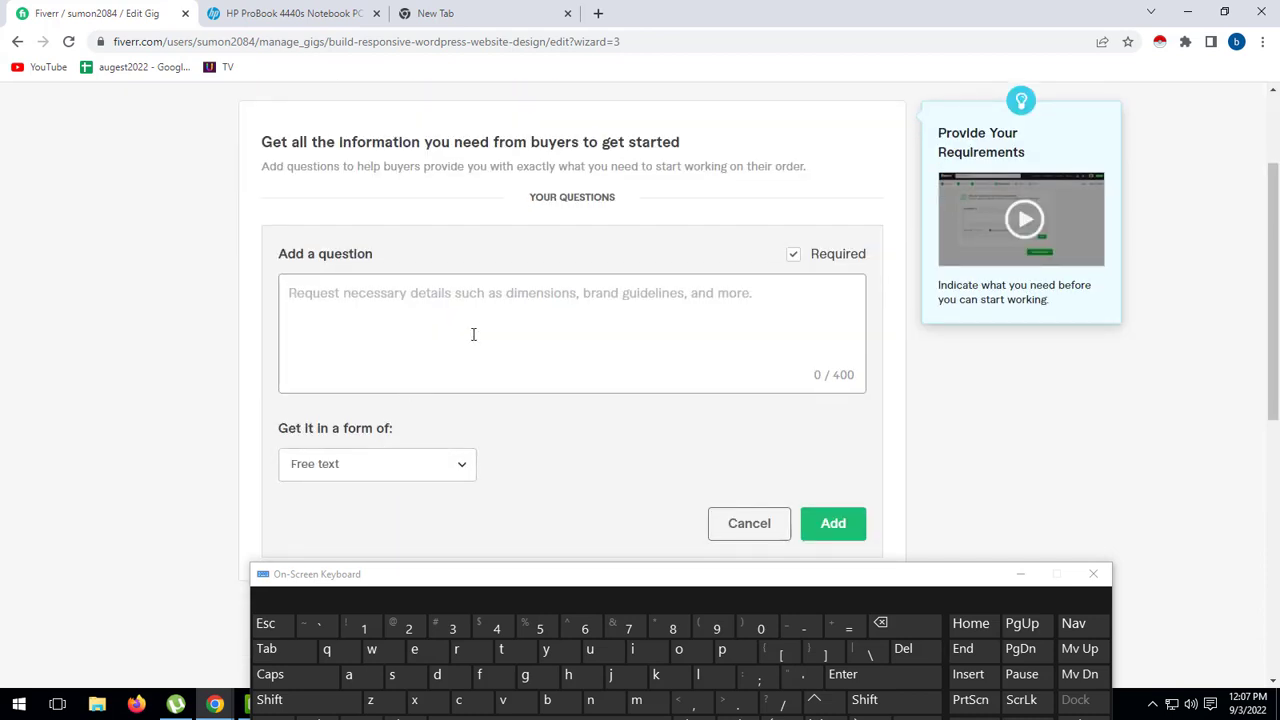
type("business details,contact number, skype number,")
scroll(605, 430, "down", 2)
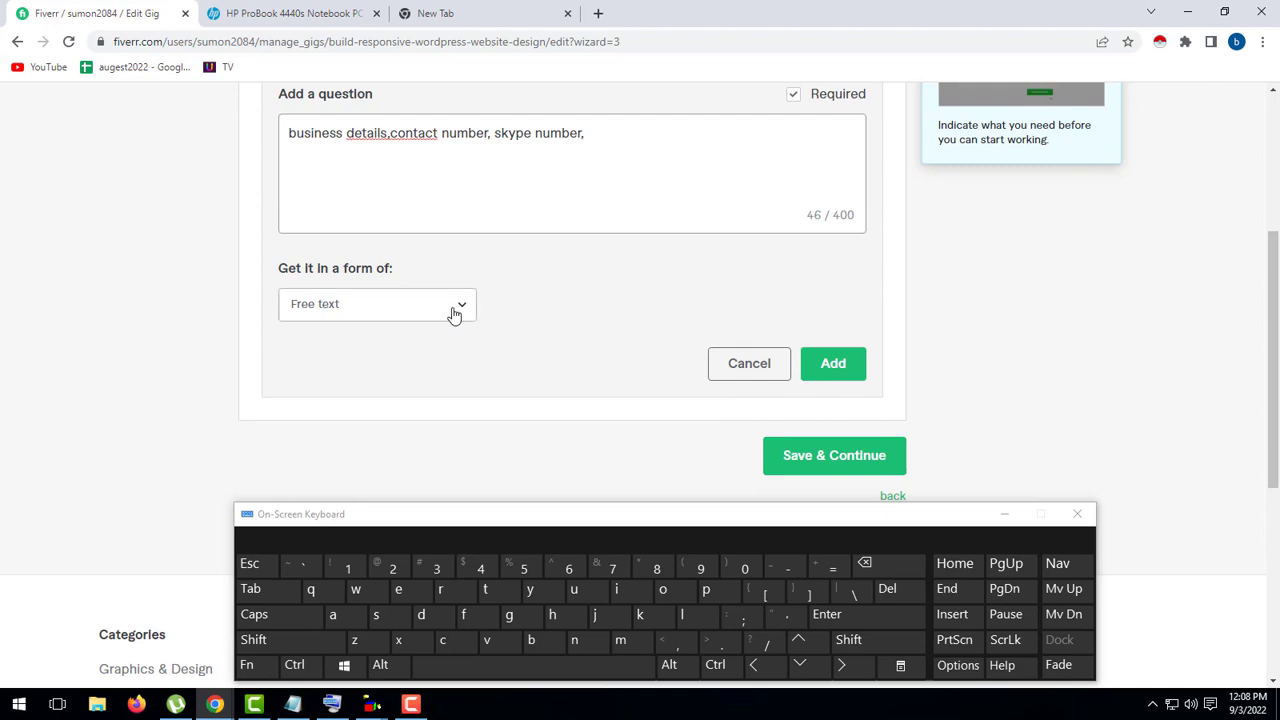
left_click(453, 314)
left_click(394, 432)
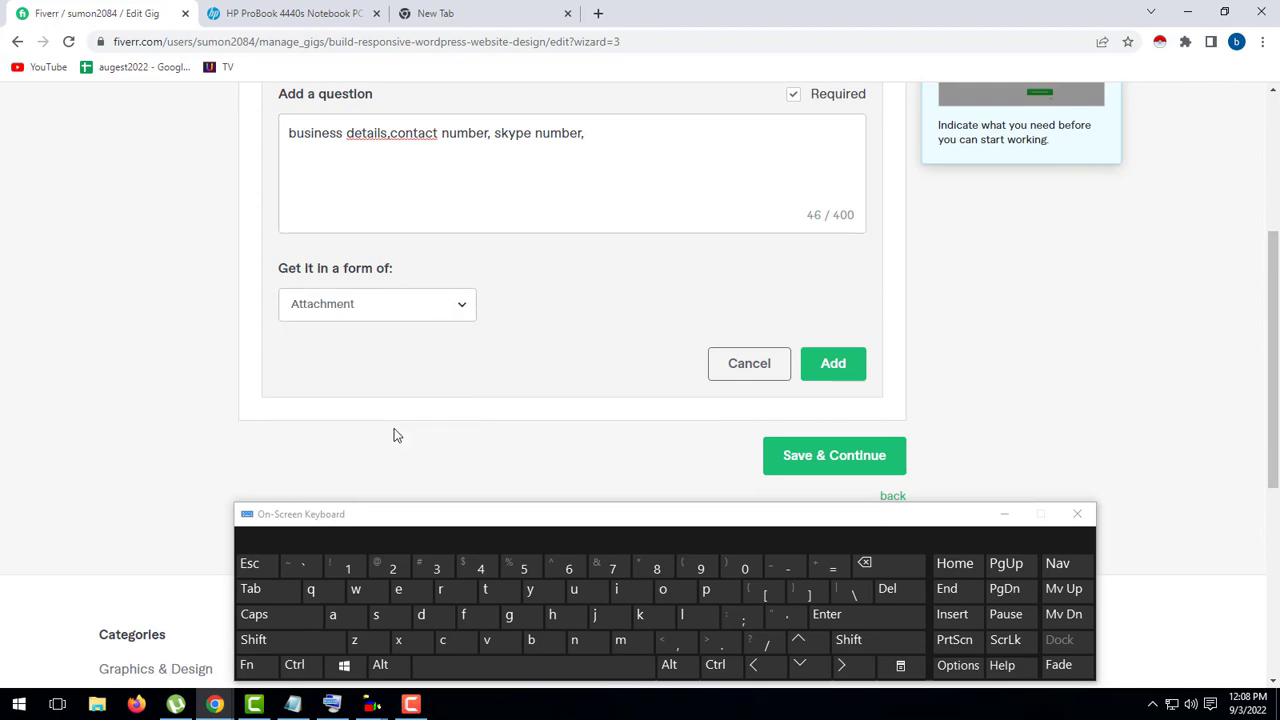
left_click(831, 365)
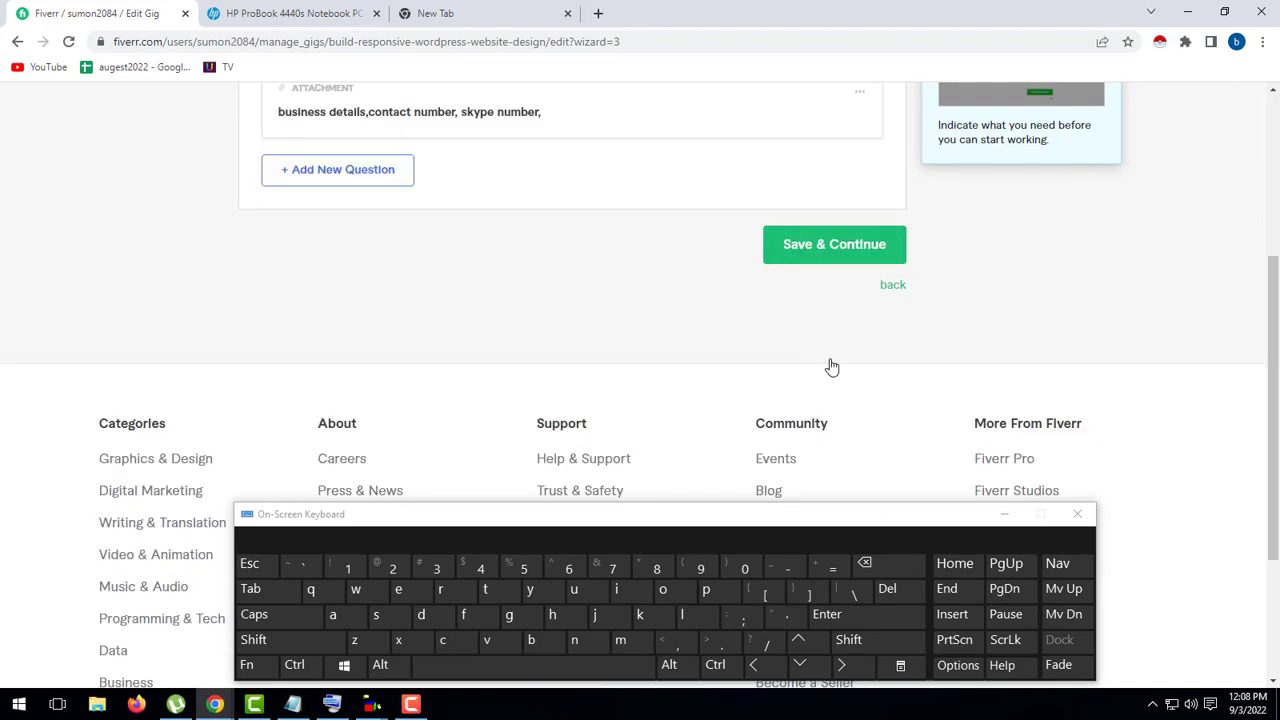
left_click(851, 243)
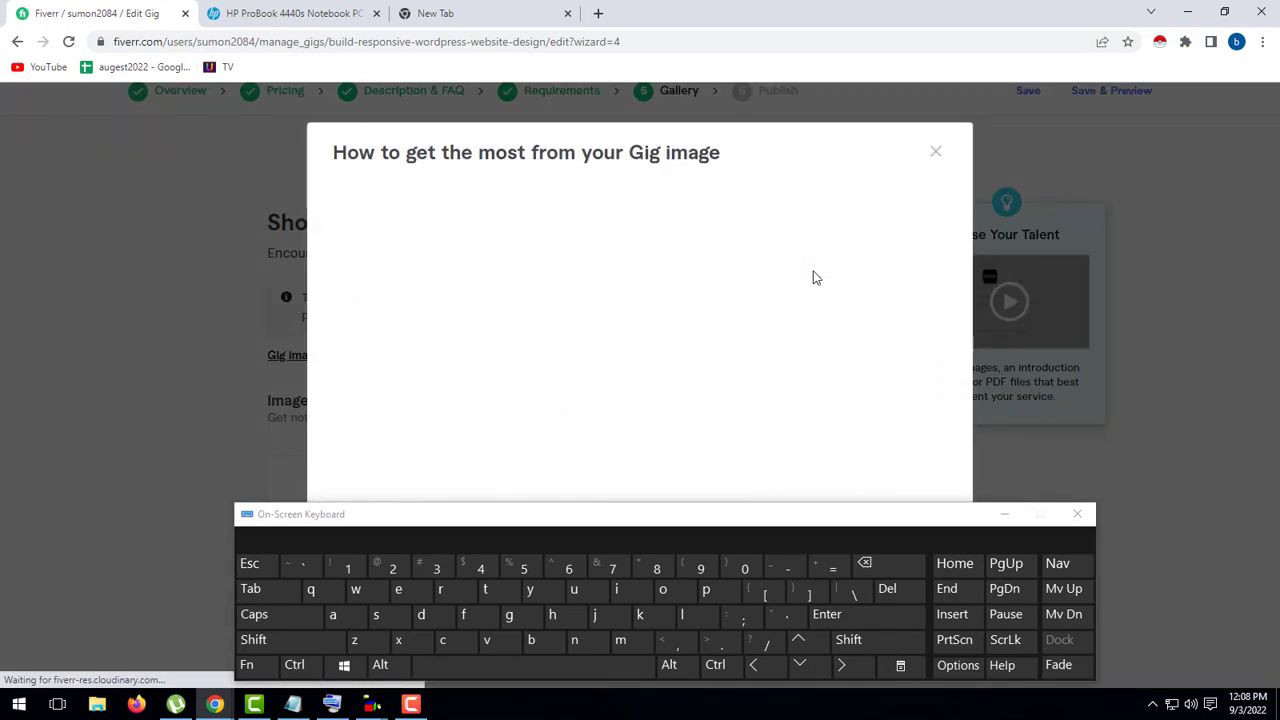
- Examine the gig image guidelines, including recommended image size, image quality, text contrast and the good and bad examples
scroll(754, 343, "down", 5)
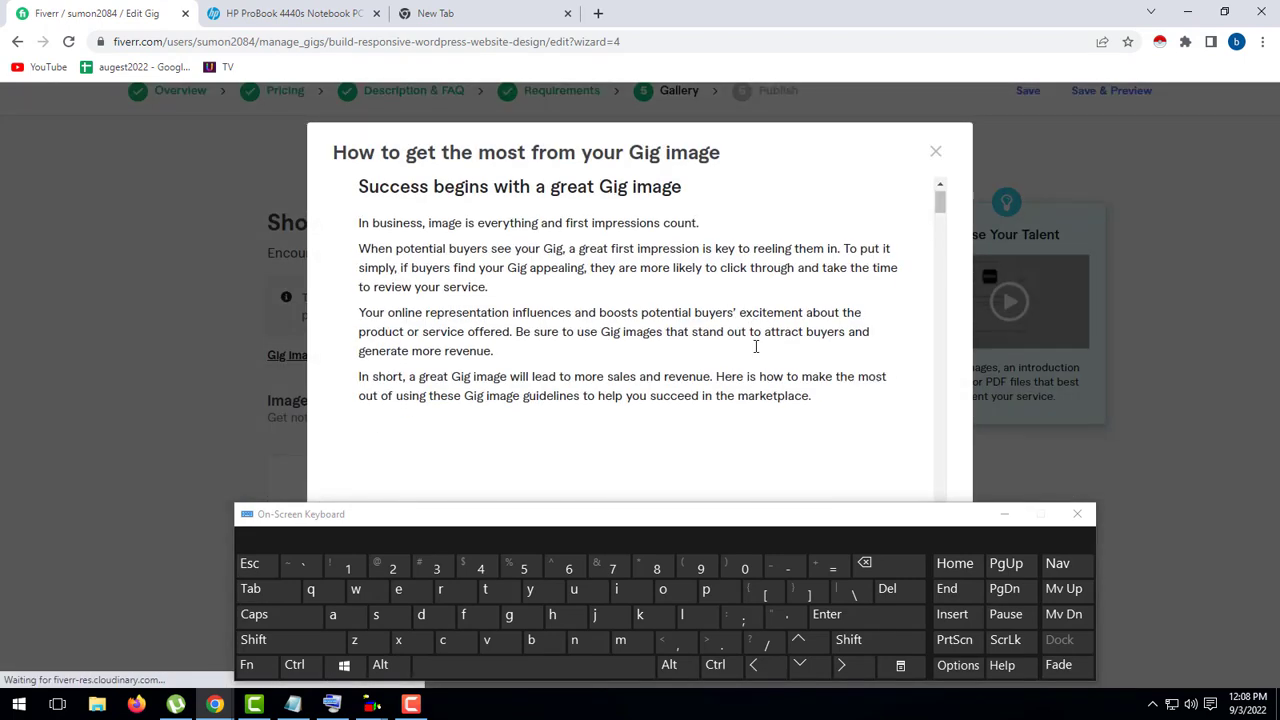
scroll(757, 352, "up", 5)
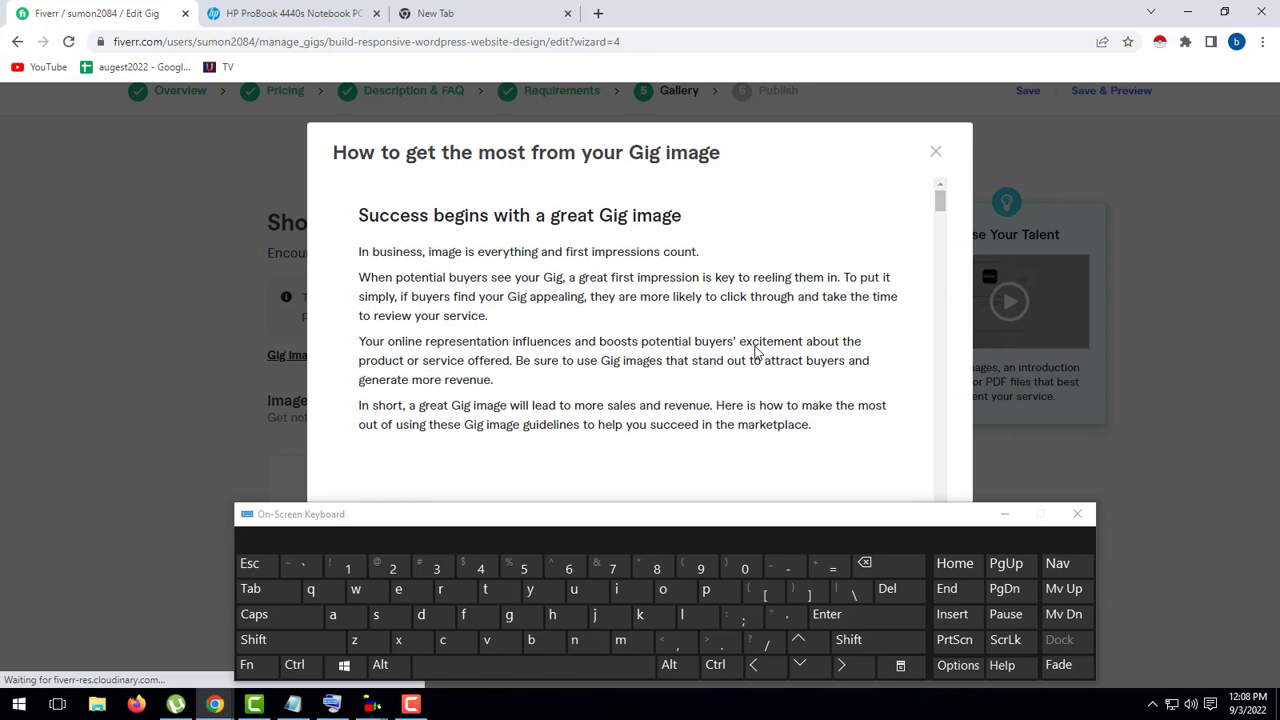
scroll(762, 322, "down", 3)
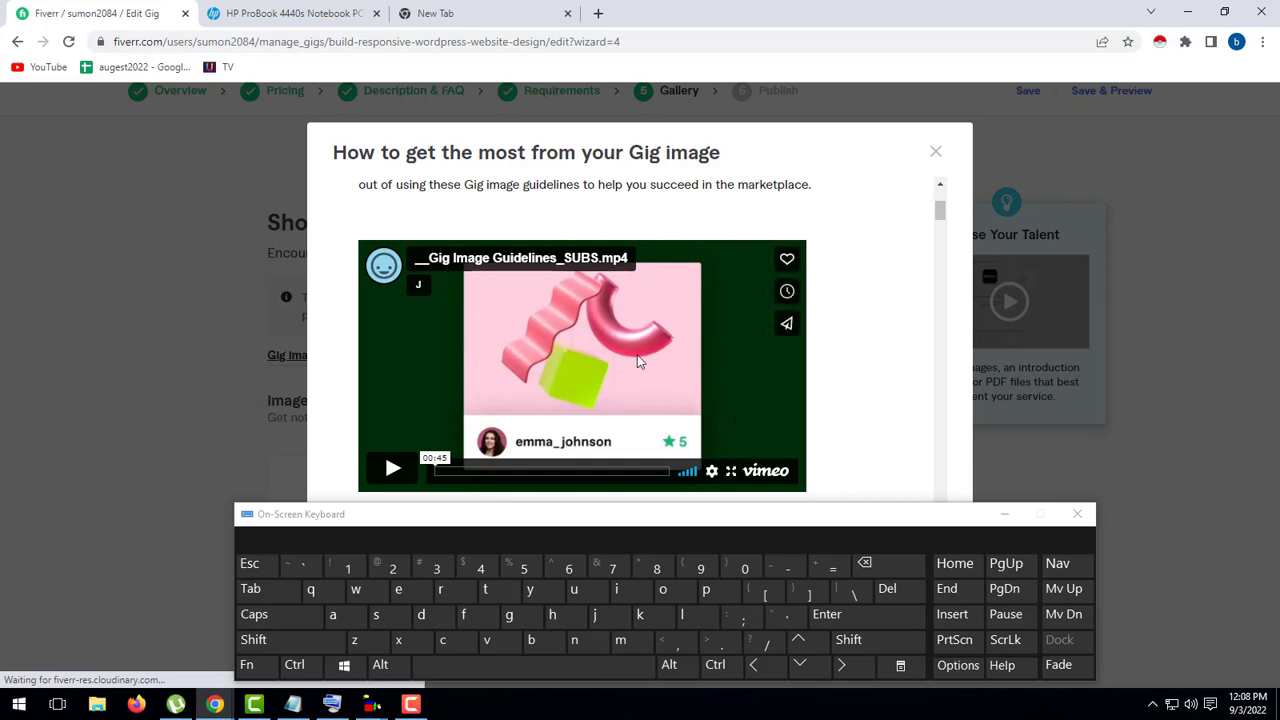
scroll(868, 303, "down", 3)
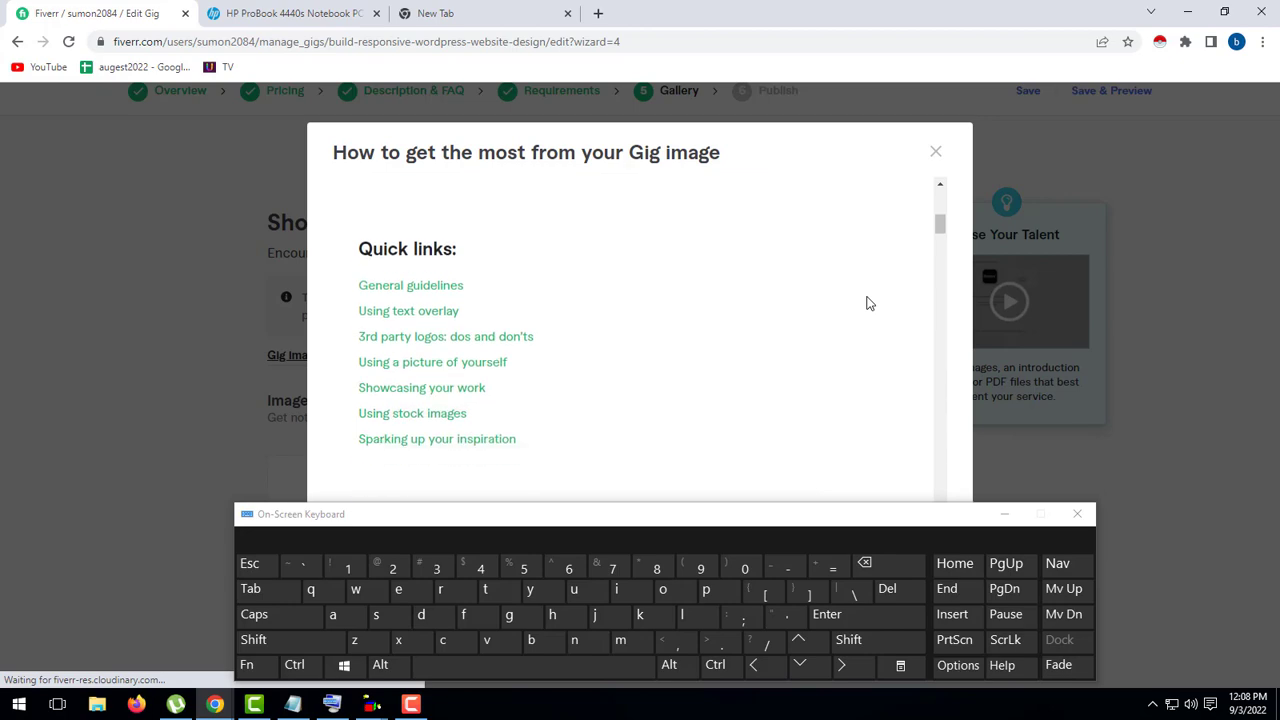
scroll(868, 303, "down", 3)
scroll(780, 334, "down", 5)
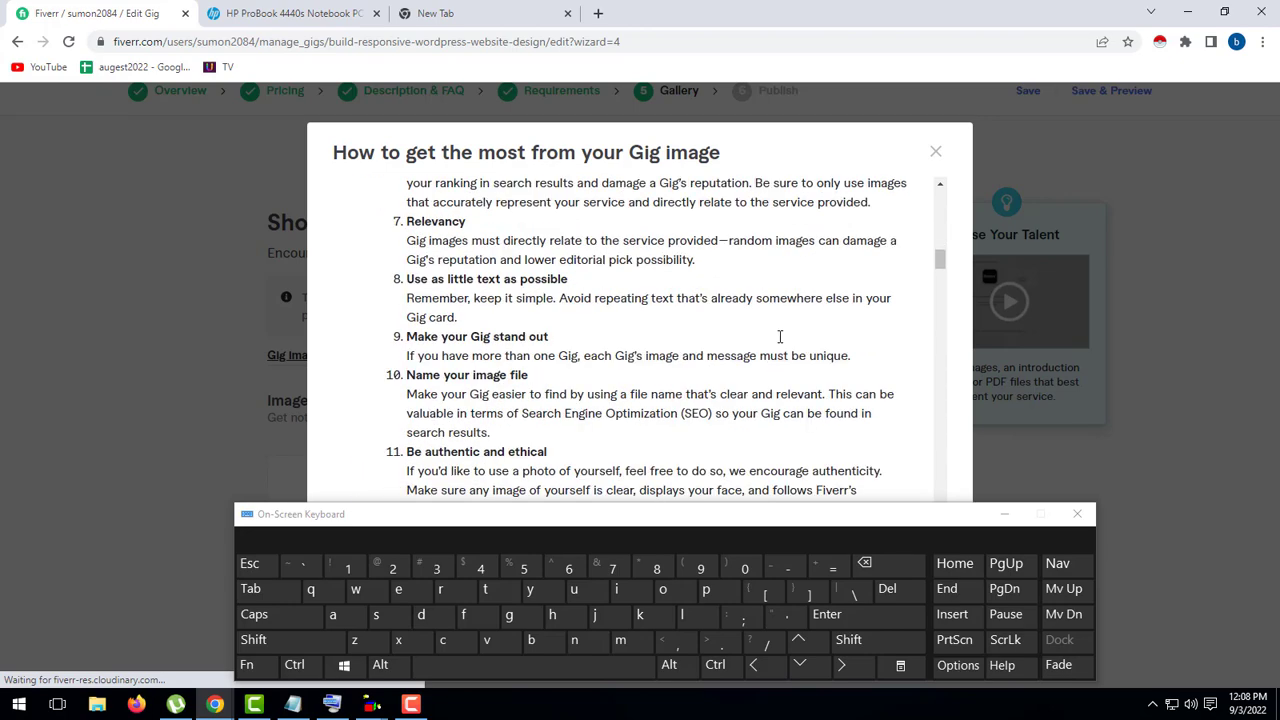
scroll(780, 340, "up", 4)
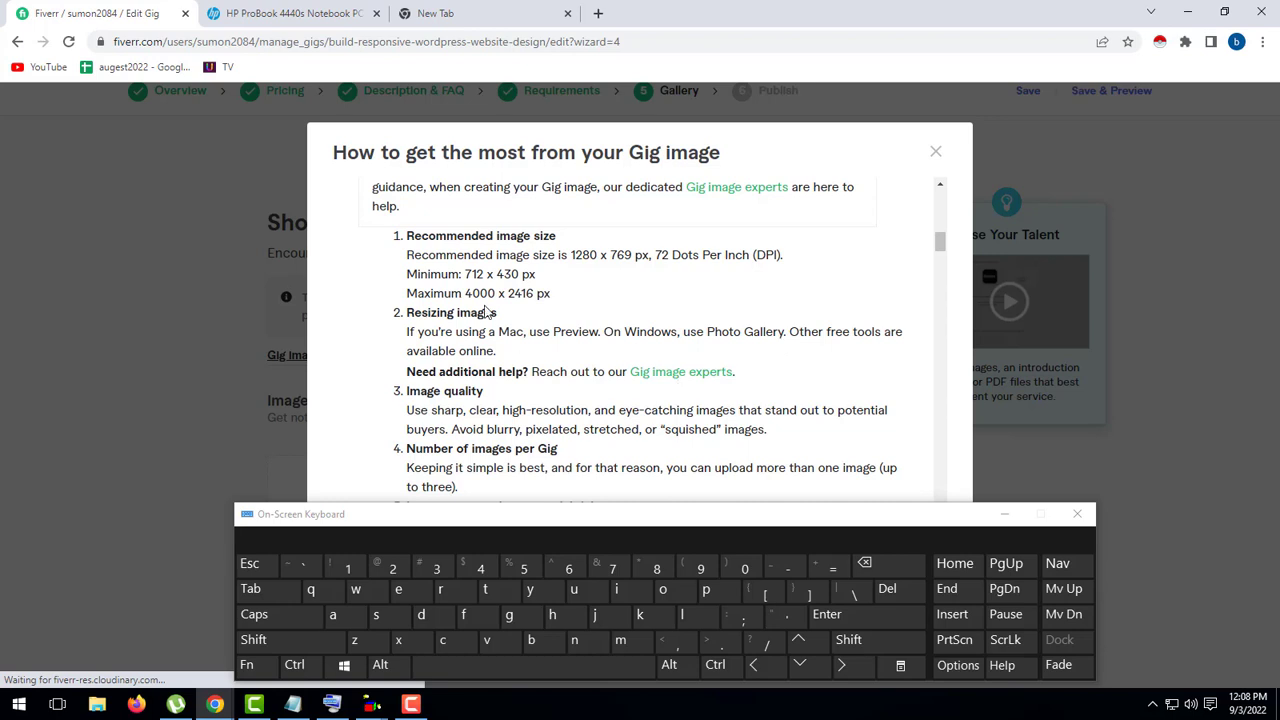
scroll(487, 313, "down", 1)
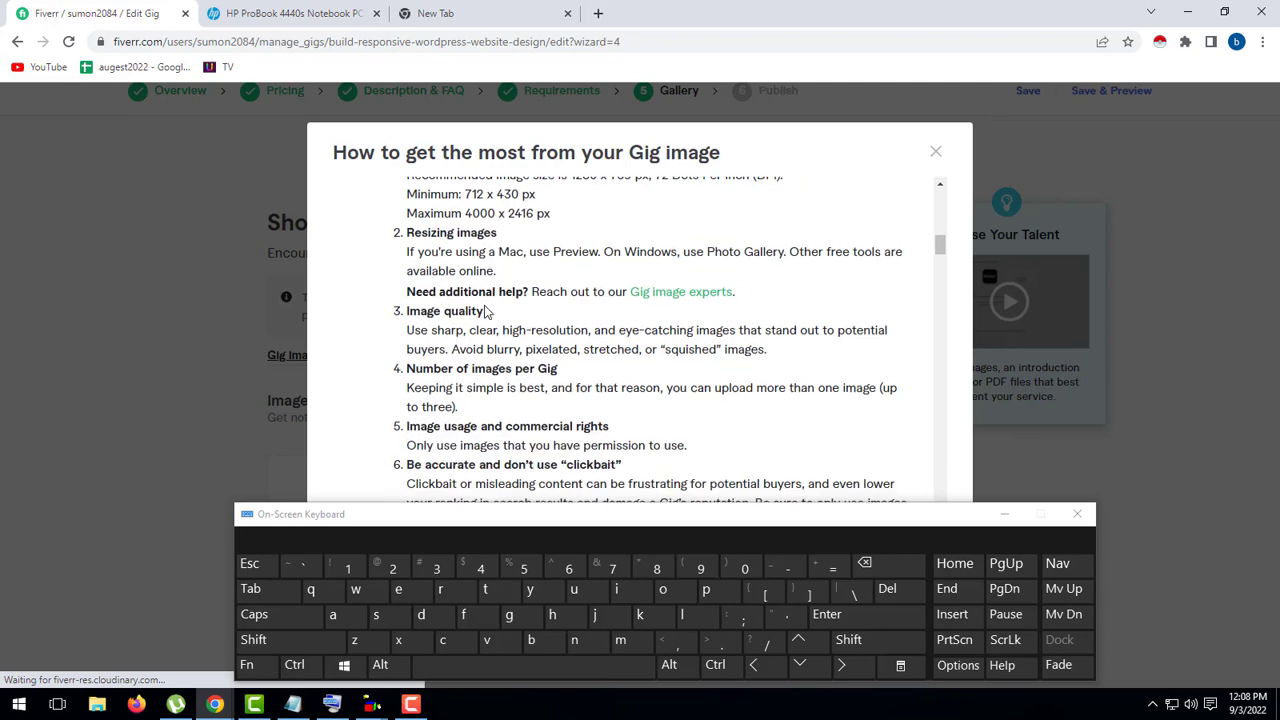
scroll(487, 313, "down", 9)
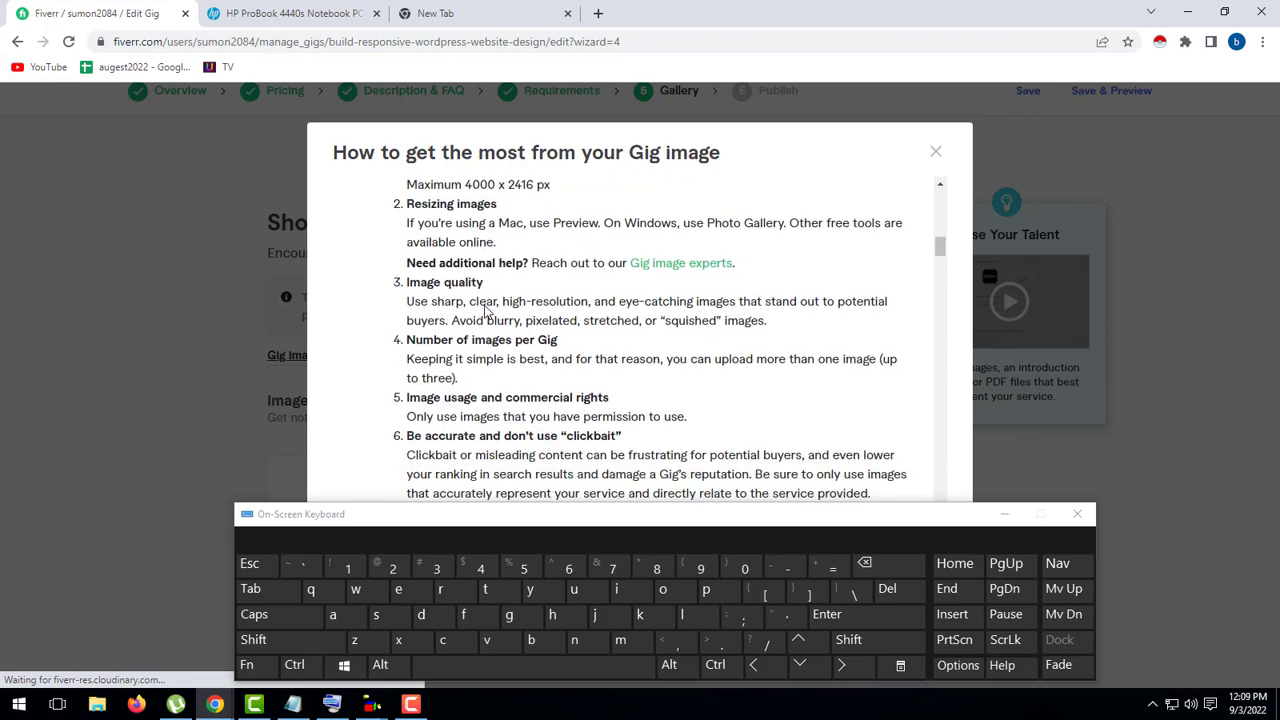
scroll(508, 375, "down", 2)
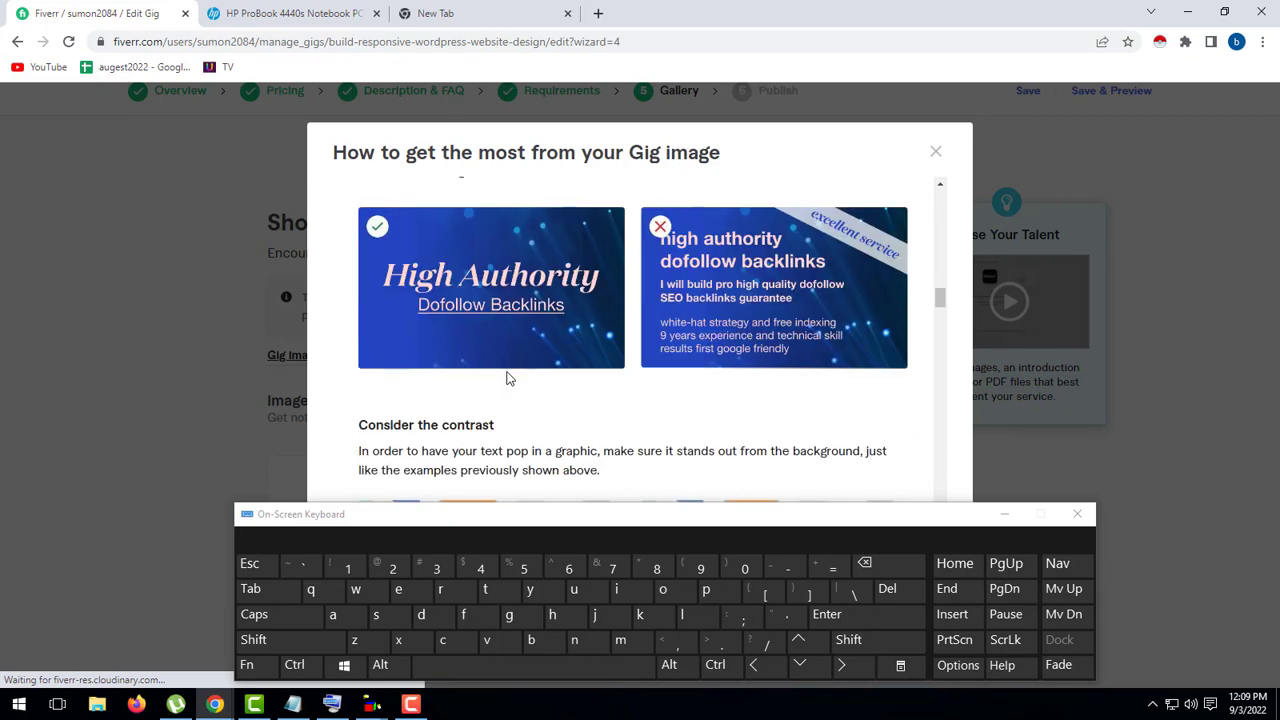
scroll(508, 378, "down", 15)
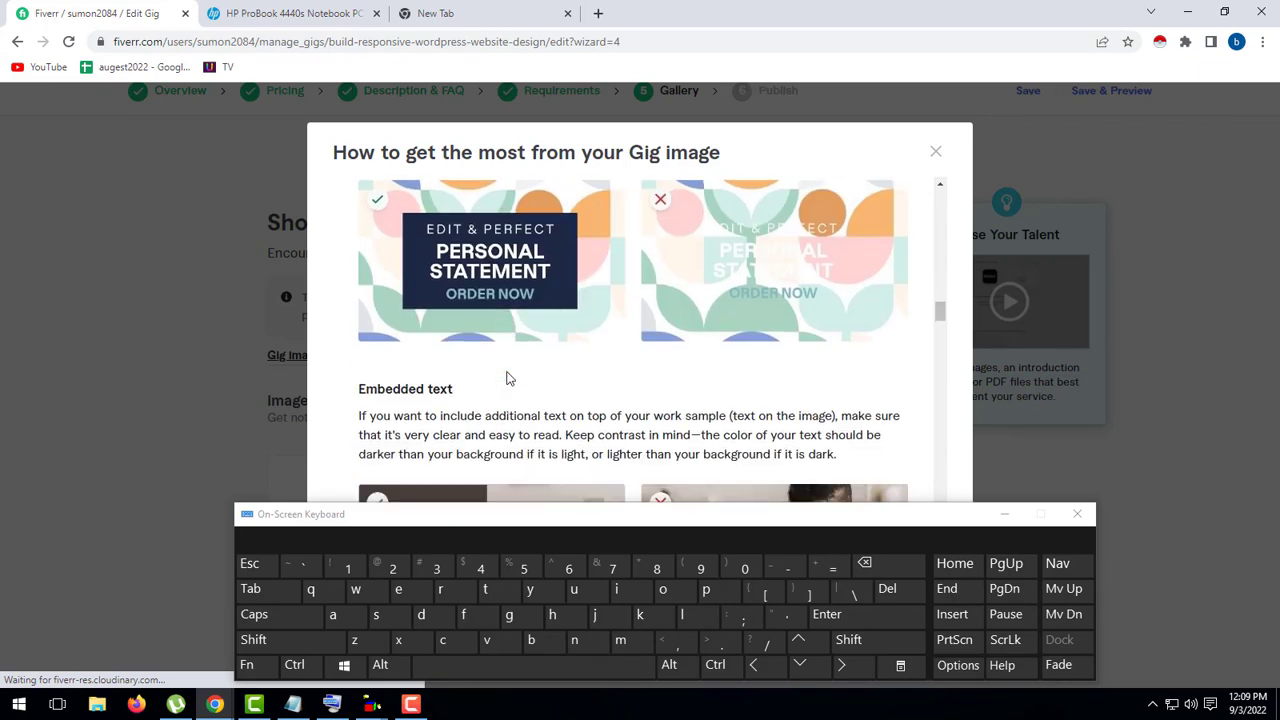
scroll(508, 378, "down", 15)
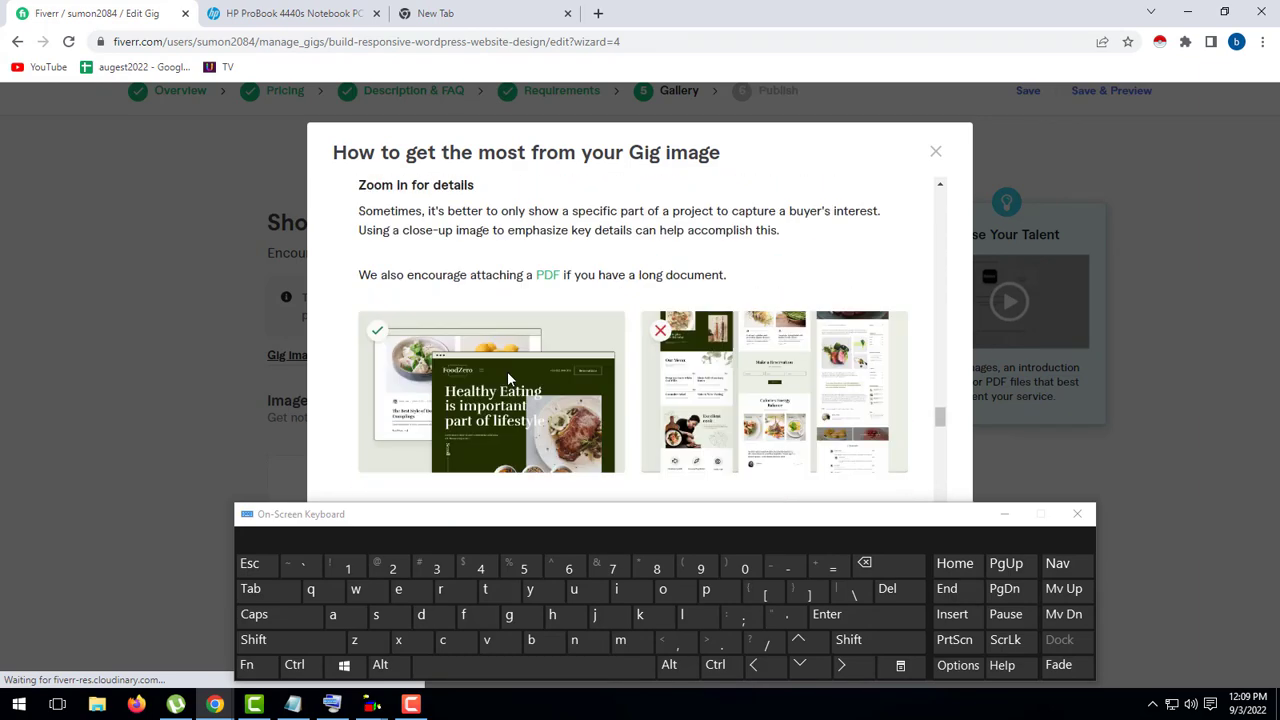
scroll(507, 378, "down", 15)
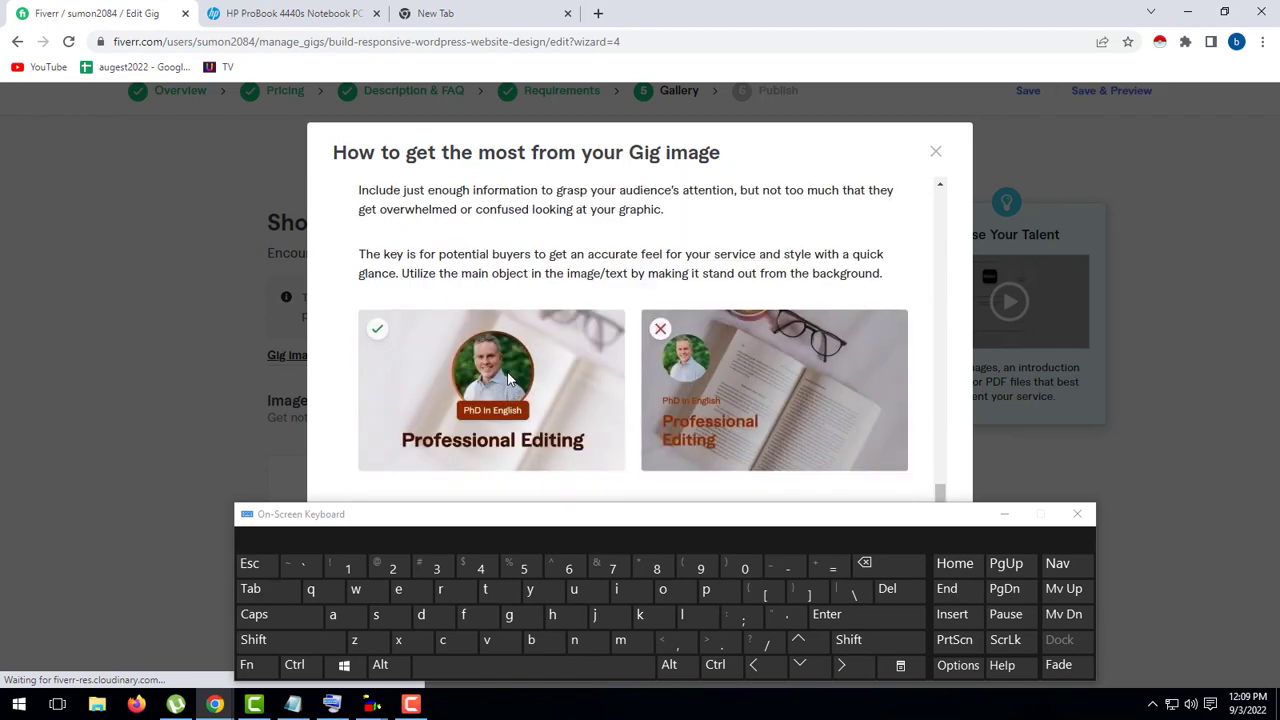
scroll(507, 378, "down", 10)
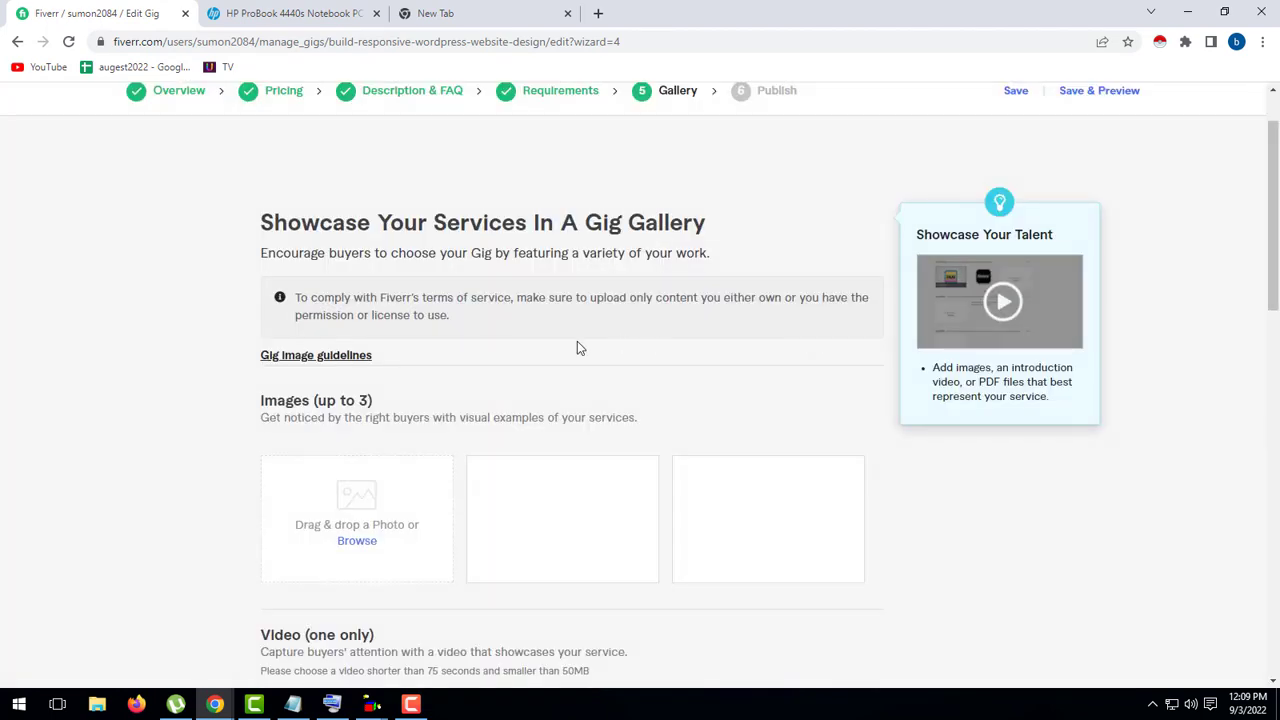
- Upload the "stylish-handsome-african-man-with-arms-wide-open" picture from the Desktop folder as the first gig image
scroll(529, 394, "down", 2)
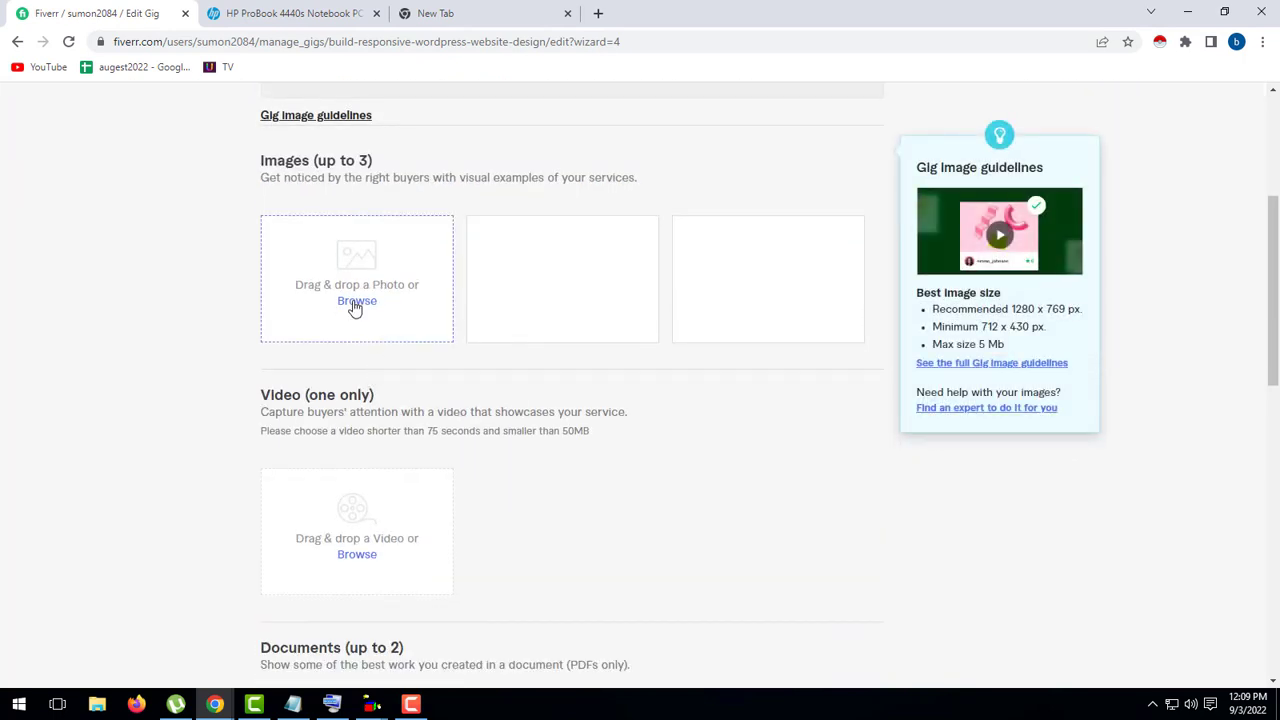
left_click(356, 301)
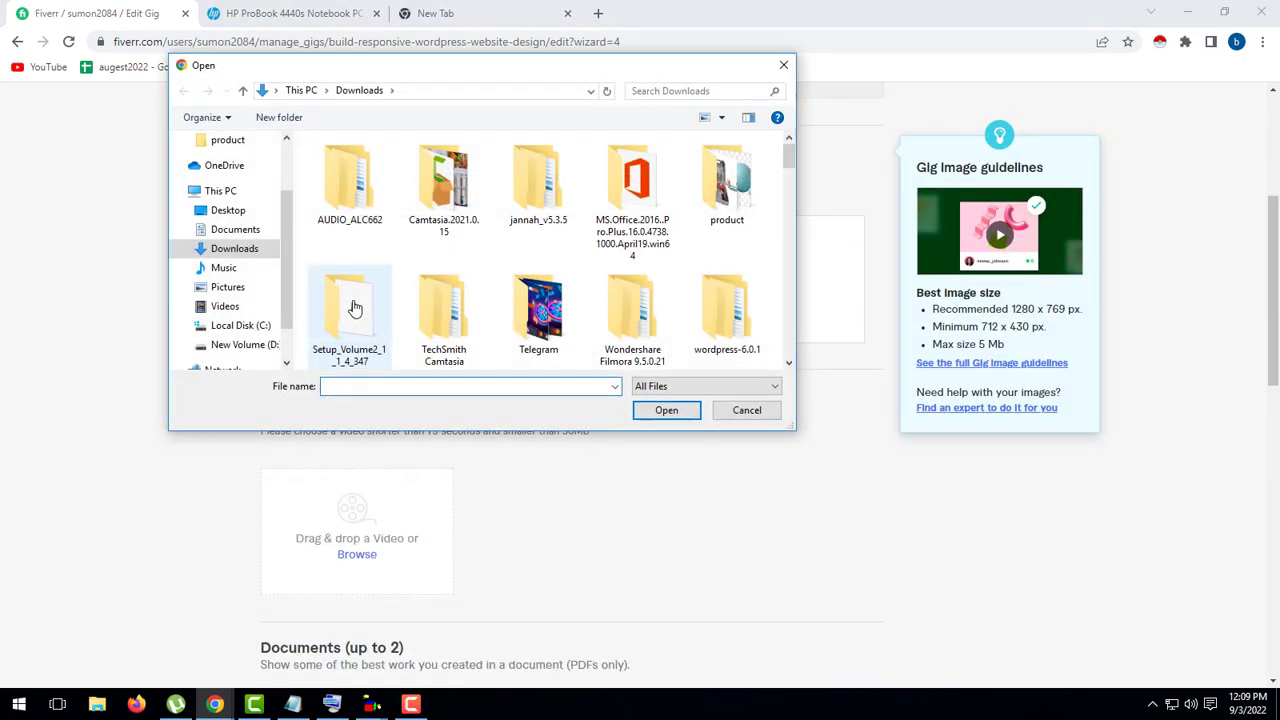
scroll(506, 246, "down", 5)
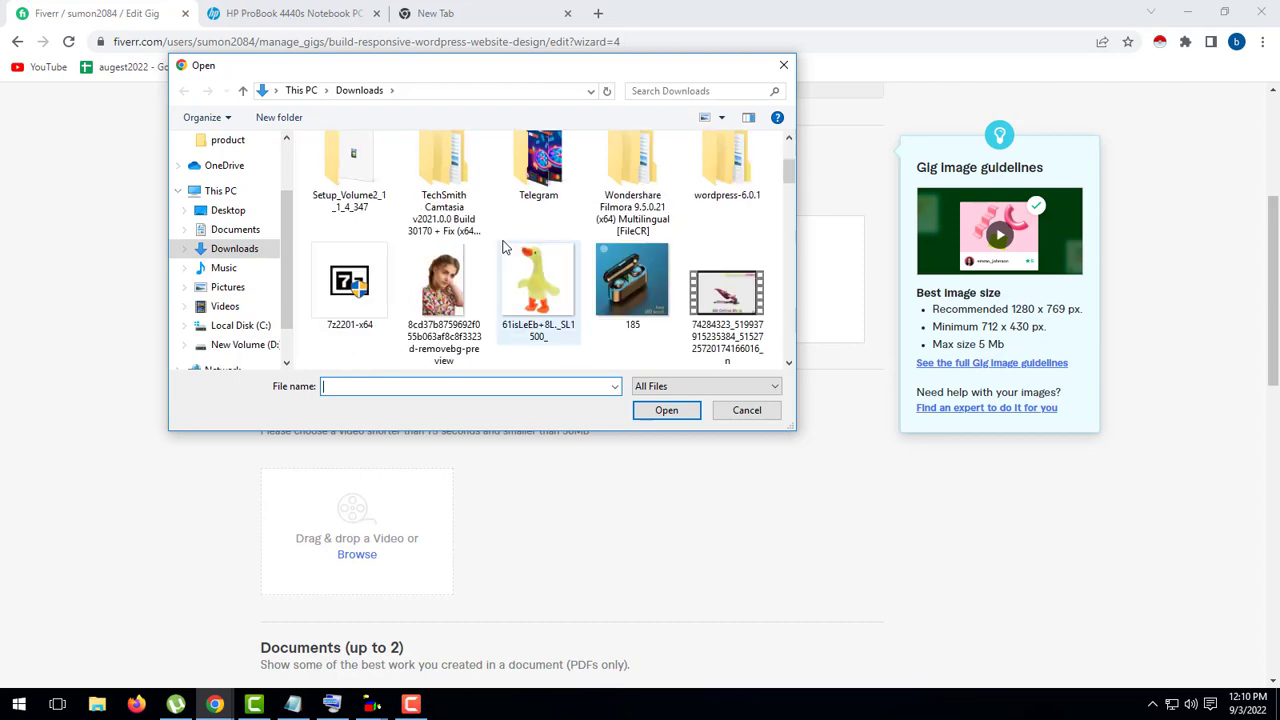
scroll(506, 246, "down", 5)
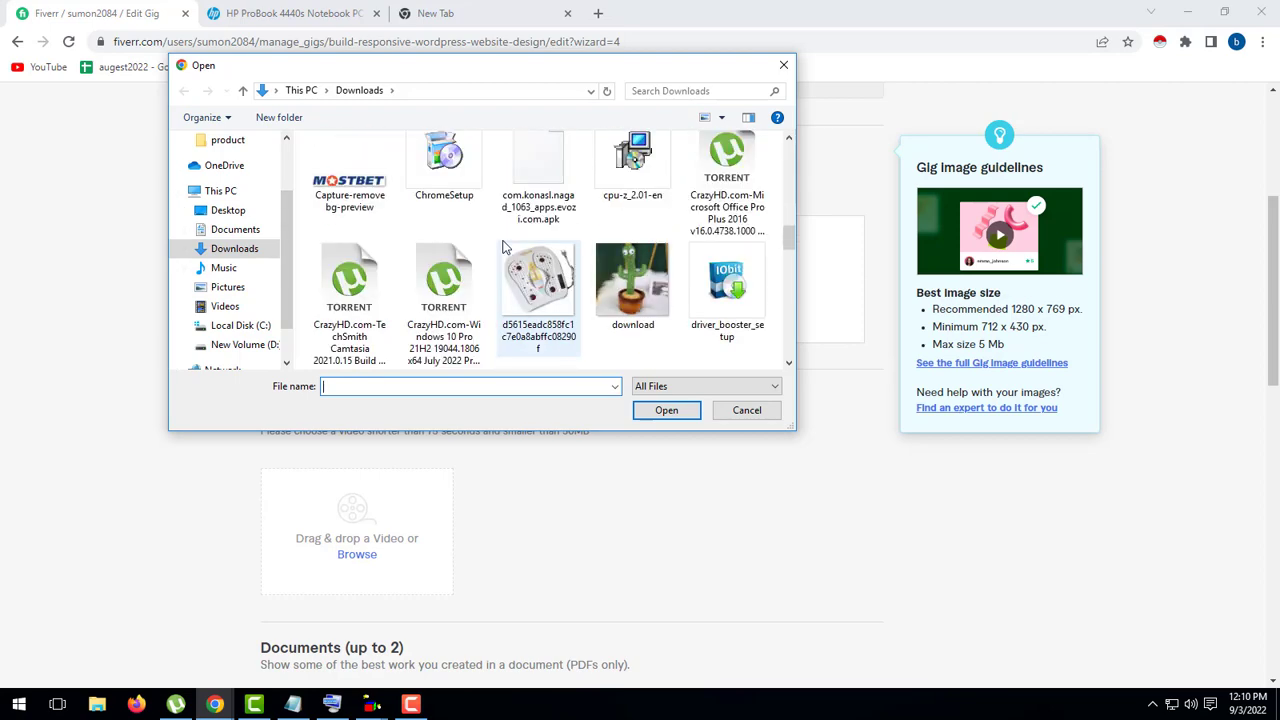
scroll(506, 246, "down", 8)
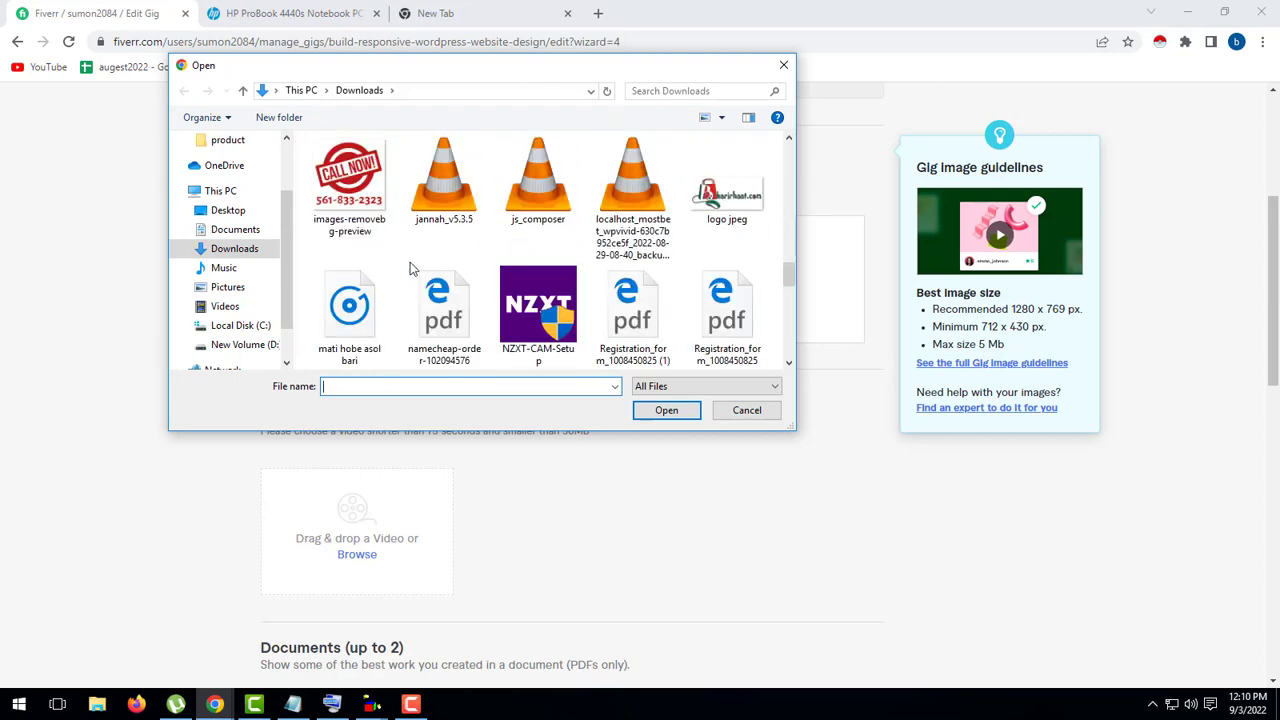
left_click(229, 210)
scroll(640, 300, "down", 1)
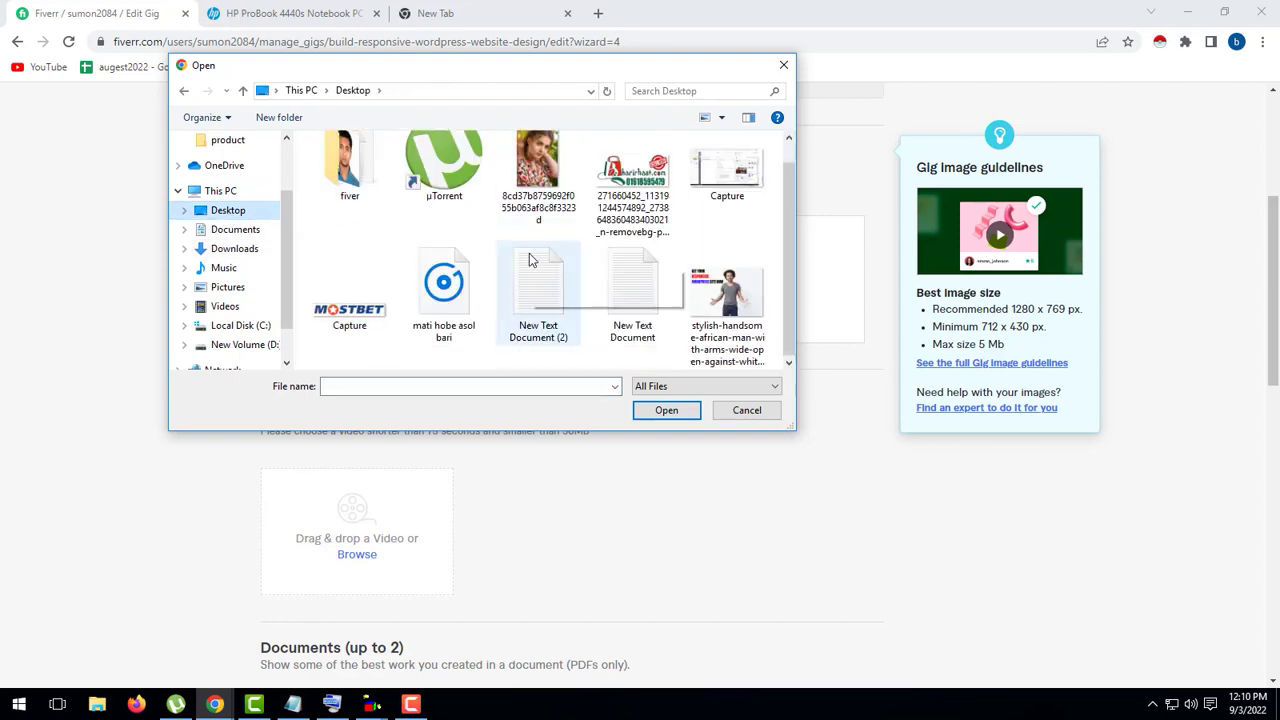
left_click(727, 300)
left_click(682, 411)
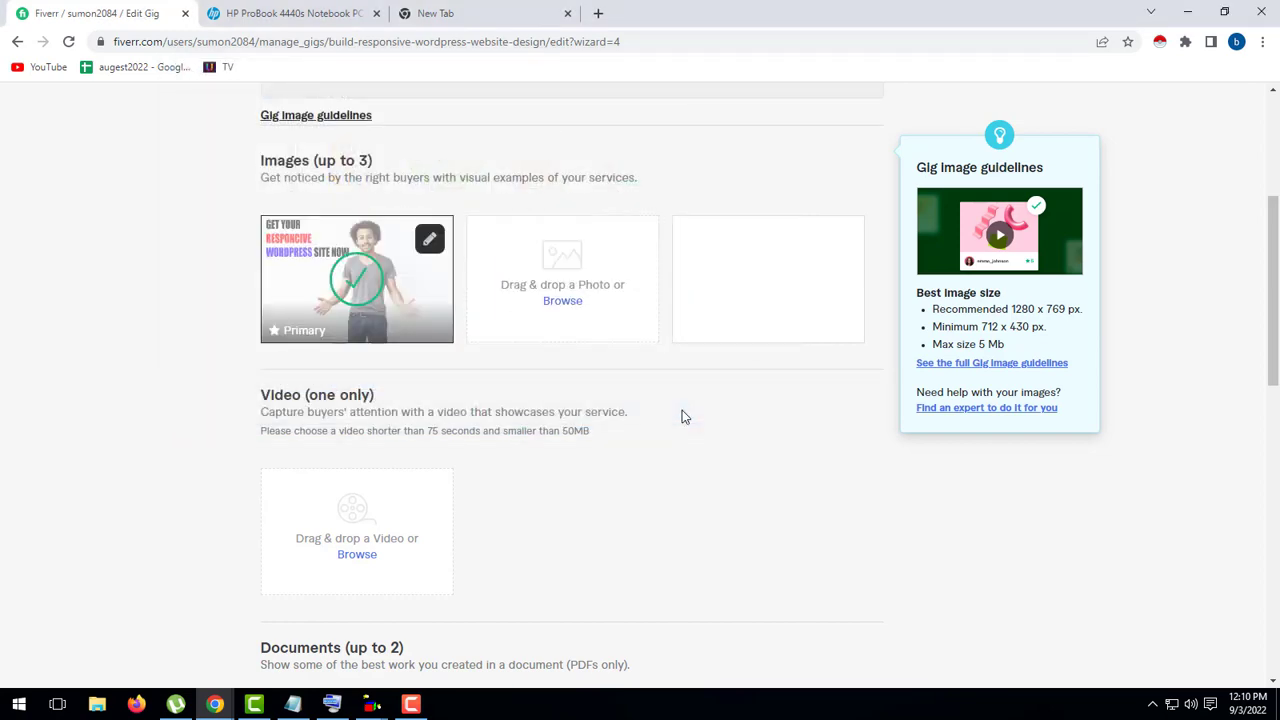
- Save the gallery without adding a video or PDF documents and continue to the publish page
scroll(682, 412, "down", 2)
scroll(681, 409, "down", 3)
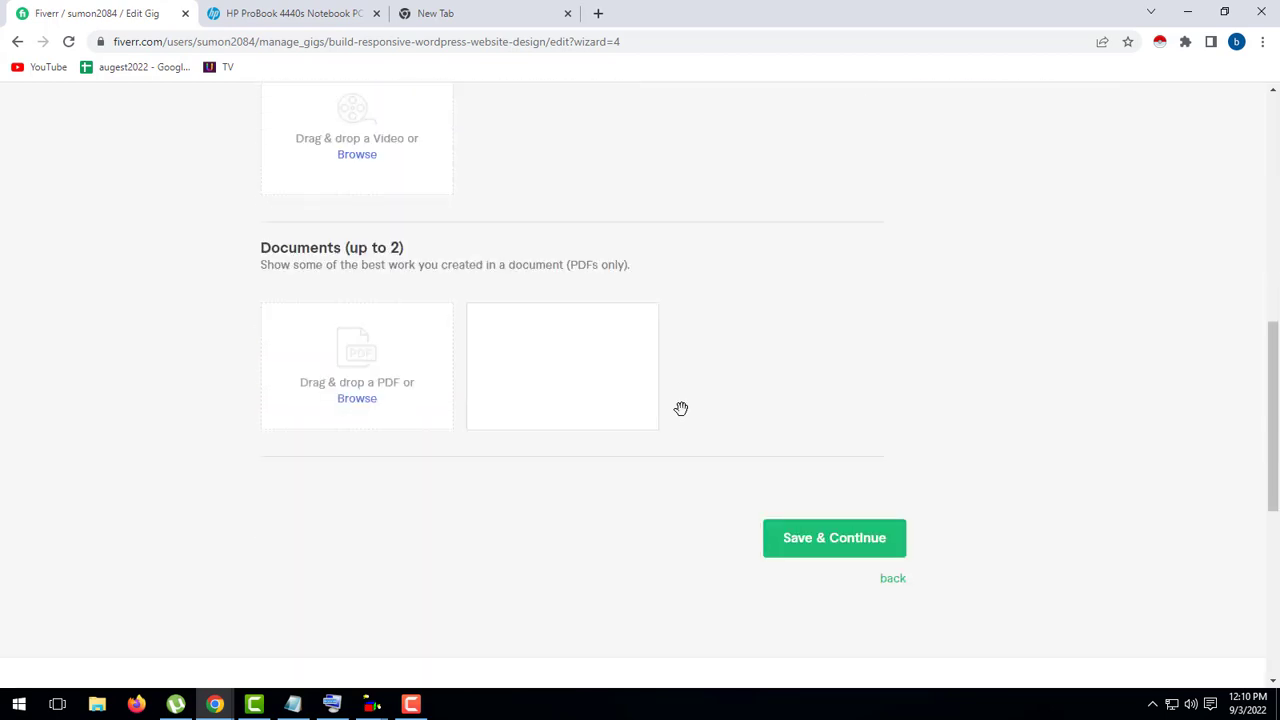
left_click(776, 531)
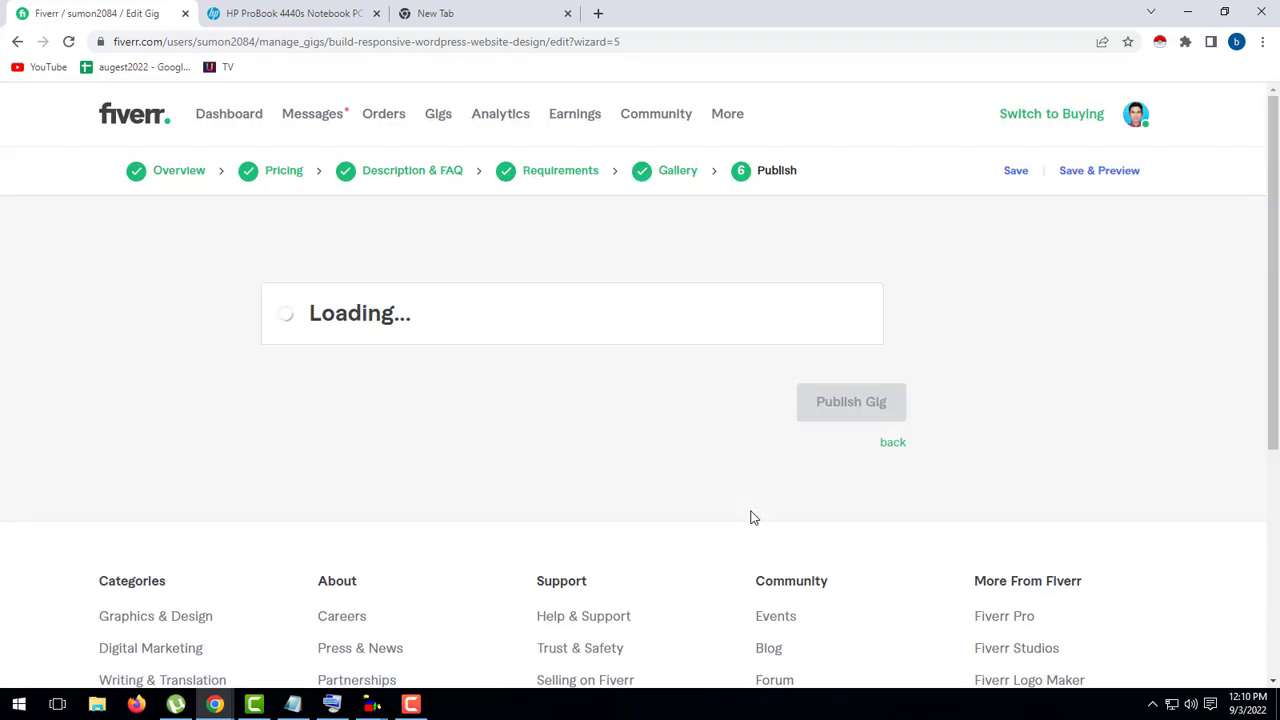
- Answer No to the Form W-9 question about being a U.S. person and save the answer
scroll(753, 517, "down", 1)
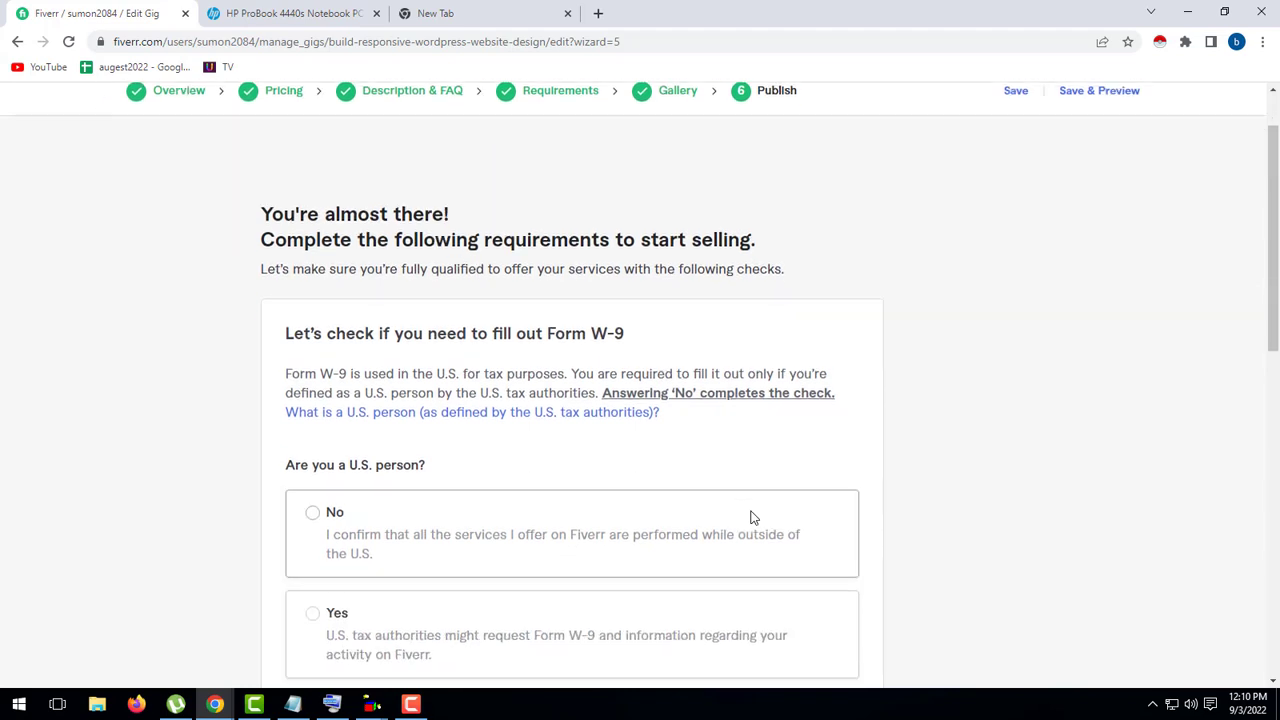
scroll(751, 517, "down", 2)
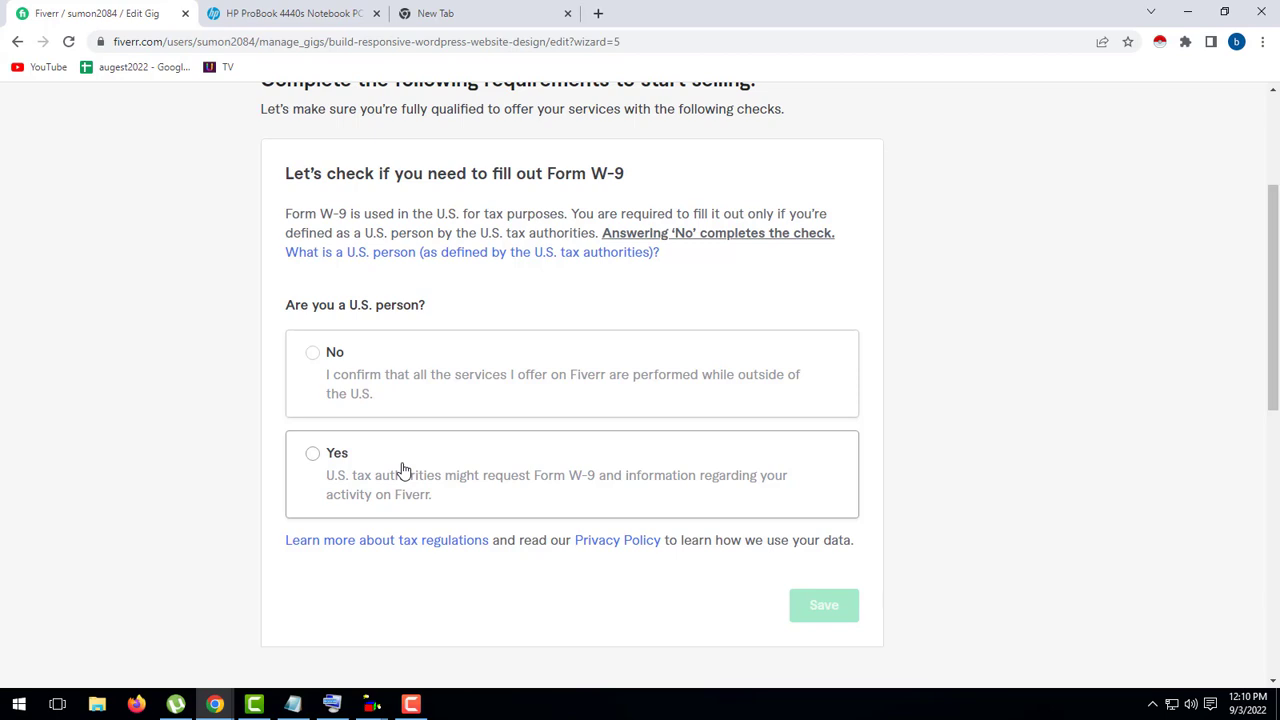
left_click(331, 458)
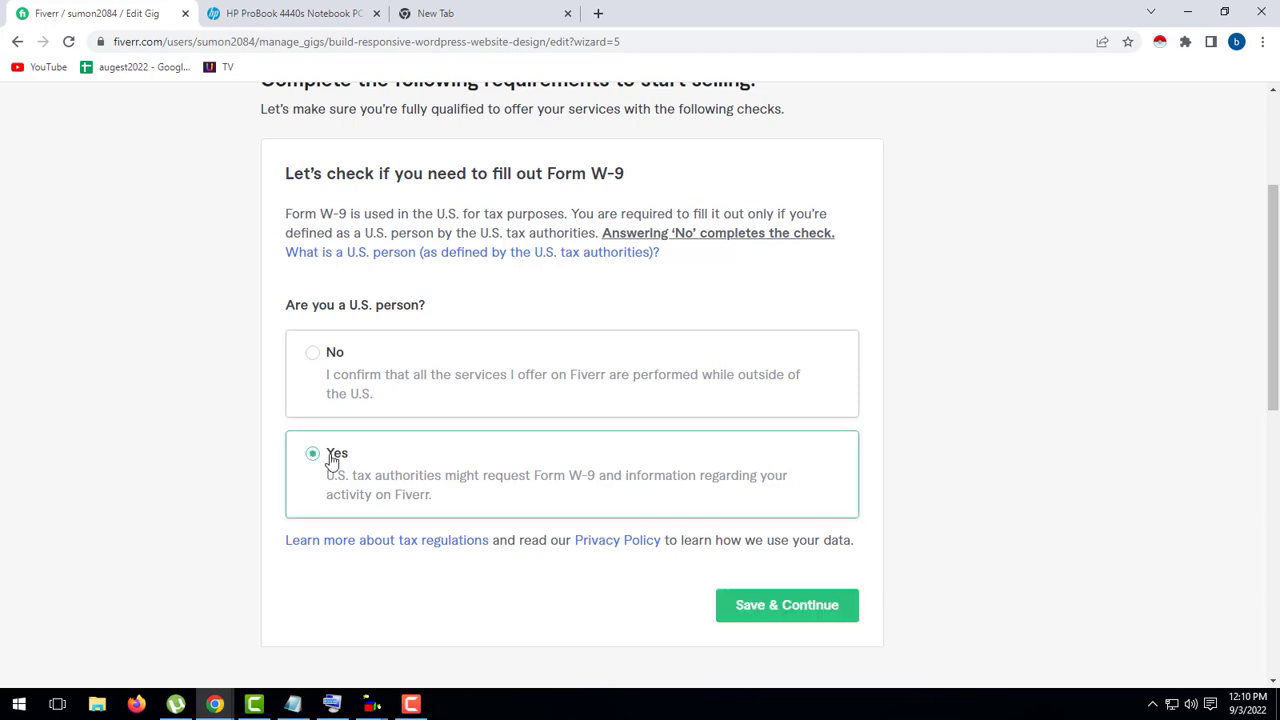
left_click(314, 360)
left_click(826, 612)
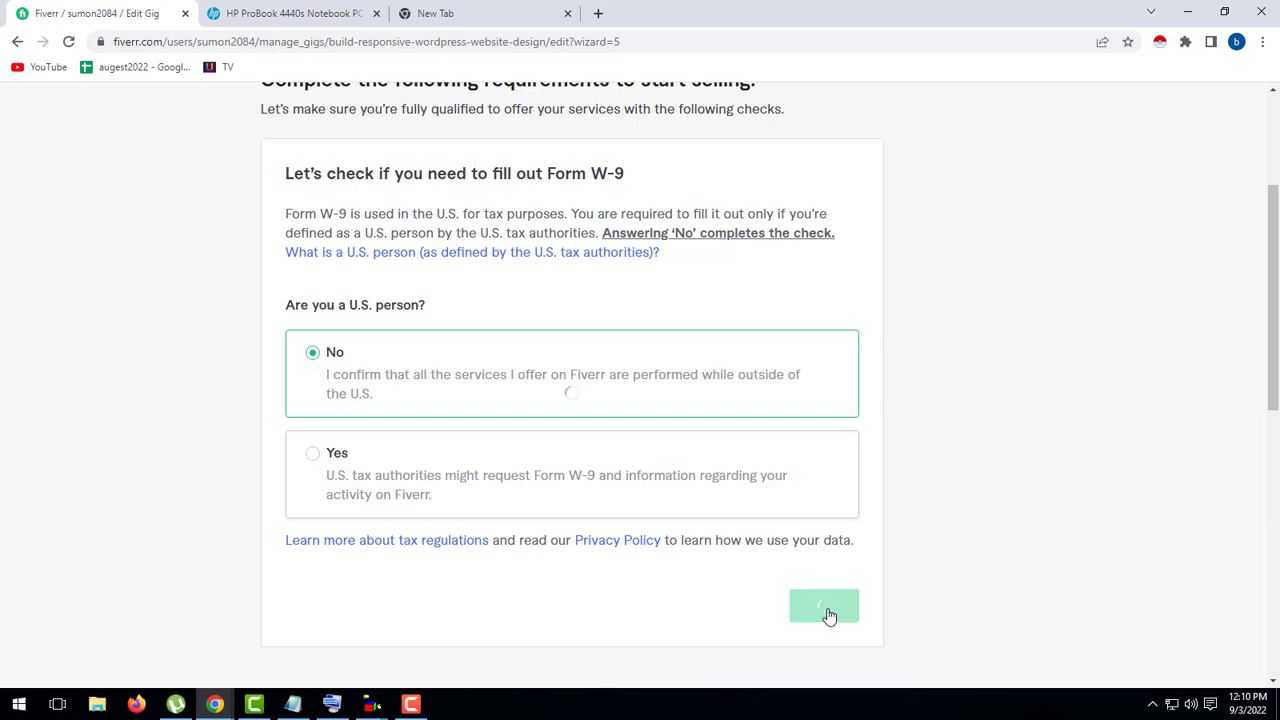